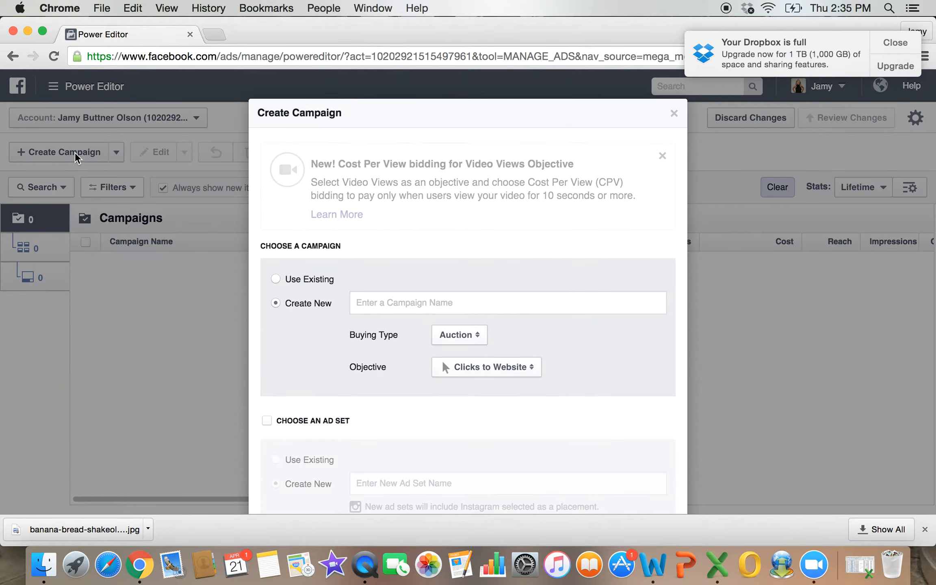
Name the new campaign "FREE Challenge Groups" and set its objective to Website Conversions
text(FREE)
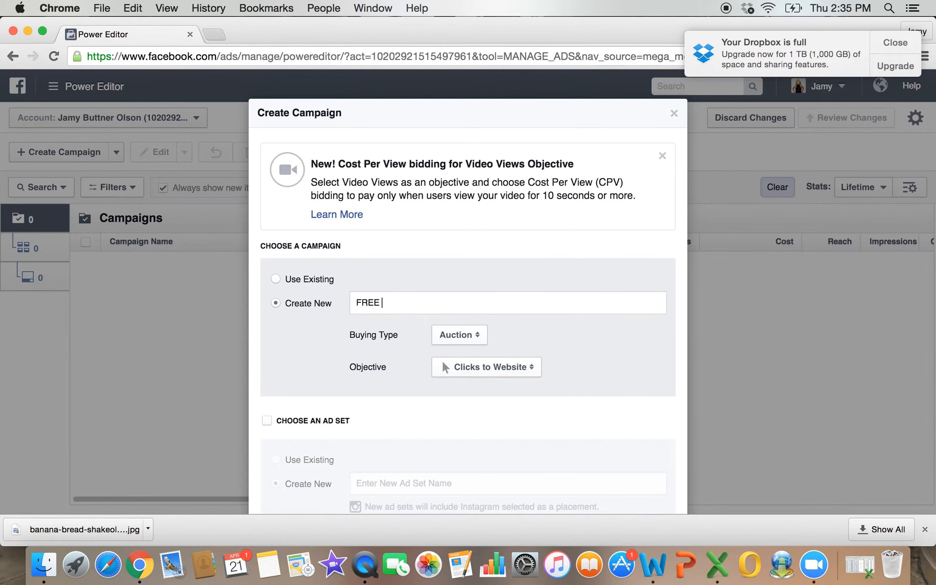
text( Challenge Groups)
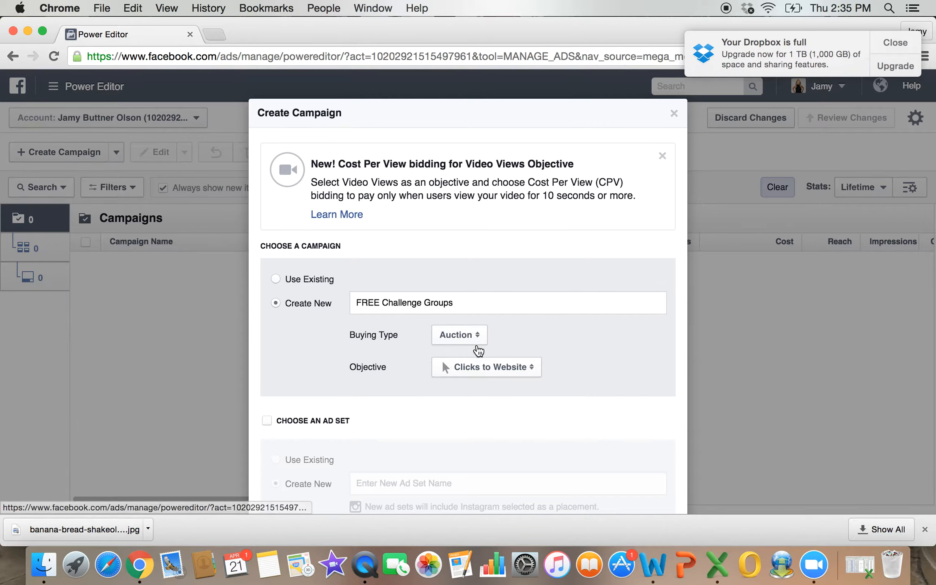
click(502, 373)
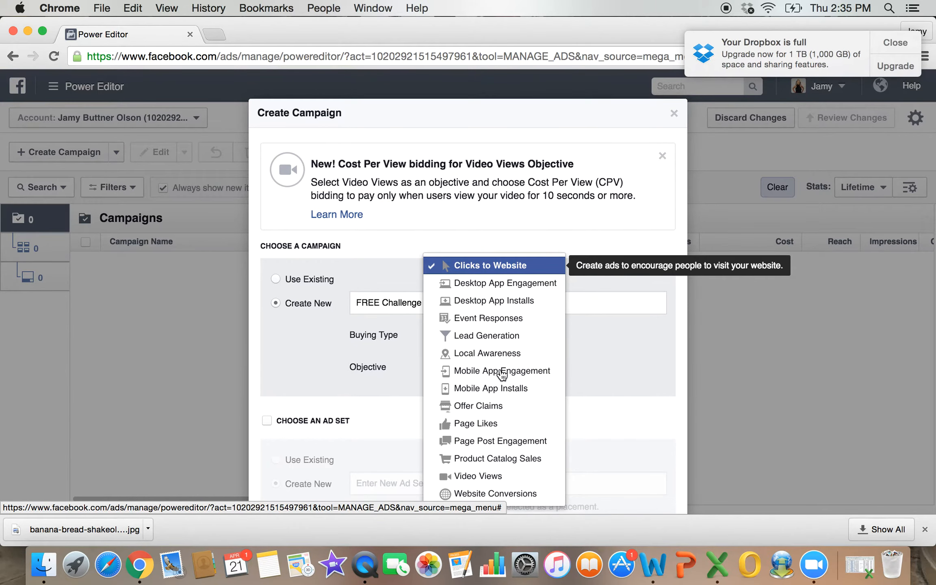
scroll(502, 376, down, 2)
scroll(503, 373, down, 1)
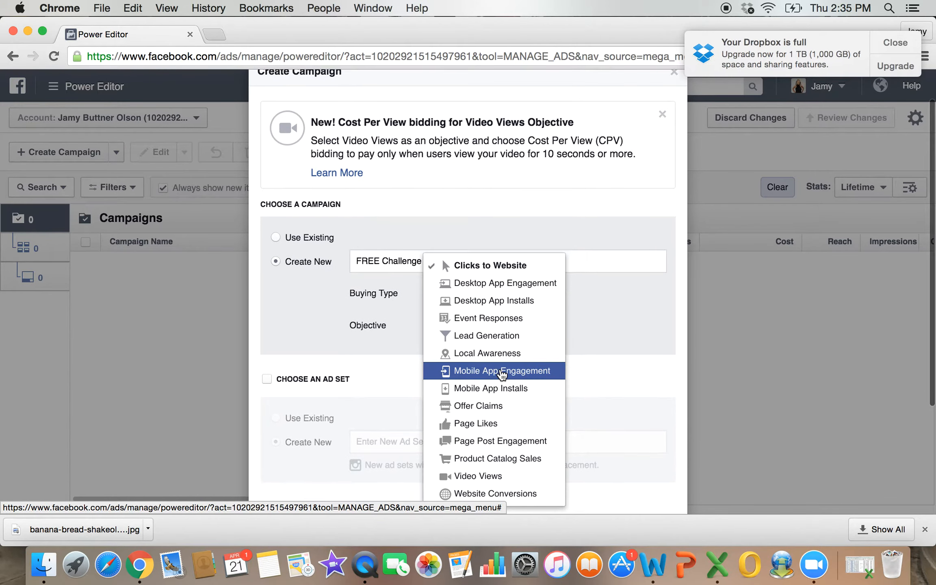
click(512, 494)
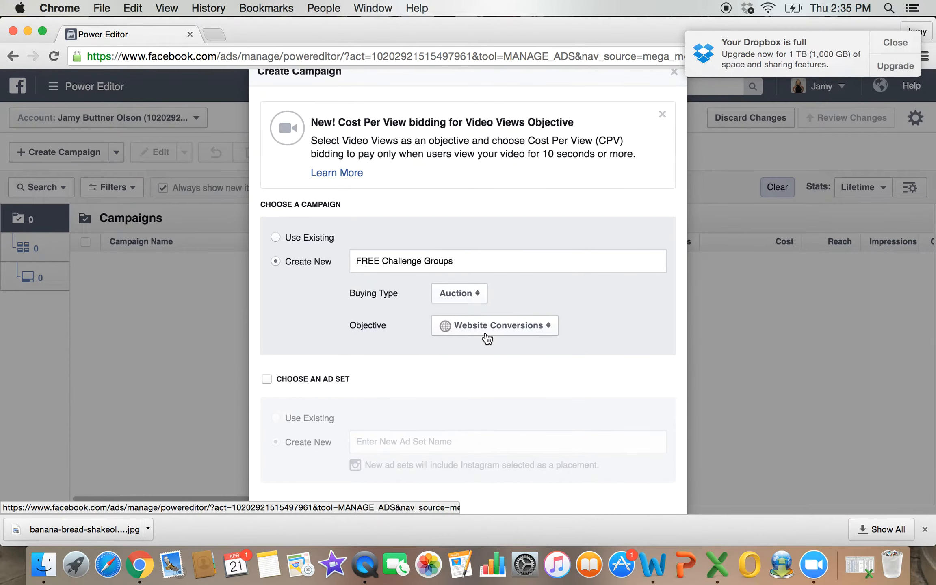
Include a new ad set in the campaign and name it "April FREE GROUP"
scroll(457, 353, down, 3)
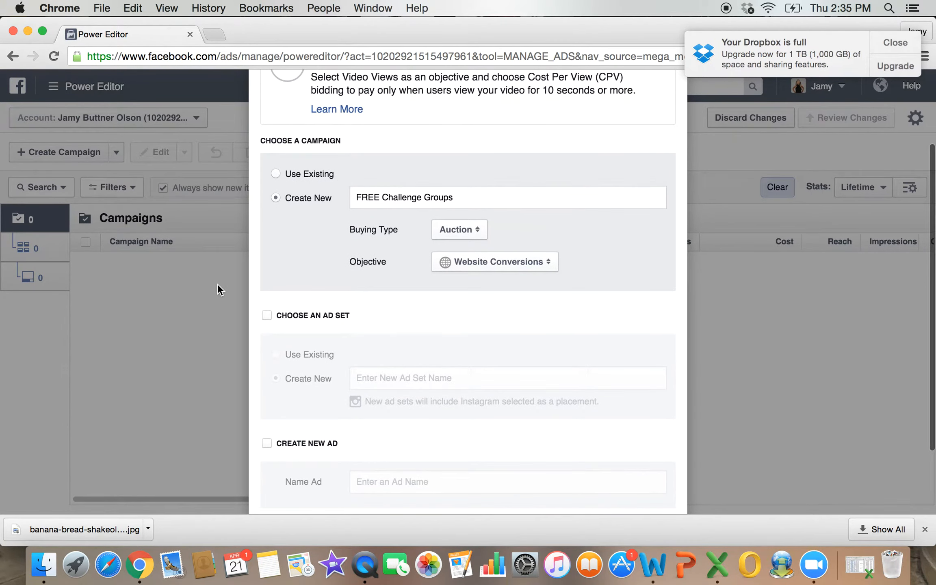
click(267, 317)
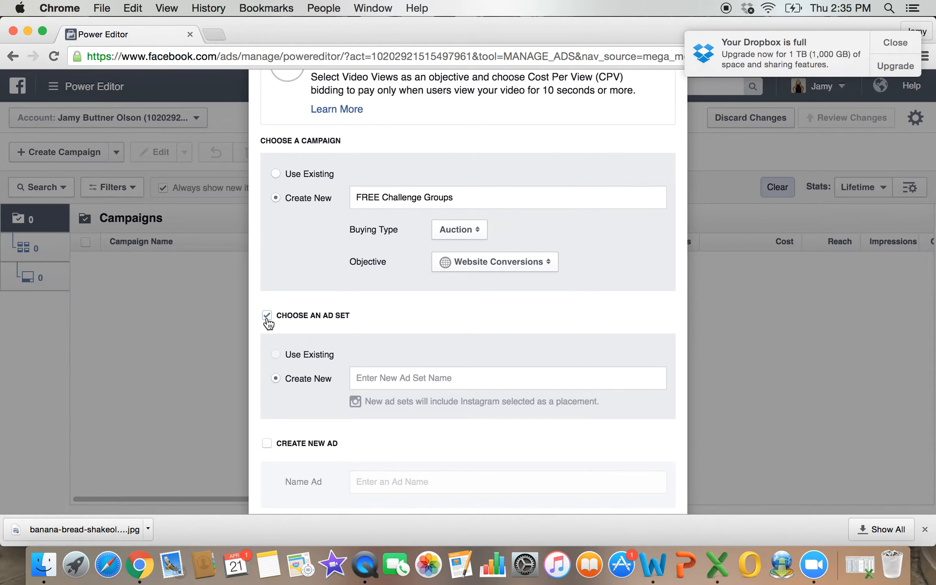
click(442, 379)
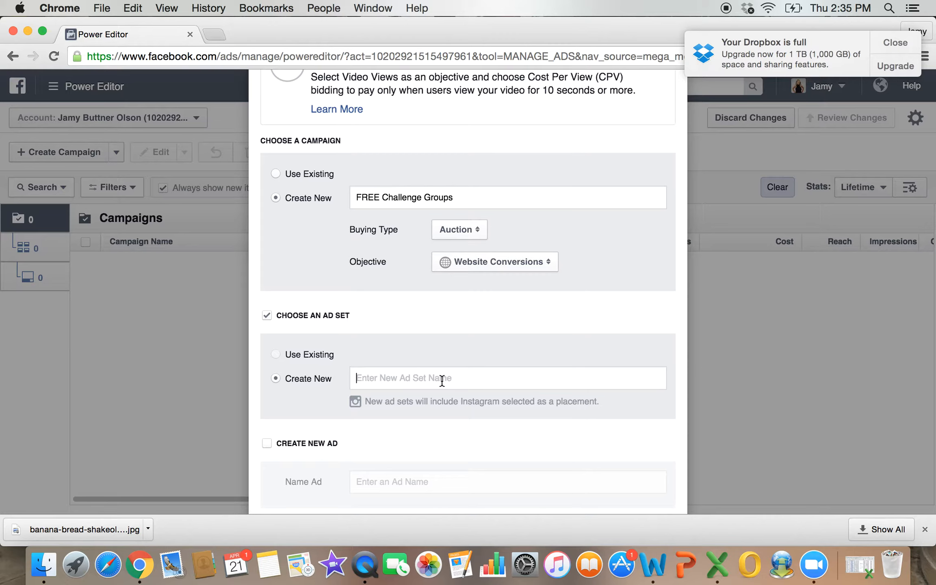
text(Ap)
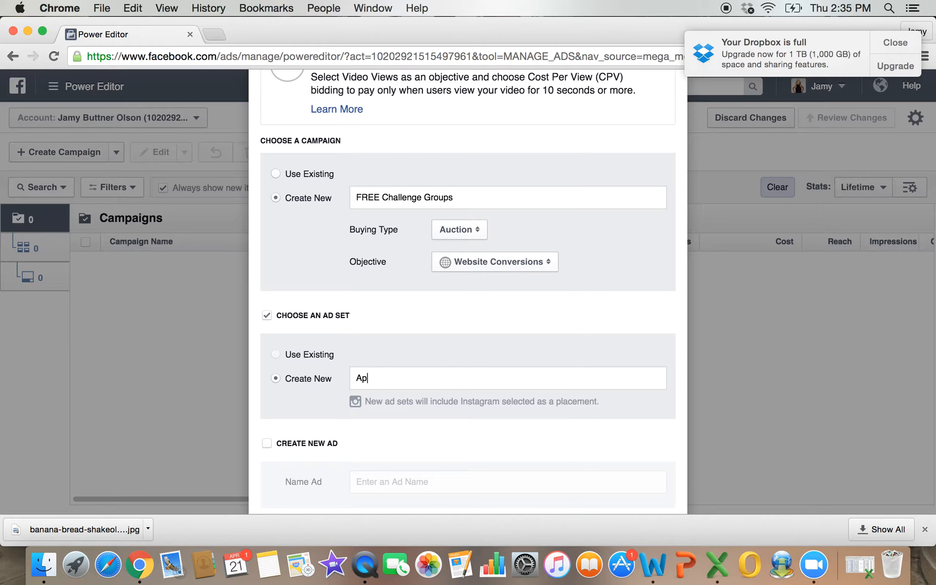
text(ril FREE GROUP)
Include a new ad named "Building Confidence Challenge" and create the campaign with its ad set and ad
scroll(297, 390, down, 3)
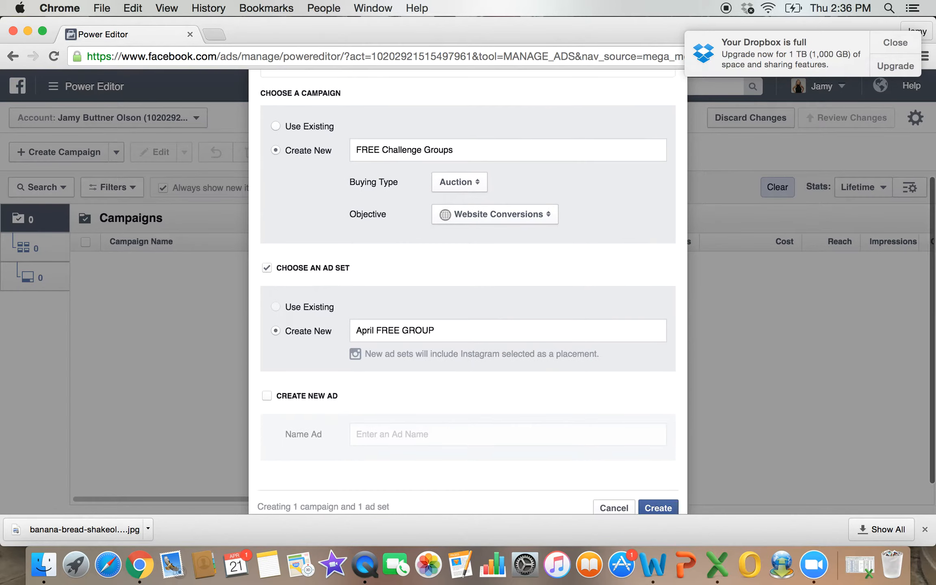
click(267, 391)
click(375, 428)
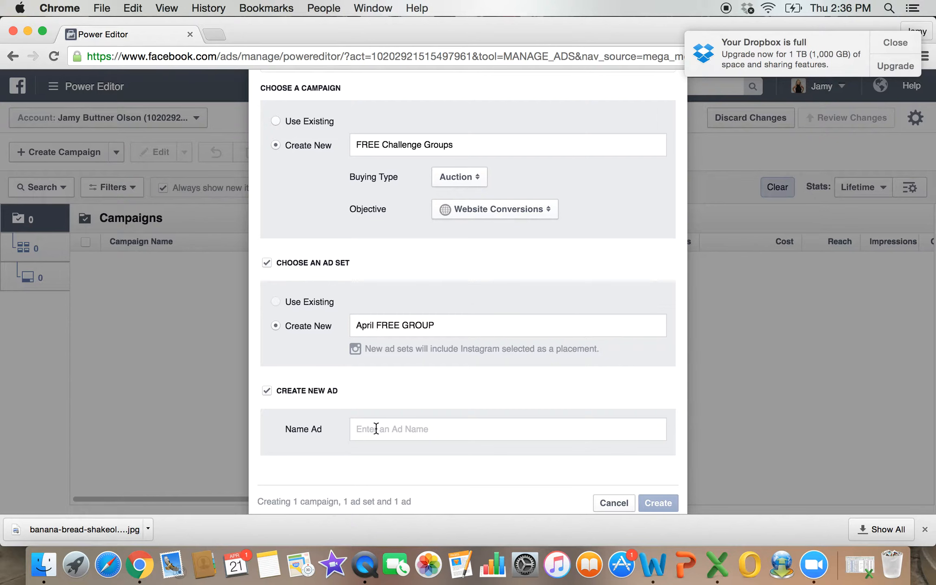
text(Bui)
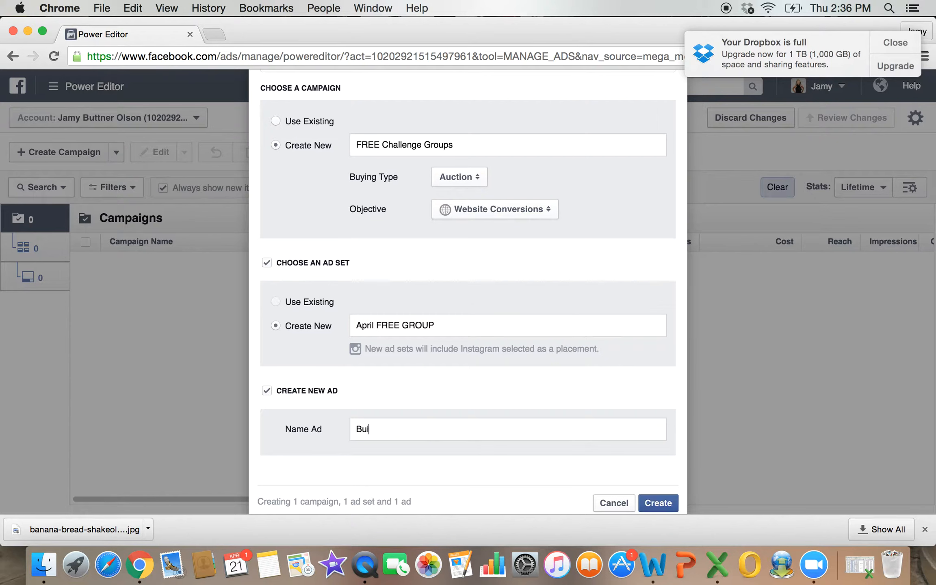
text(lding Confidence Challenge)
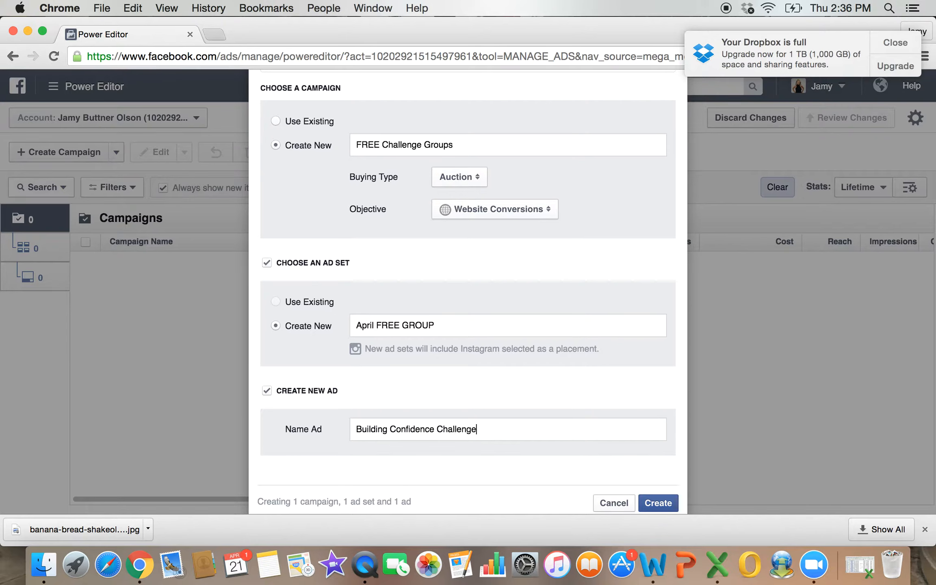
click(658, 502)
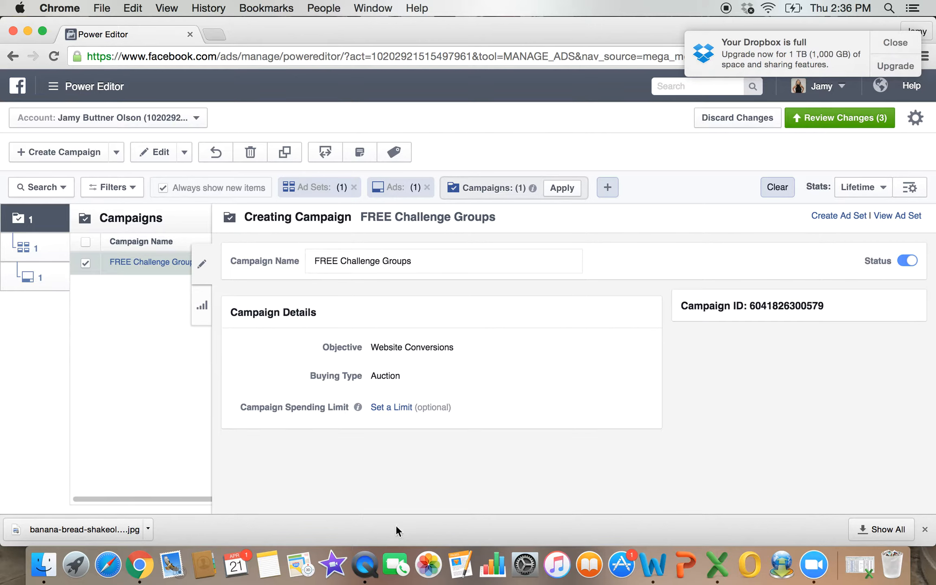
Set the campaign spending limit to 100.00 USD
click(391, 408)
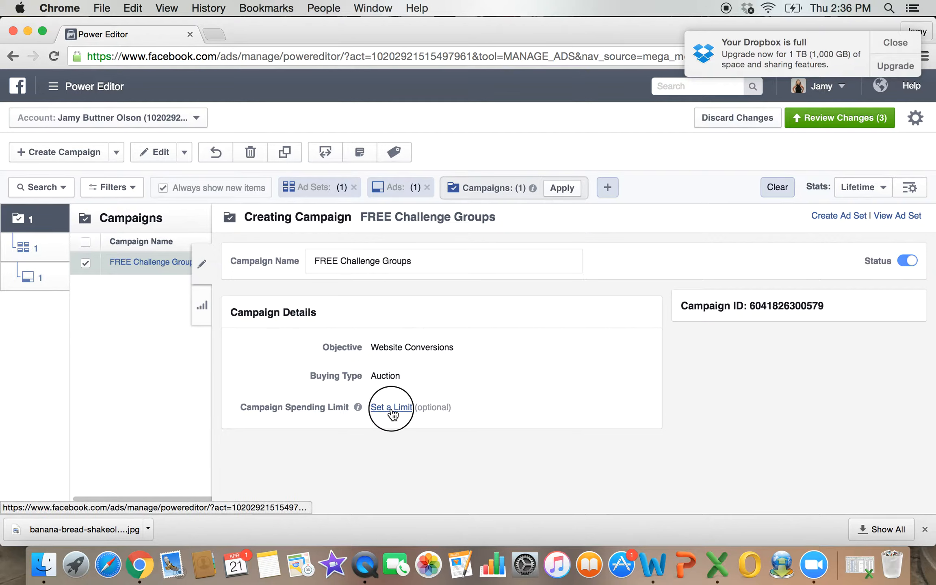
text(100)
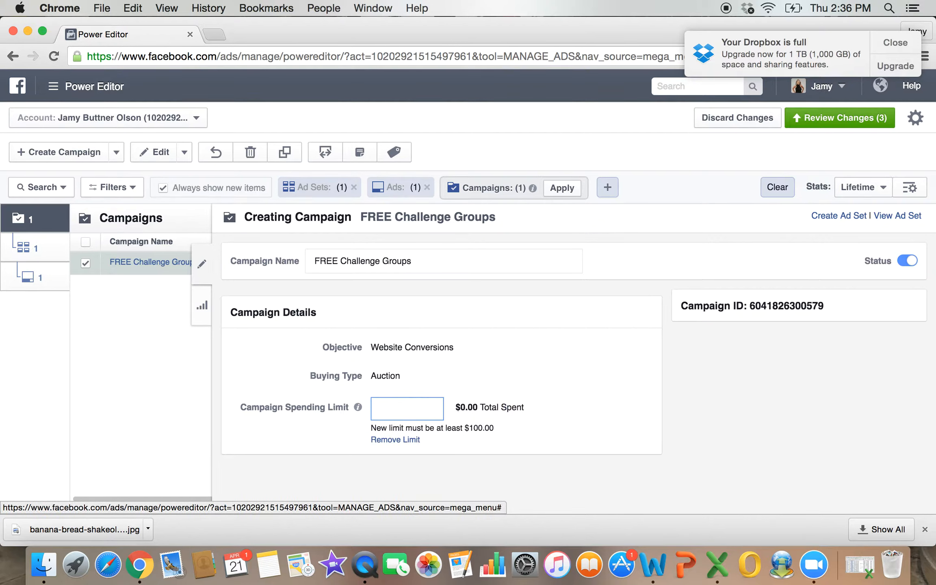
text(.00)
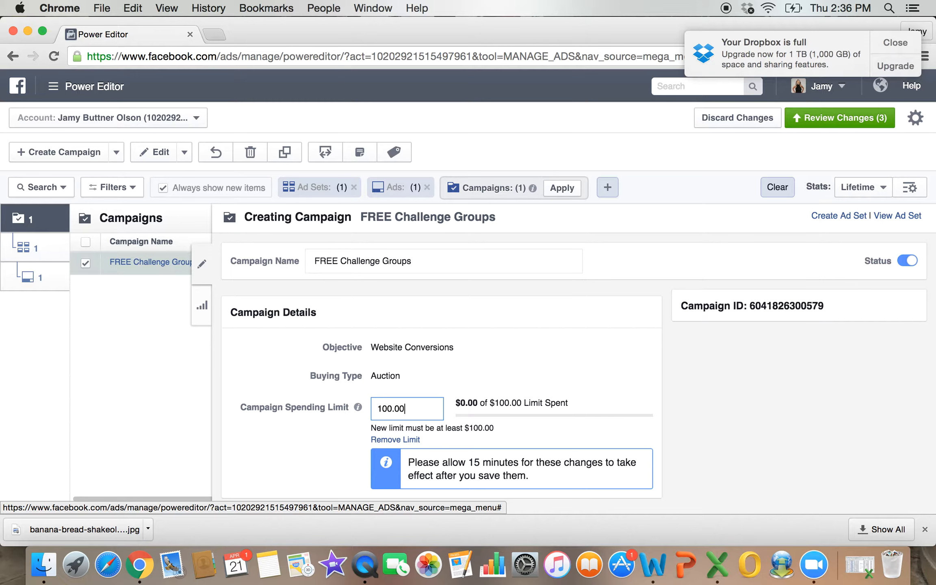
click(302, 462)
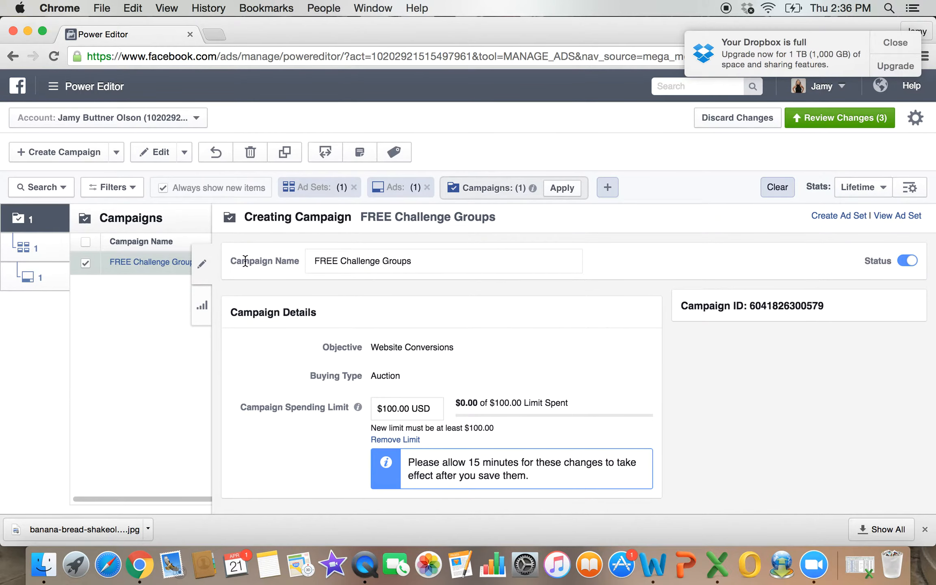
Close the editor of the FREE Challenge Groups campaign to return to the full campaign list
click(203, 264)
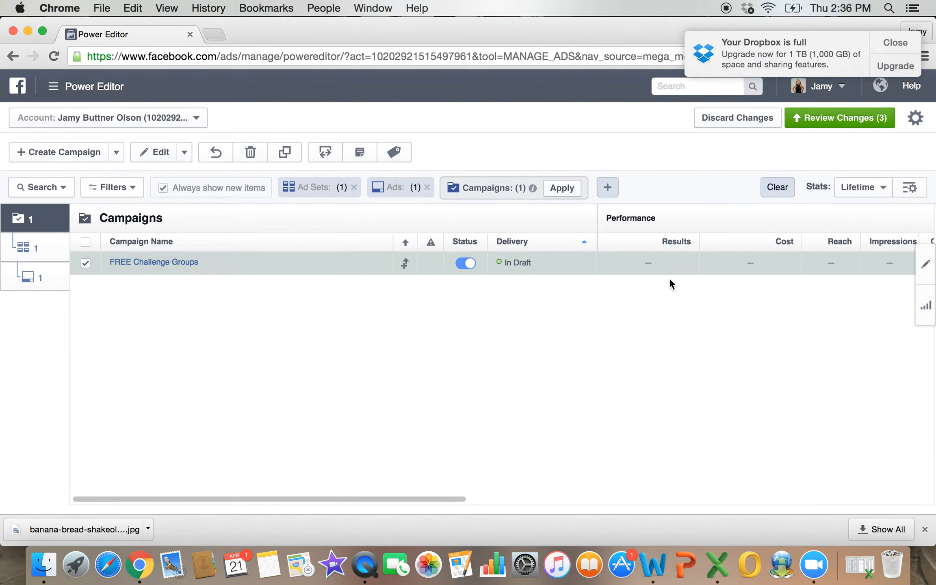
click(914, 266)
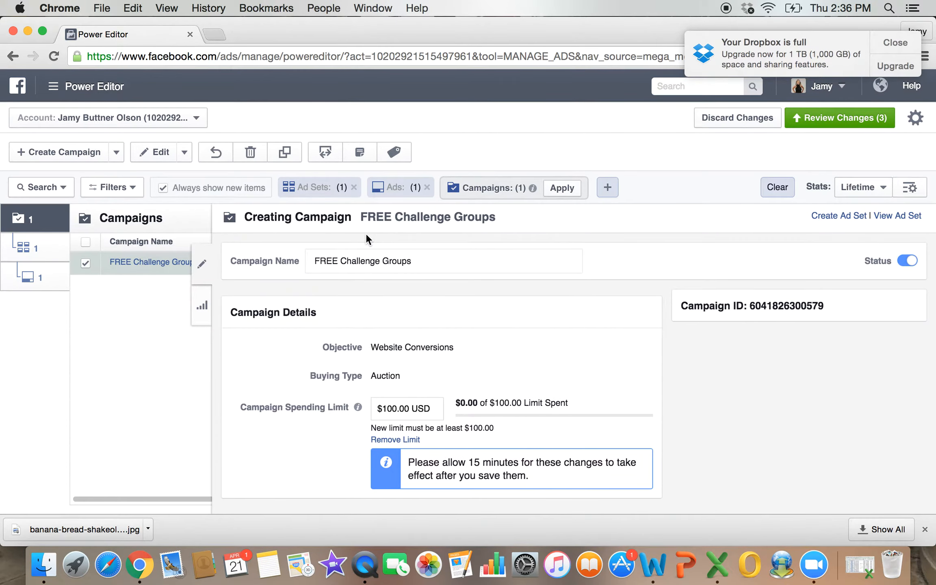
click(204, 268)
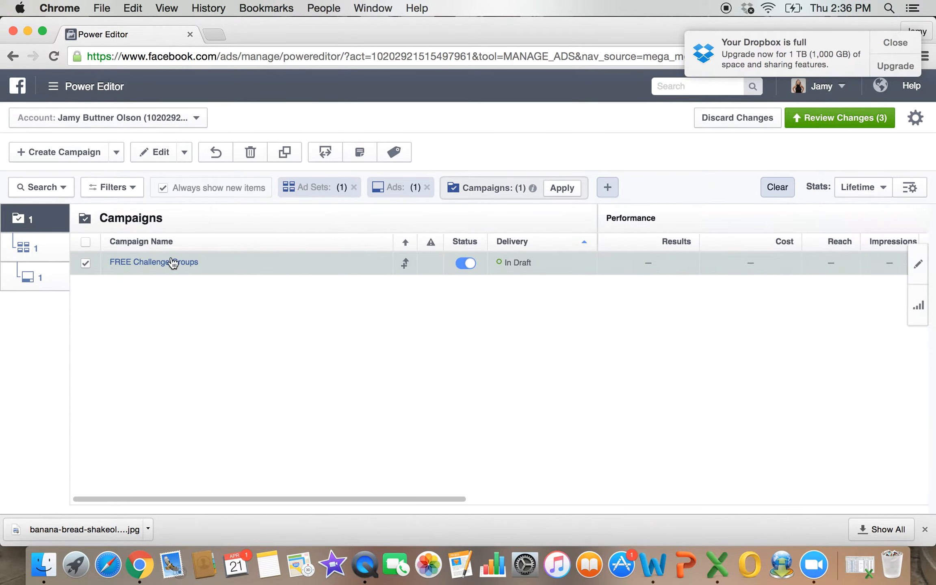
Check the warning on the April FREE GROUP ad set and open that ad set for editing
click(38, 252)
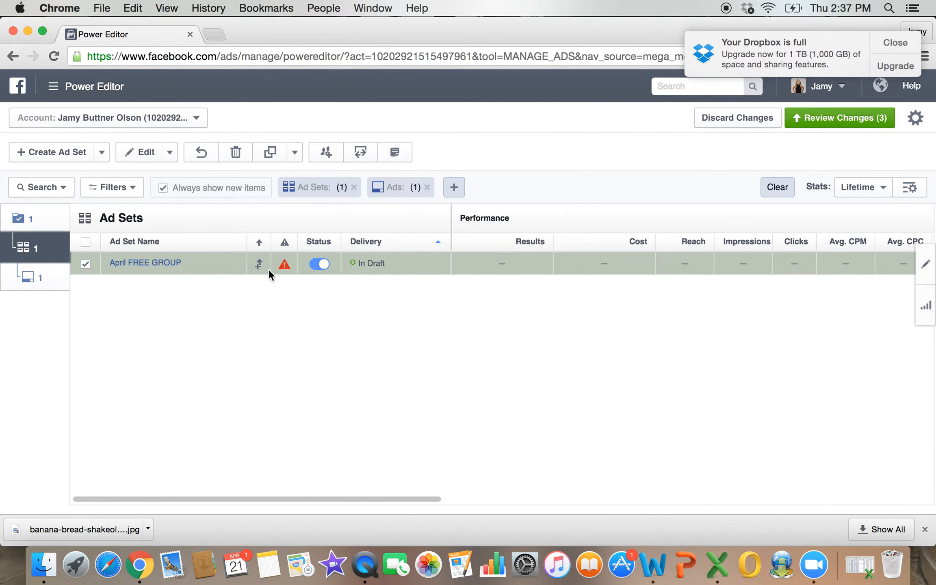
mouse_move(284, 266)
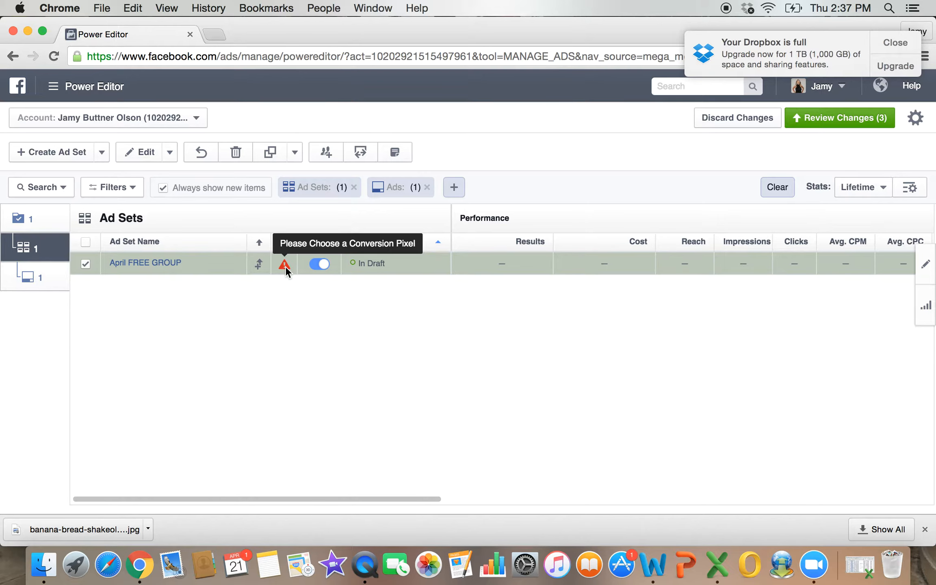
click(925, 264)
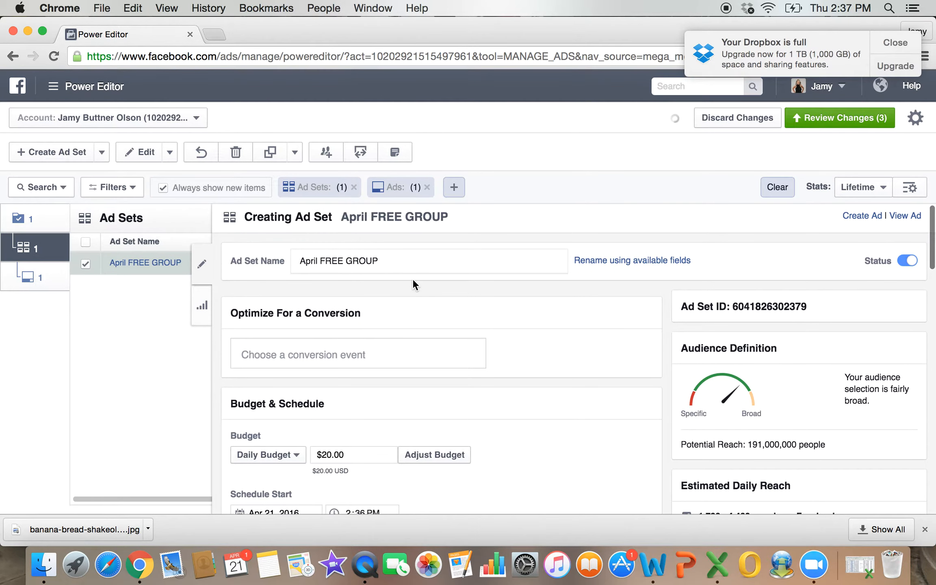
Look over the ad set's conversion, budget and schedule settings
scroll(375, 269, down, 5)
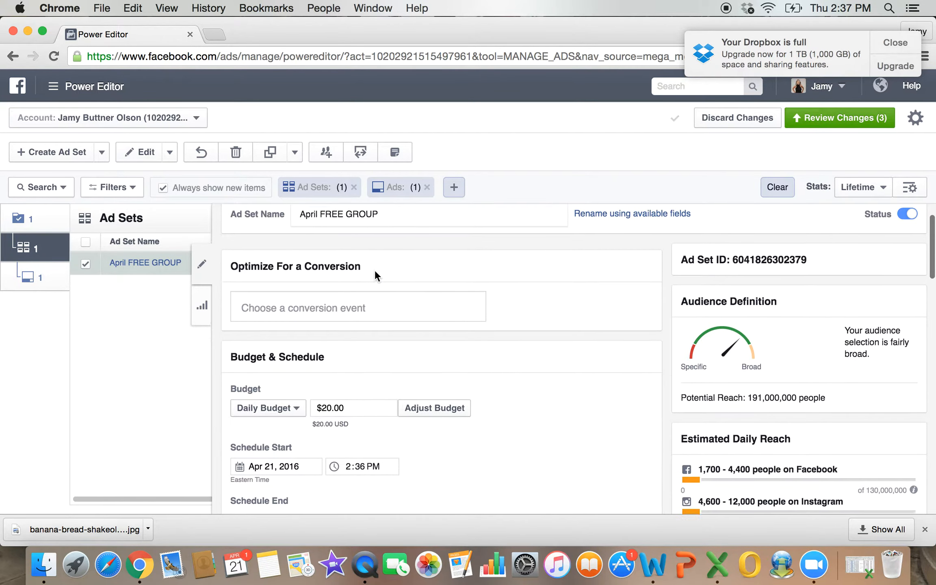
scroll(374, 270, down, 5)
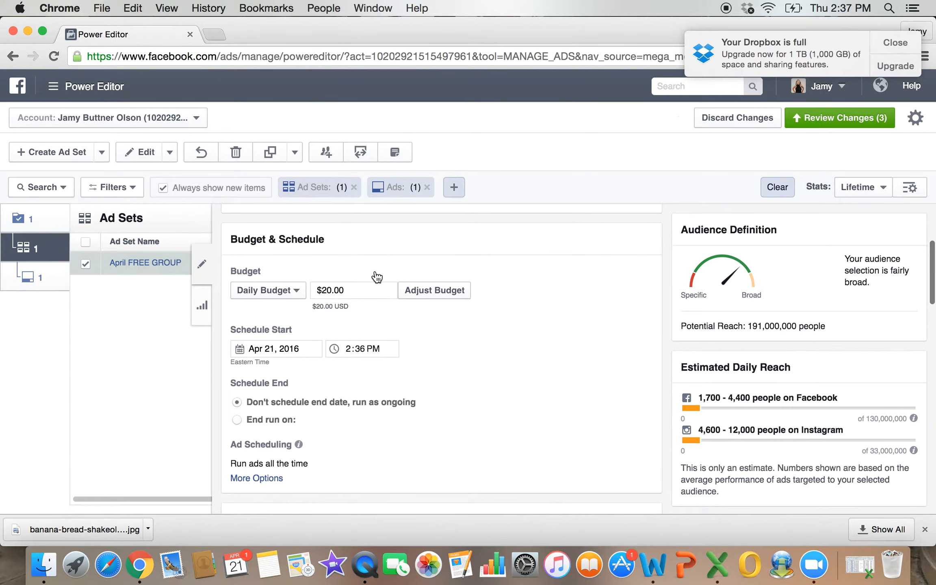
scroll(375, 271, up, 1)
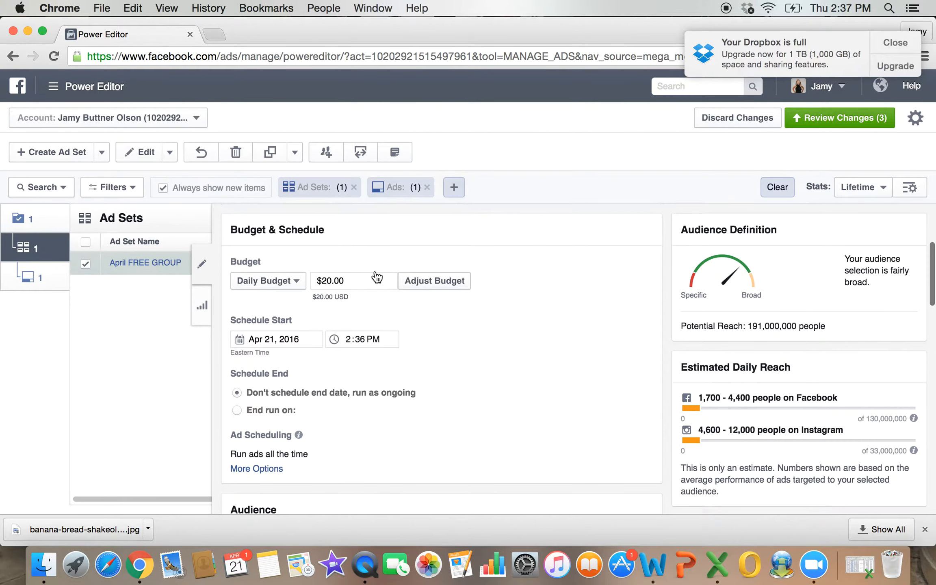
scroll(368, 280, up, 8)
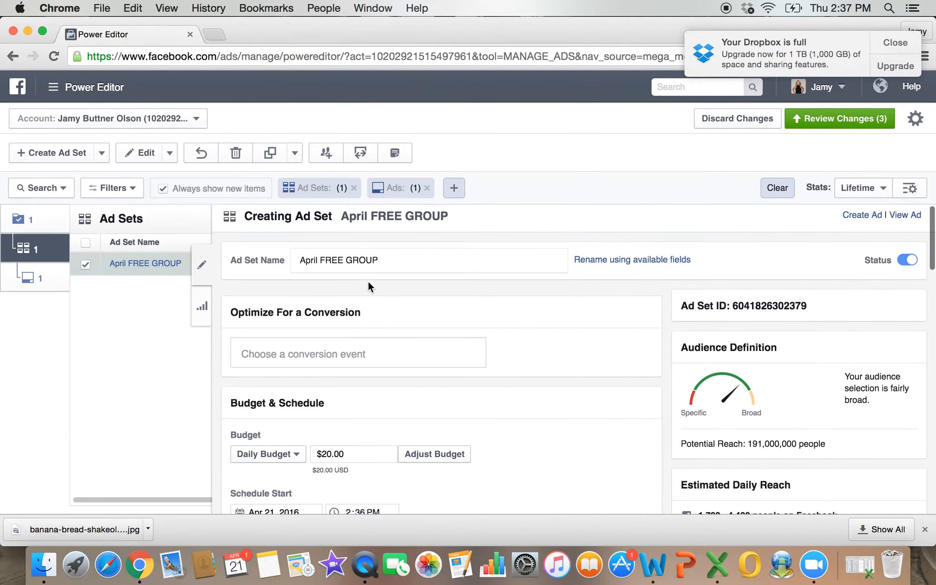
scroll(369, 282, down, 6)
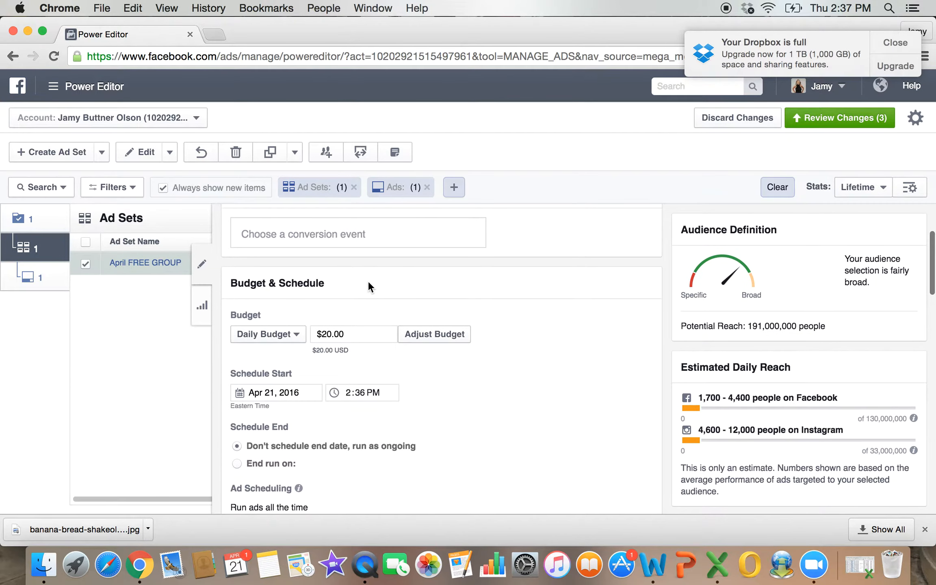
scroll(369, 283, down, 2)
scroll(369, 288, down, 2)
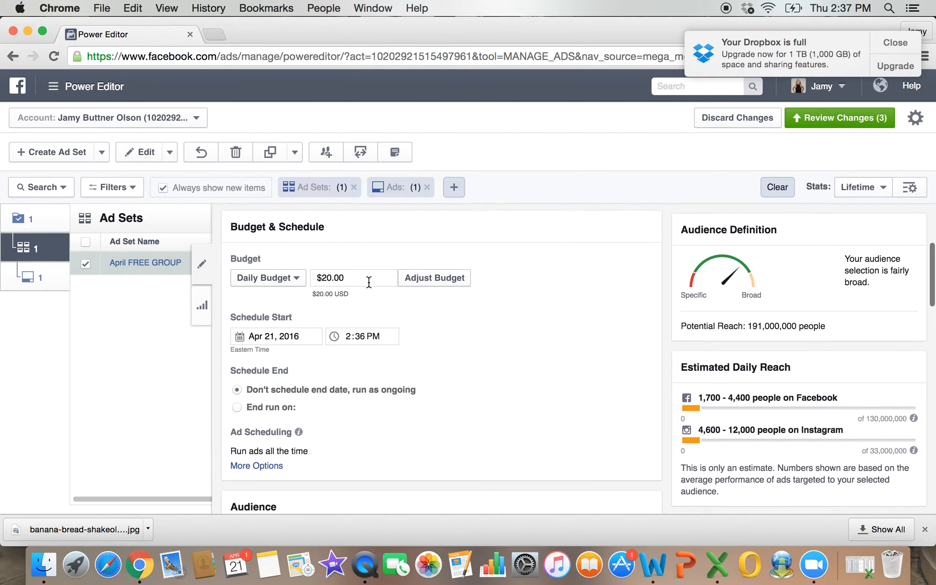
scroll(368, 282, down, 1)
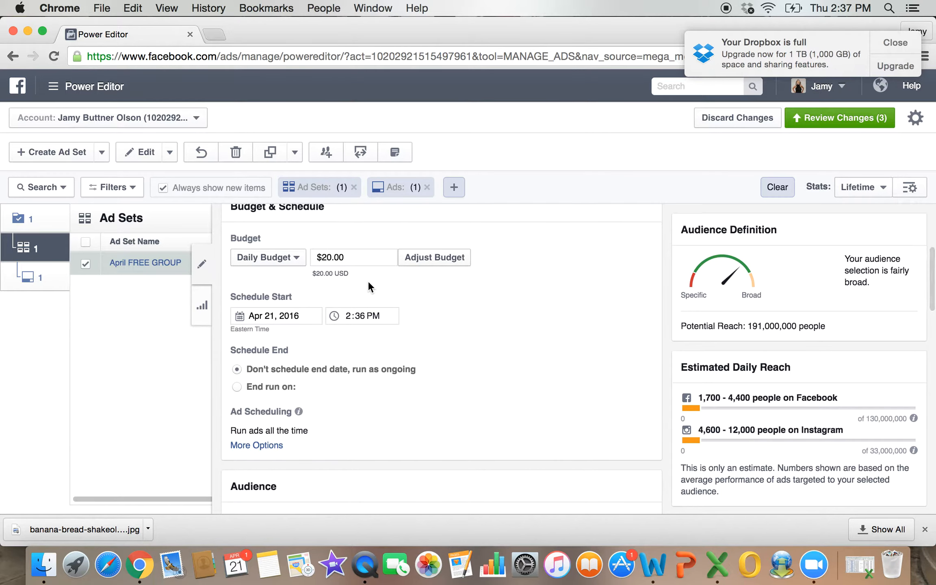
Set the ad set's daily budget to $10.00
click(333, 262)
key(Left)
key(BackSpace)
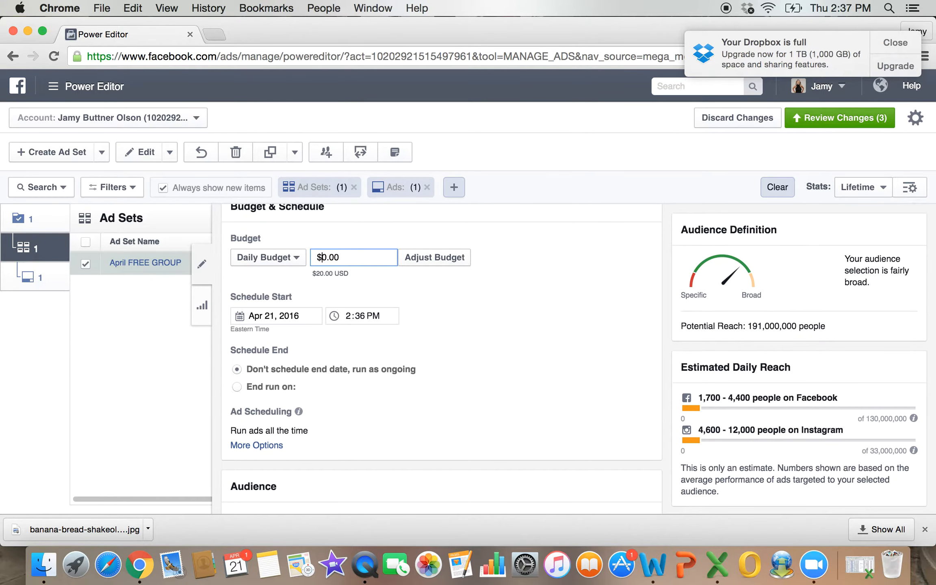
text(1)
scroll(442, 358, down, 1)
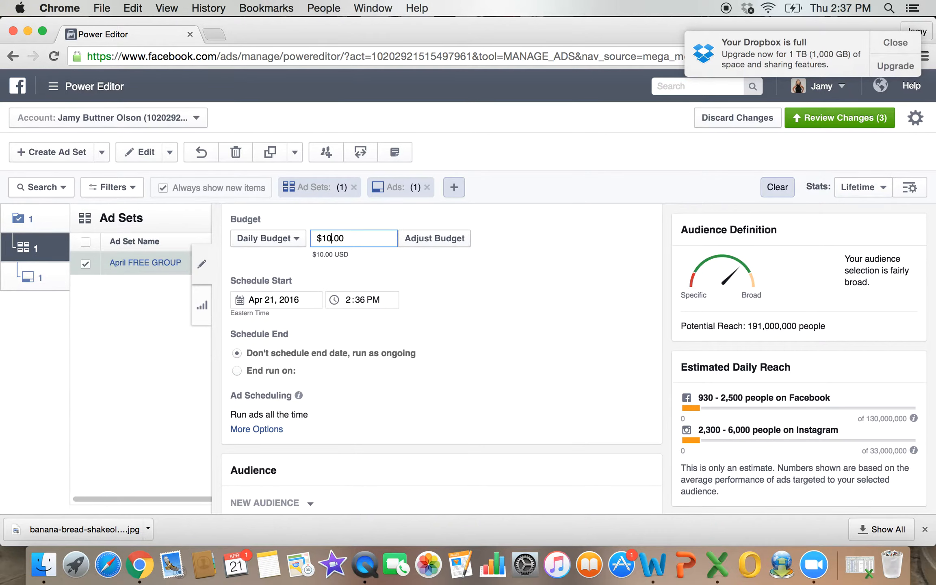
Set the ad set's daily budget to $5.00
key(BackSpace)
key(BackSpace)
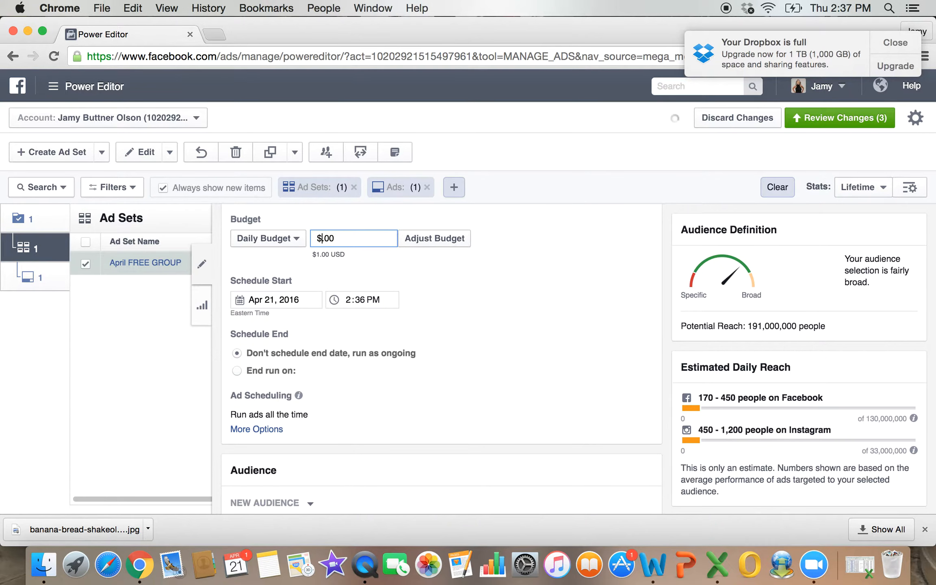
text(5)
click(396, 289)
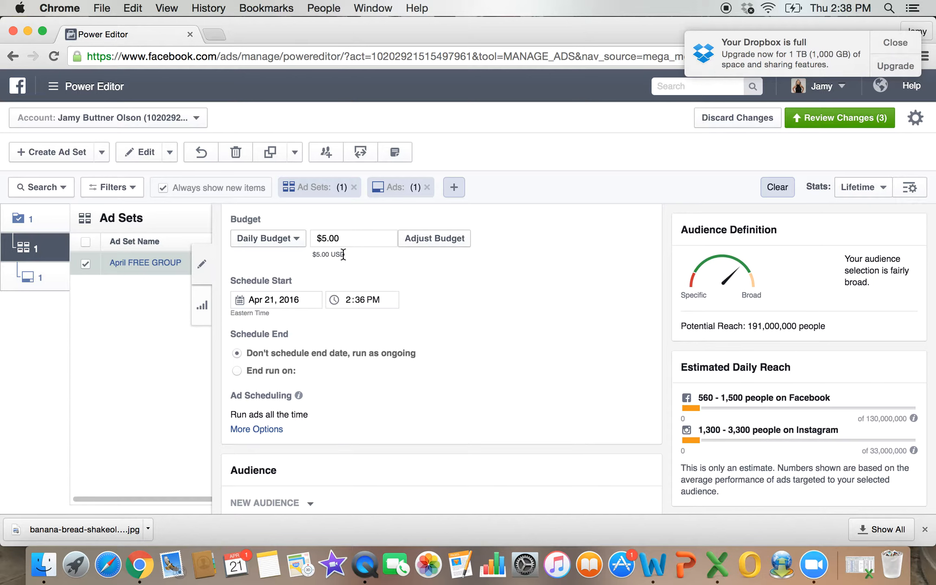
Set the April FREE GROUP ad set's schedule to end on 4/24/2016
scroll(343, 255, down, 3)
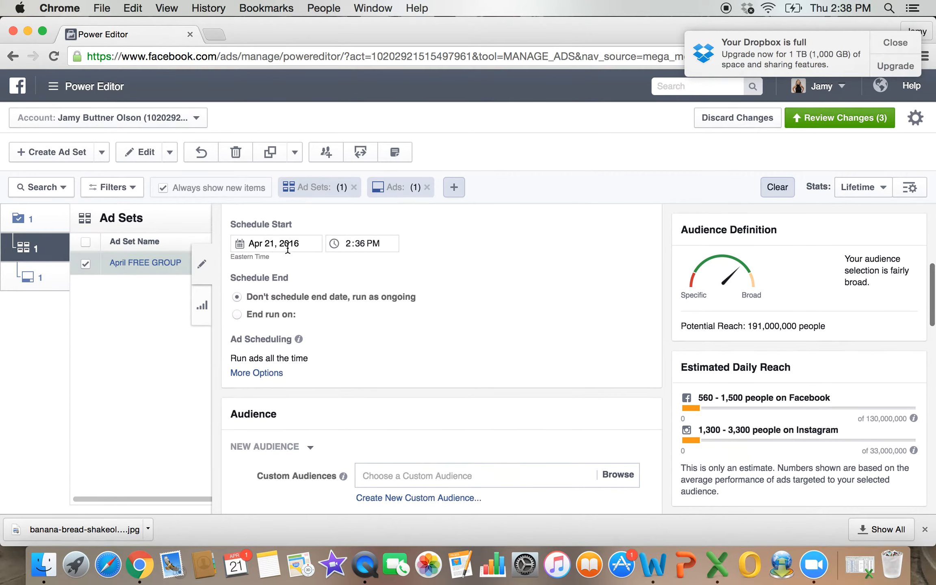
click(238, 315)
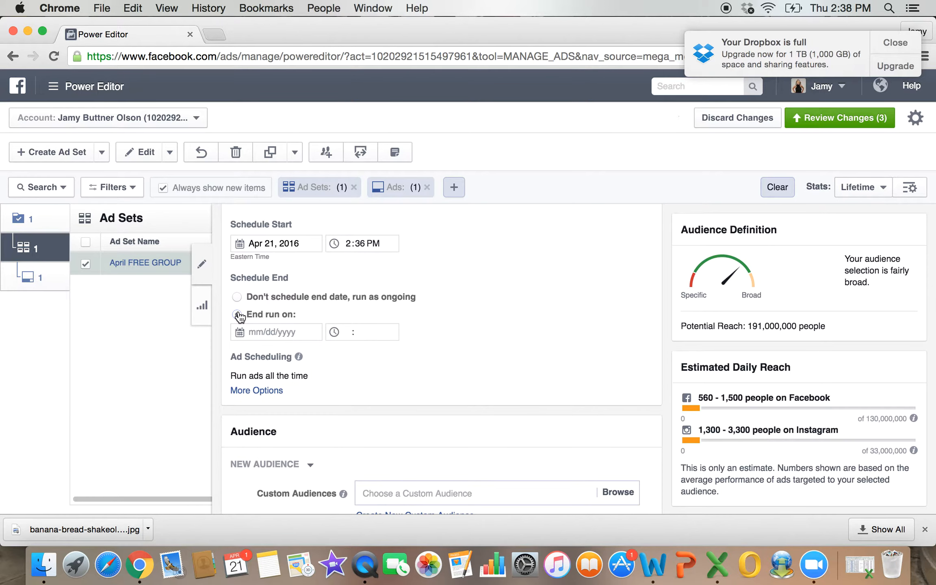
click(272, 332)
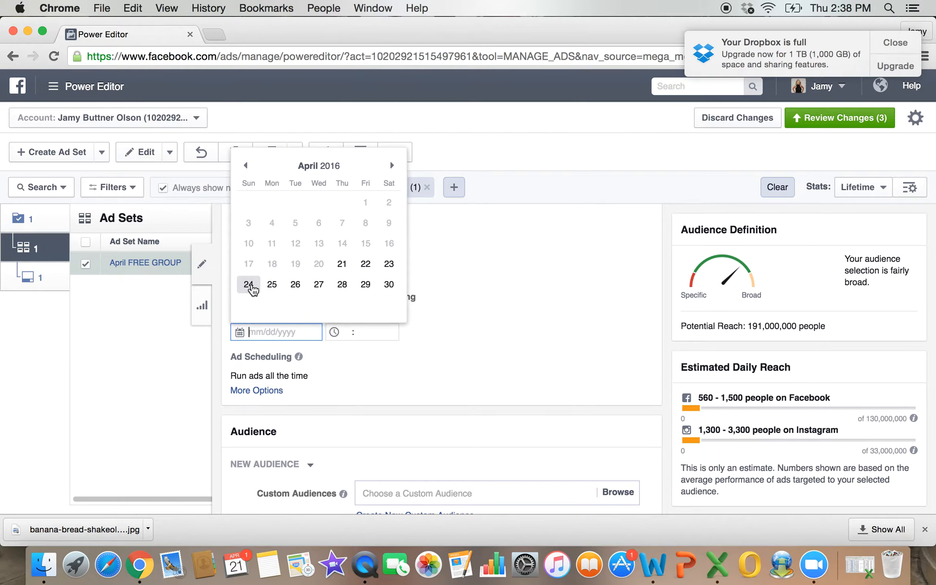
click(248, 284)
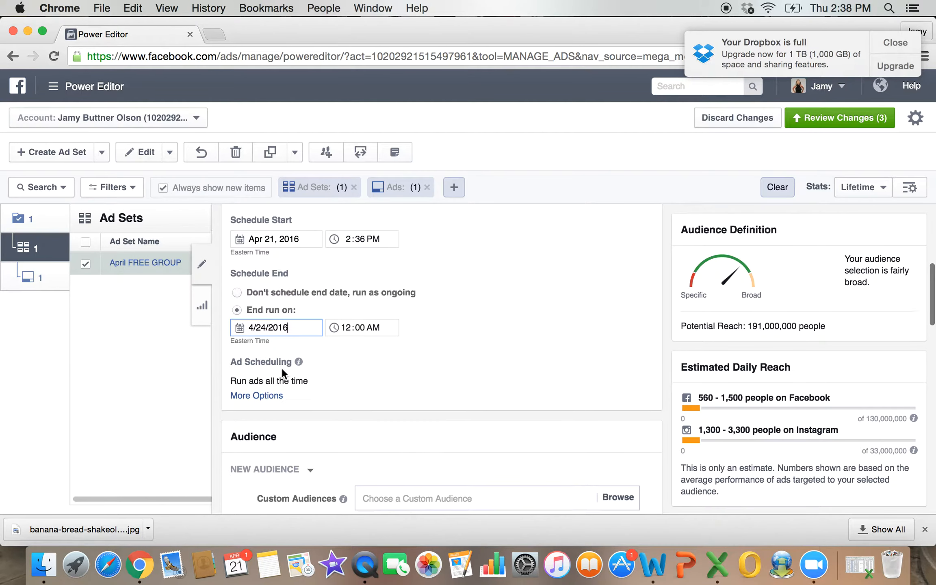
Expand the ad scheduling options, try to run the ads on a schedule, and check the ad scheduling explanation
scroll(283, 374, down, 2)
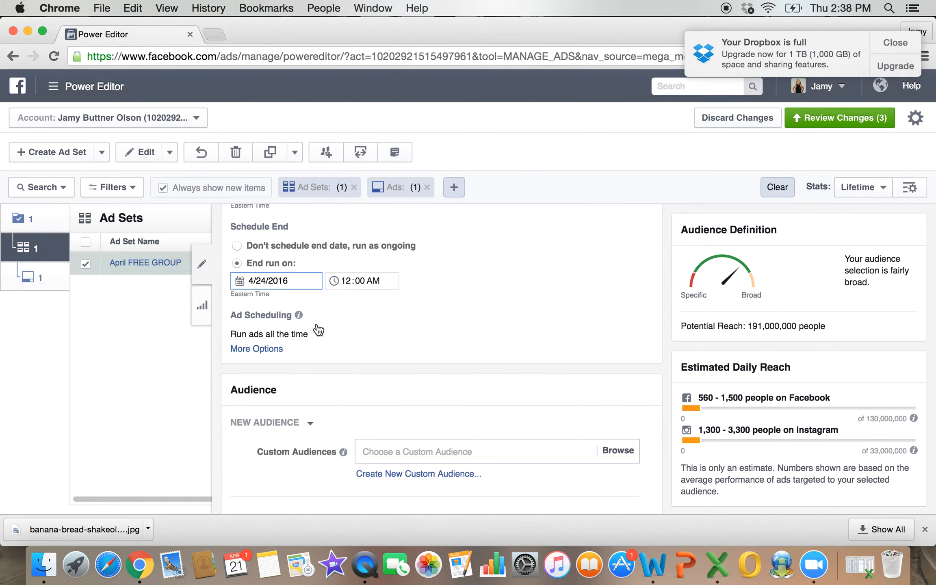
click(275, 317)
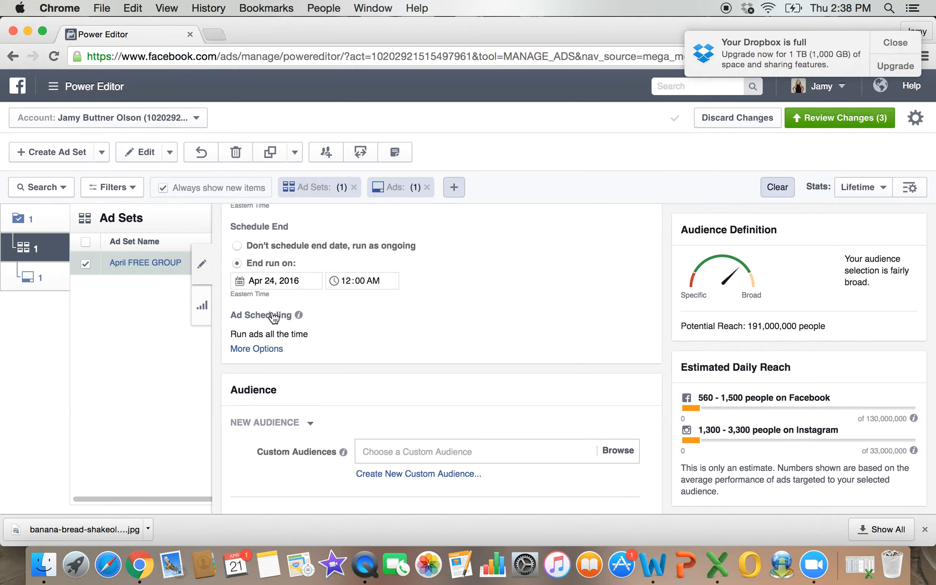
click(275, 316)
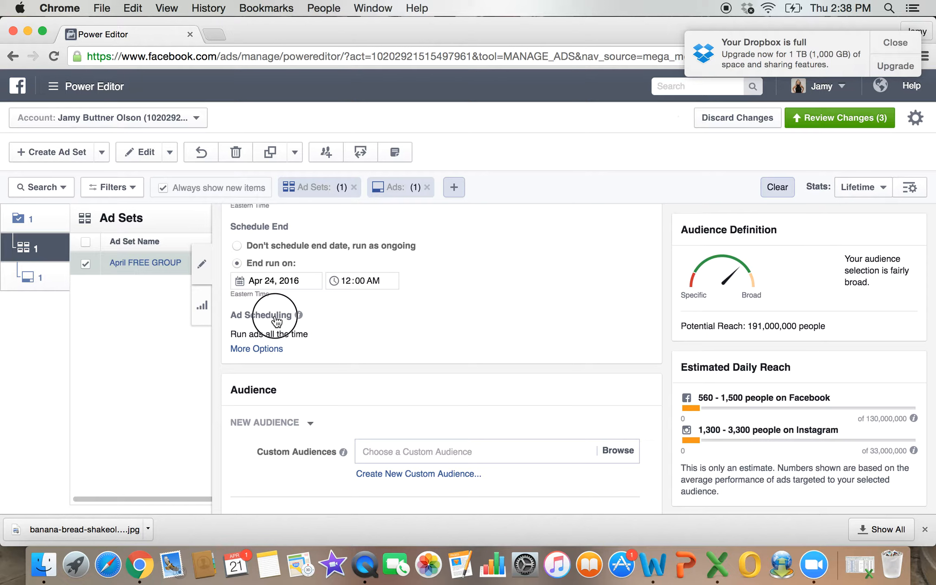
click(259, 351)
click(238, 352)
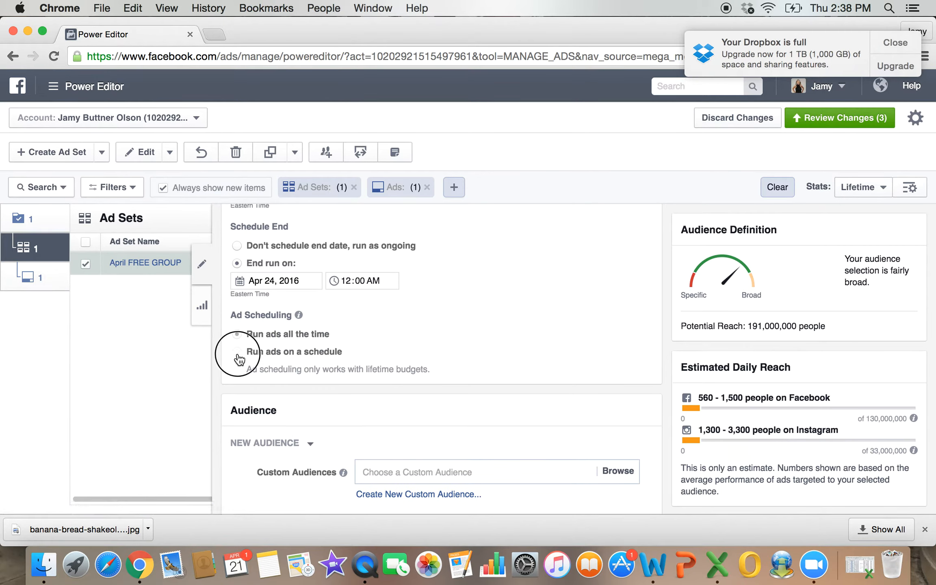
click(237, 353)
click(239, 353)
click(250, 320)
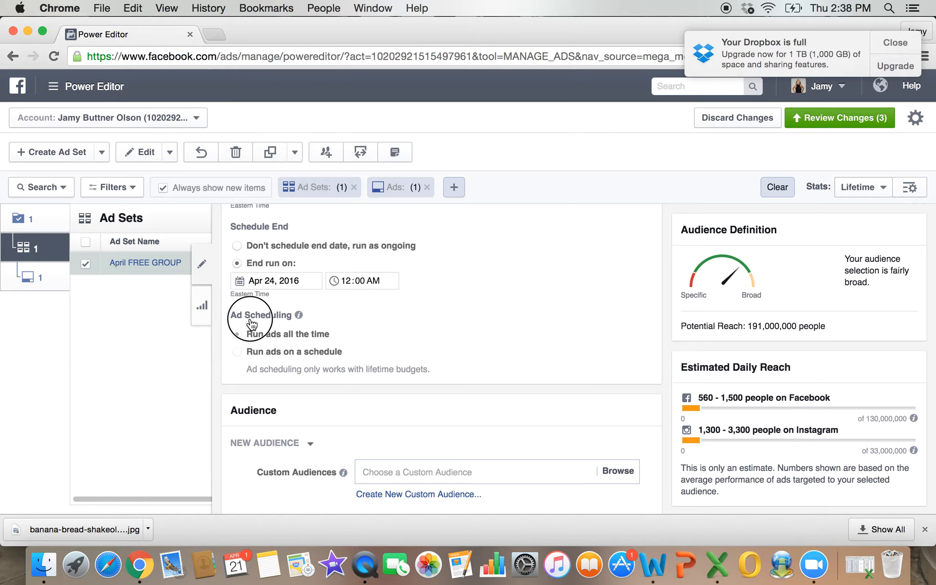
mouse_move(299, 315)
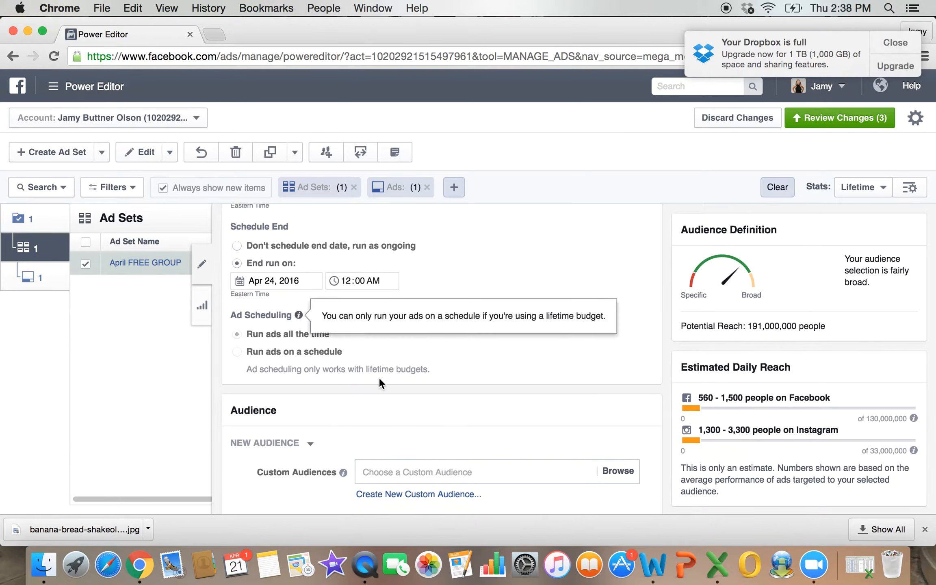
click(238, 335)
Look over the ad set's audience settings, including the available custom audiences and the location, age and gender targeting
scroll(383, 351, down, 1)
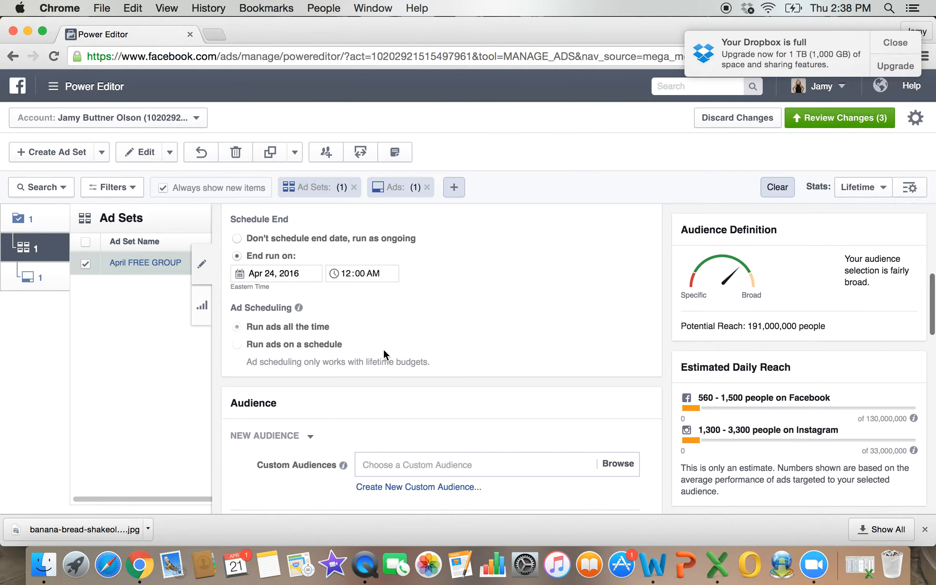
scroll(383, 353, down, 3)
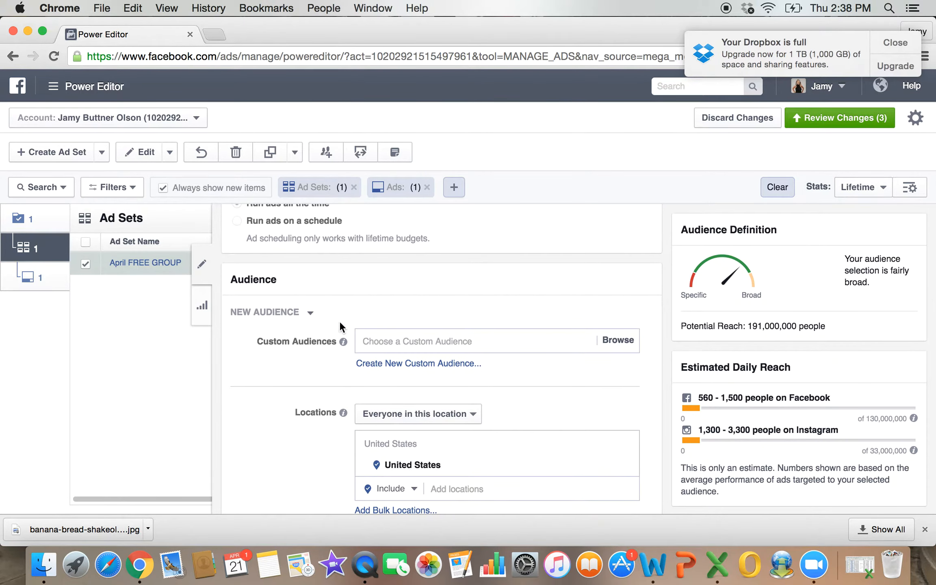
scroll(339, 321, down, 1)
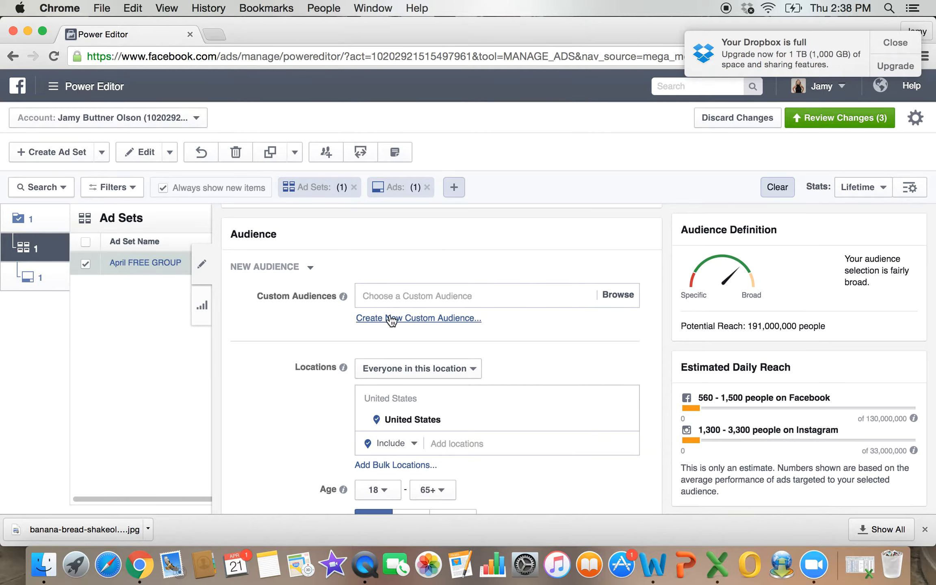
click(390, 289)
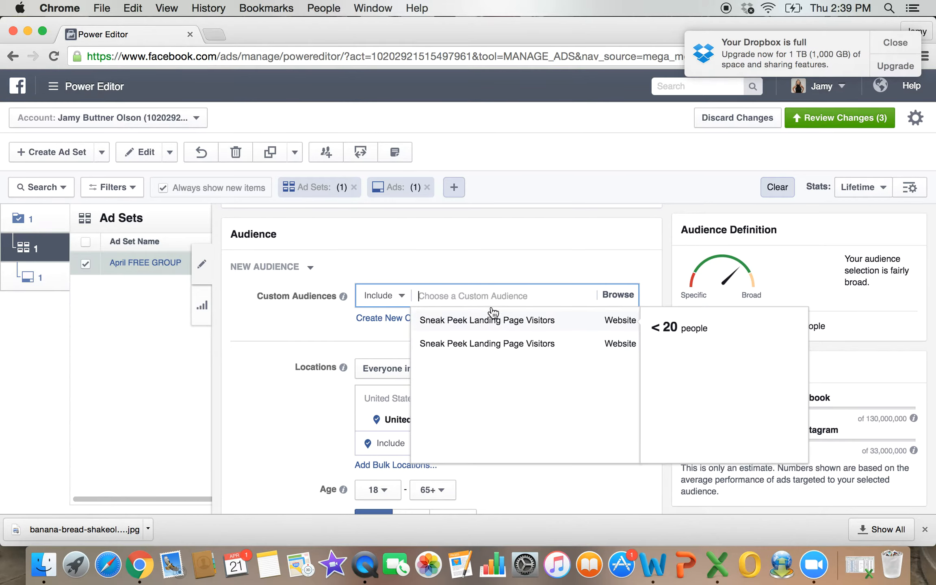
click(526, 274)
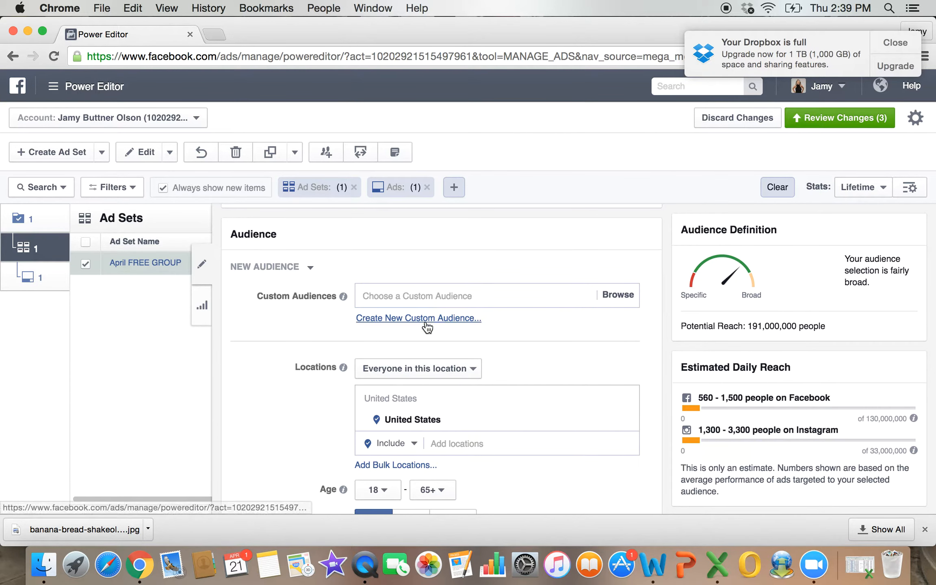
scroll(433, 366, down, 2)
scroll(432, 365, down, 3)
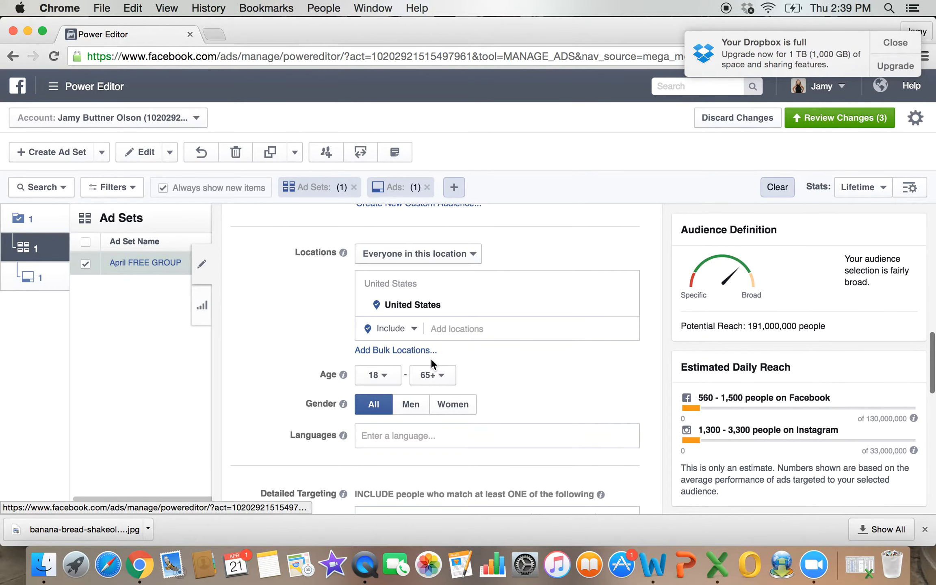
scroll(432, 365, up, 9)
scroll(432, 366, down, 7)
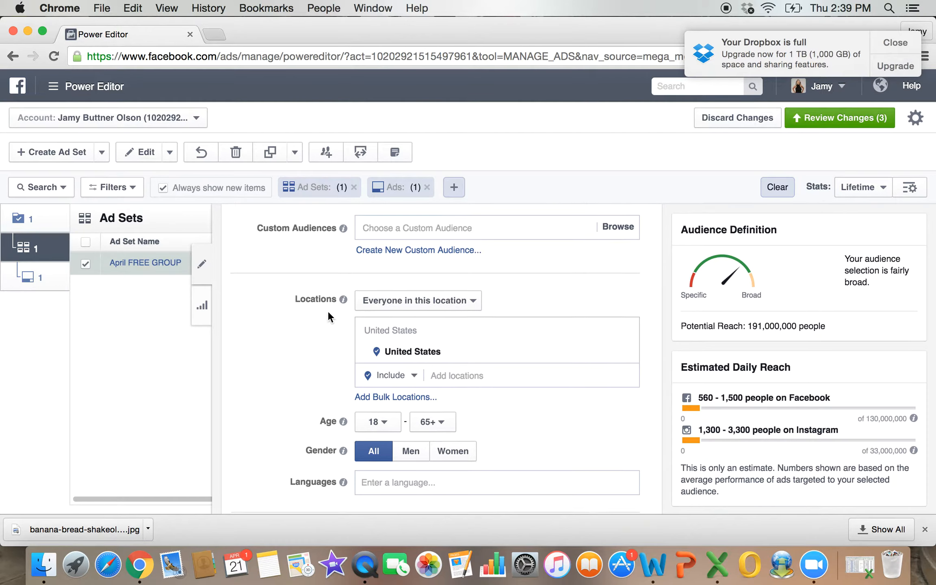
scroll(327, 310, down, 3)
scroll(327, 309, up, 2)
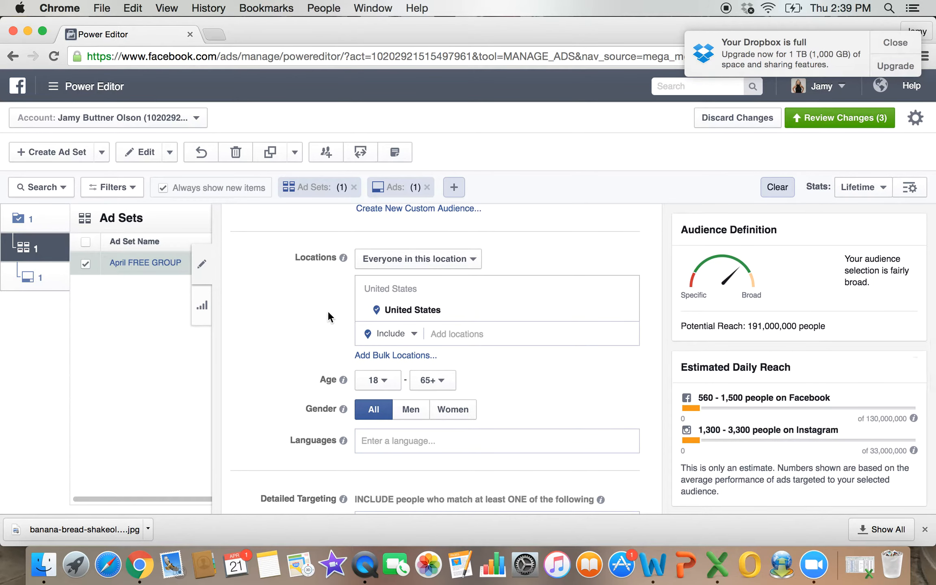
Restrict the ad set's audience to women aged 22 to 45
scroll(327, 313, down, 1)
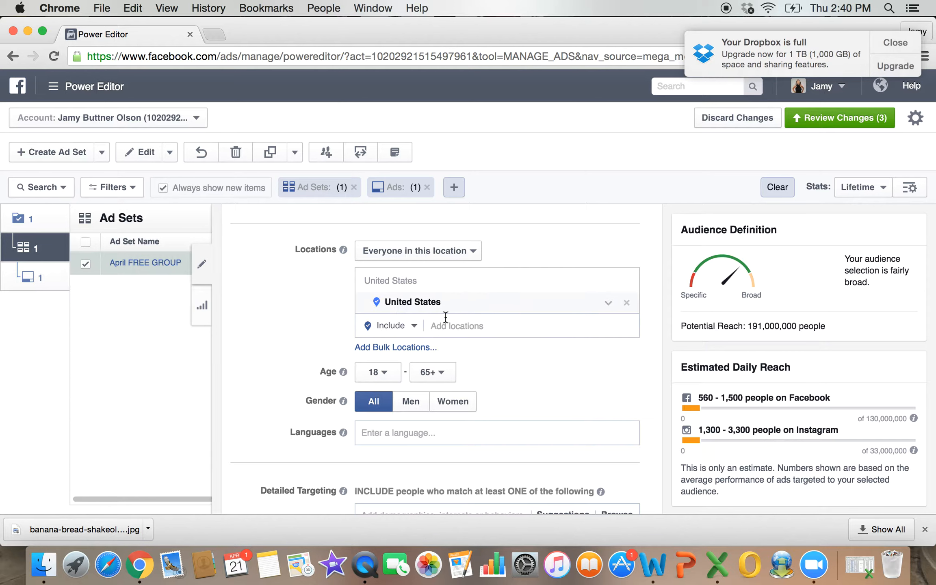
click(384, 372)
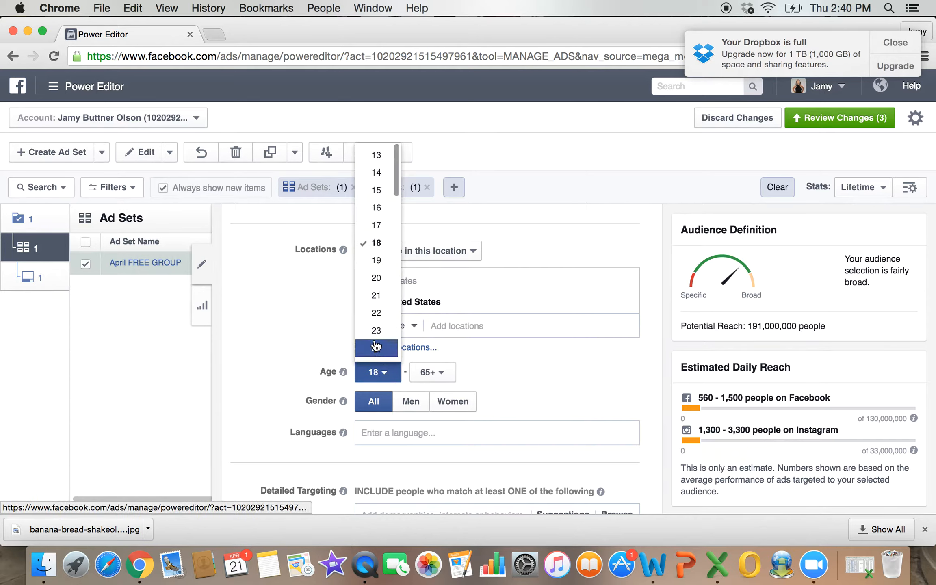
click(376, 313)
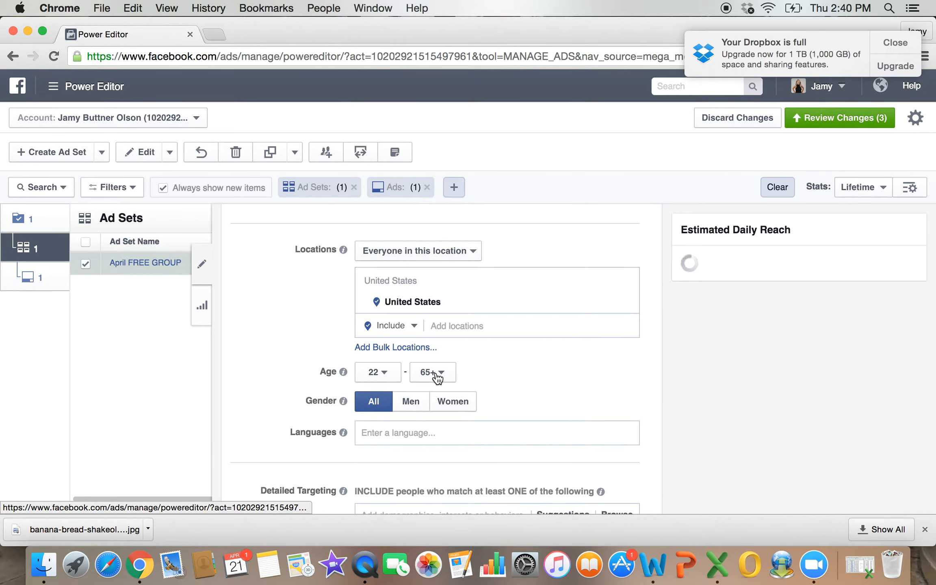
click(442, 373)
scroll(431, 331, down, 5)
scroll(433, 335, down, 3)
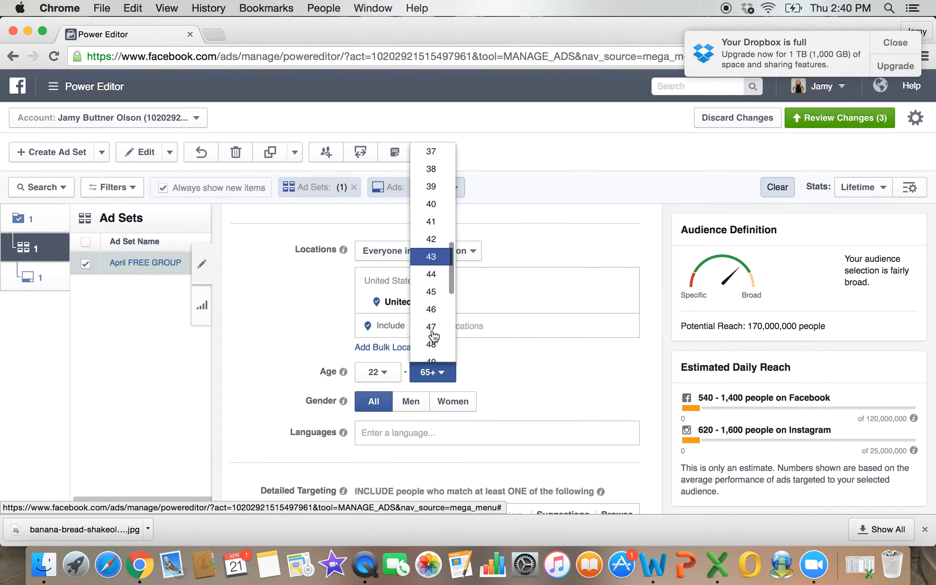
click(429, 287)
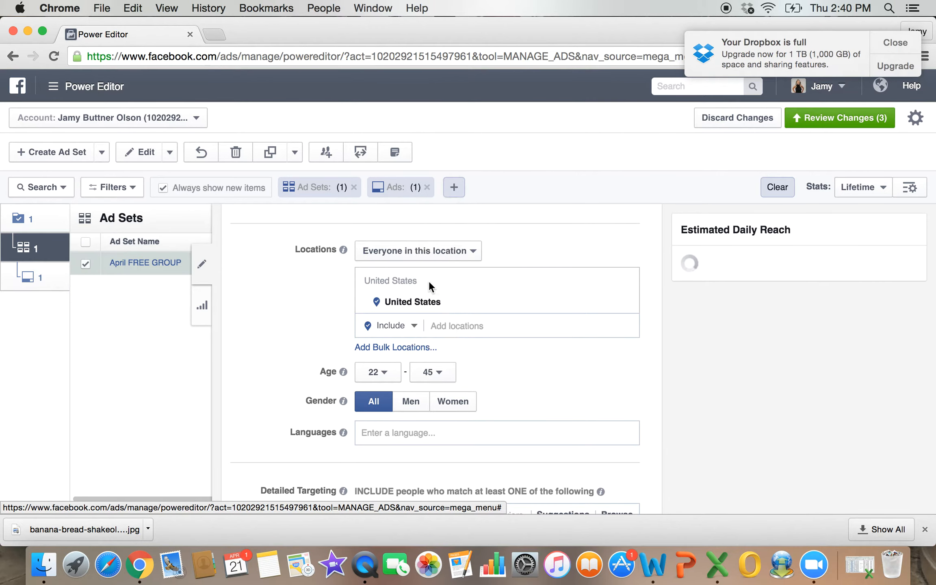
click(453, 401)
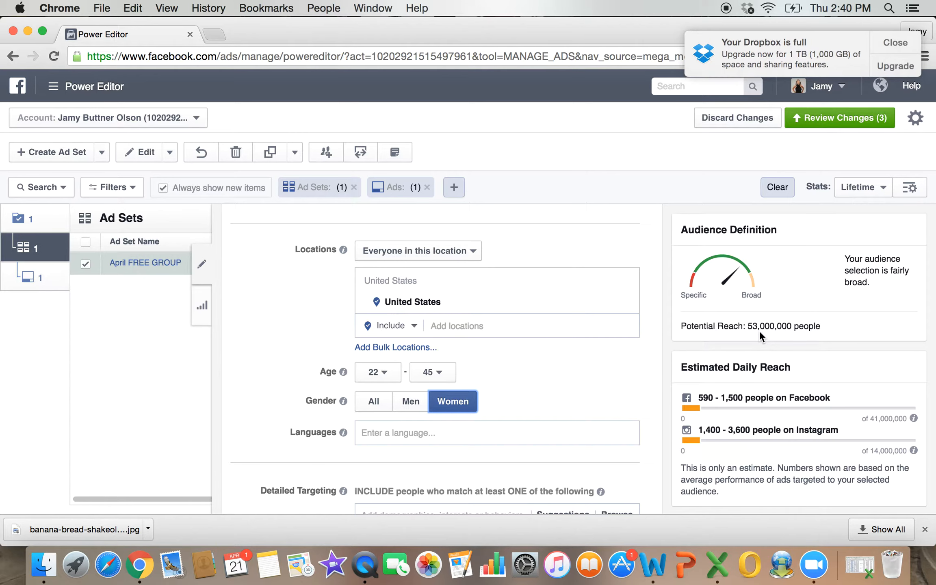
Add English (All) as the audience's language
scroll(609, 445, down, 3)
scroll(609, 446, down, 5)
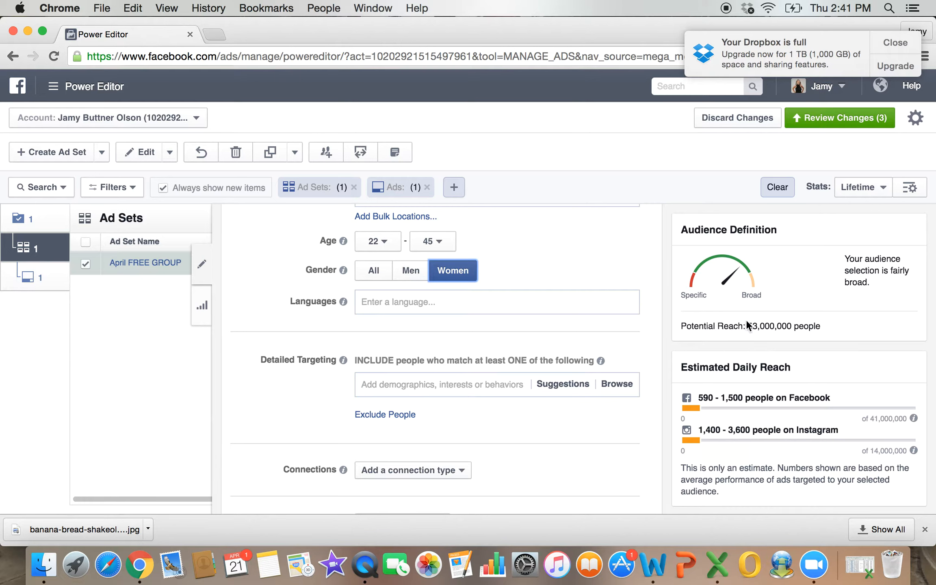
click(422, 306)
text(En)
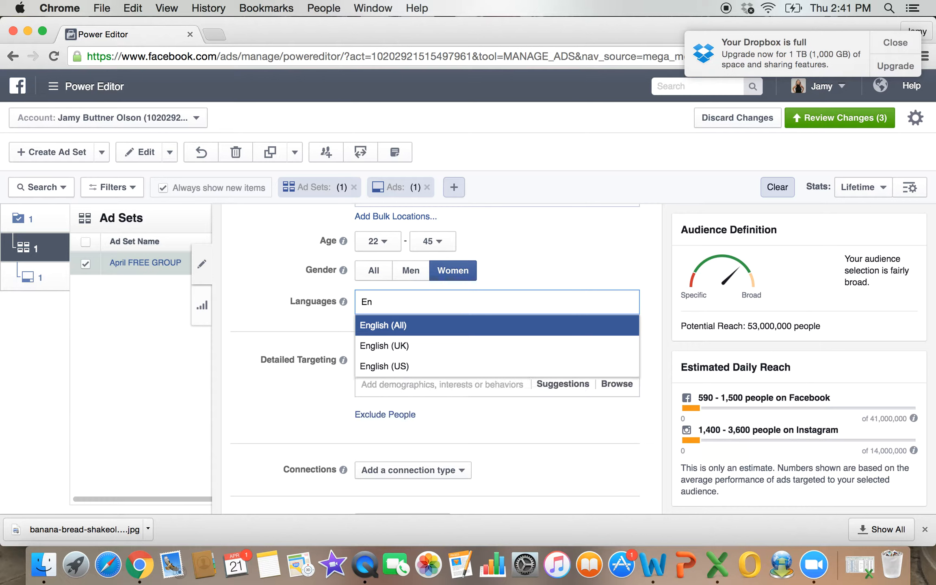
click(433, 325)
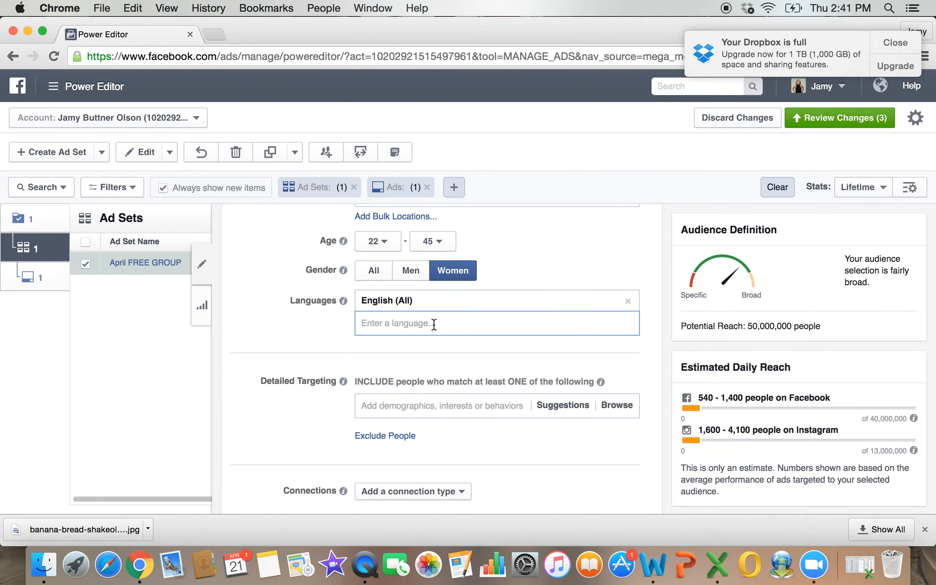
Look over the suggested interests for the audience's detailed targeting
scroll(433, 322, down, 2)
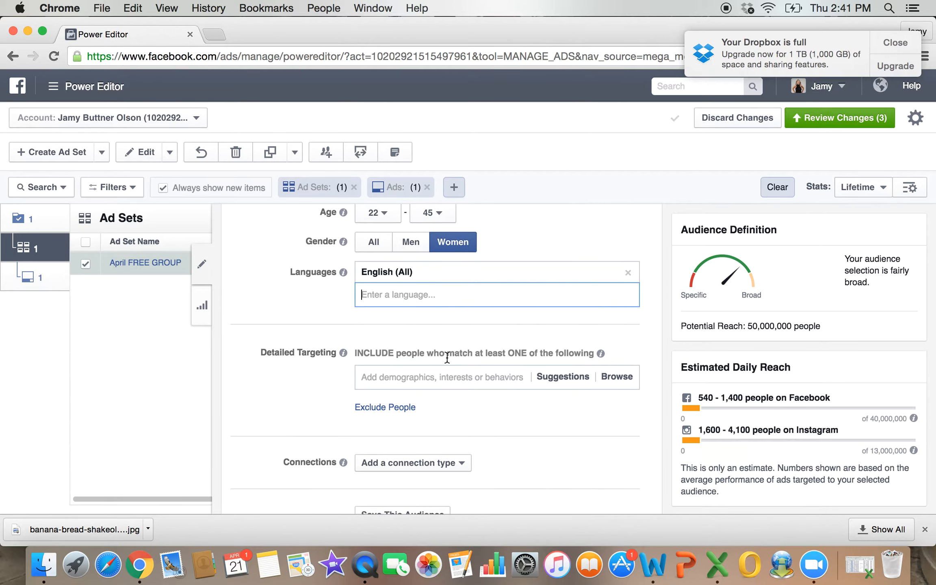
click(382, 378)
scroll(315, 370, down, 3)
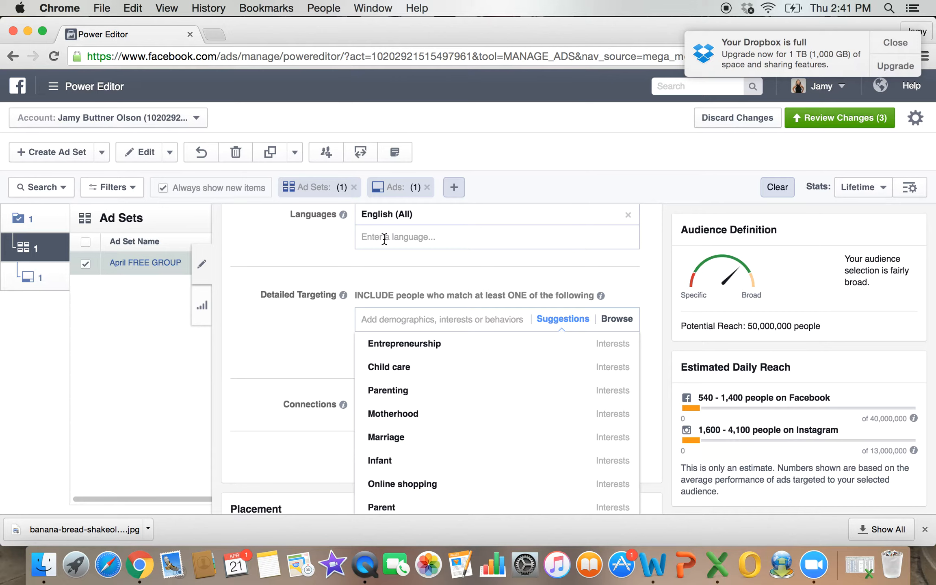
mouse_move(395, 345)
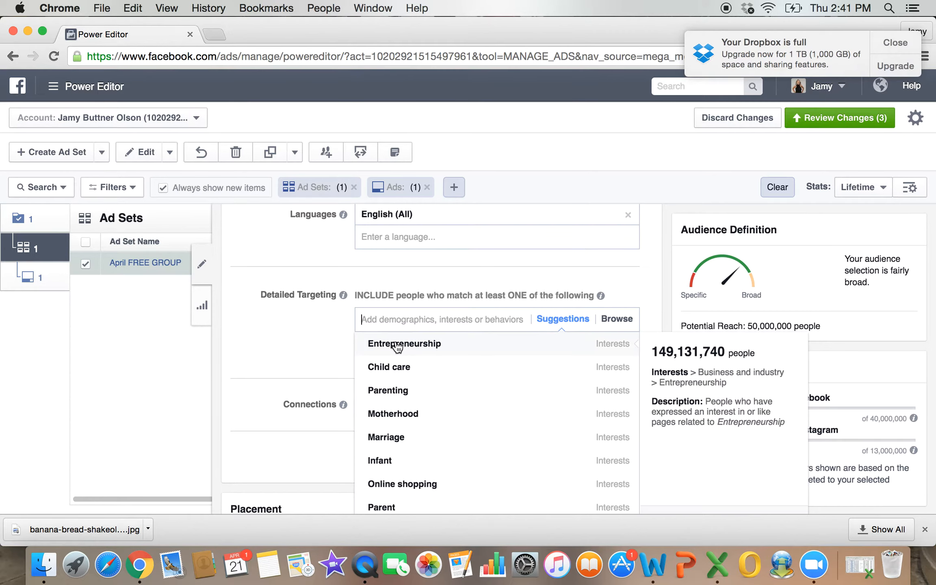
click(311, 342)
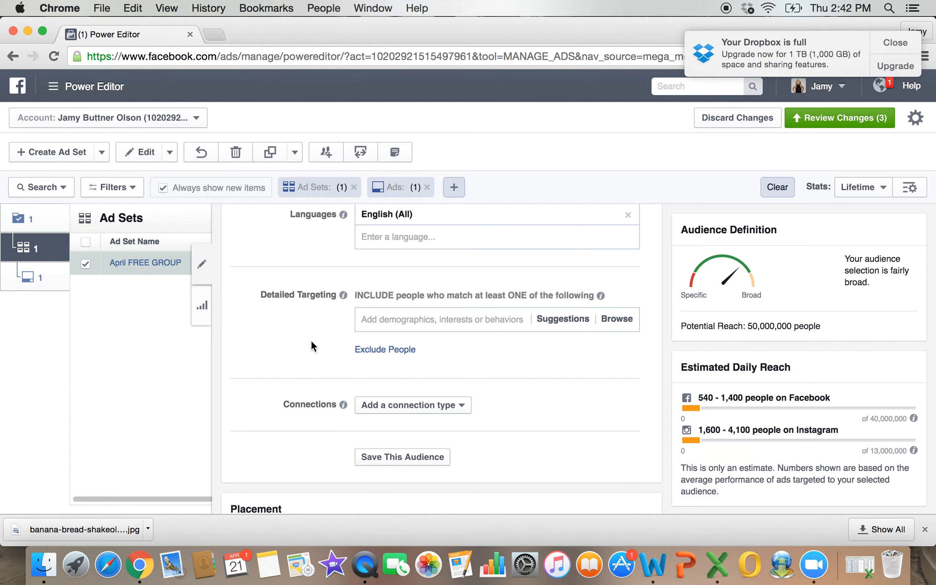
Search the detailed targeting options for "motivated" and look through the matching interests
click(407, 320)
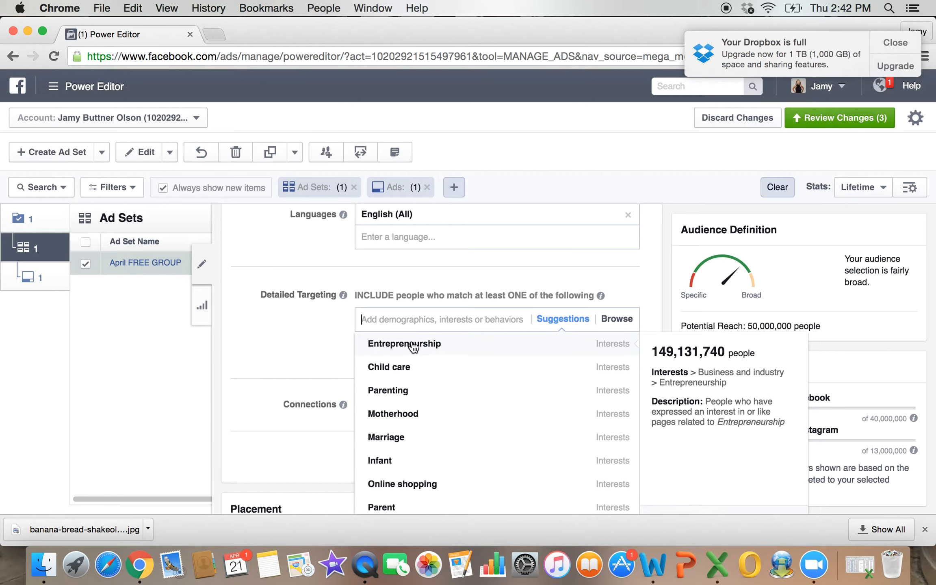
scroll(412, 346, down, 5)
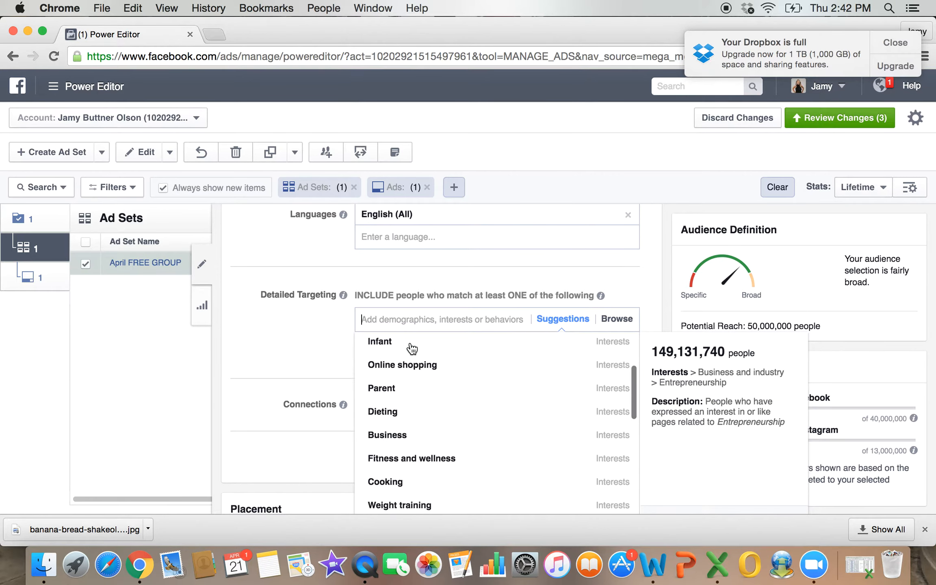
scroll(412, 346, up, 3)
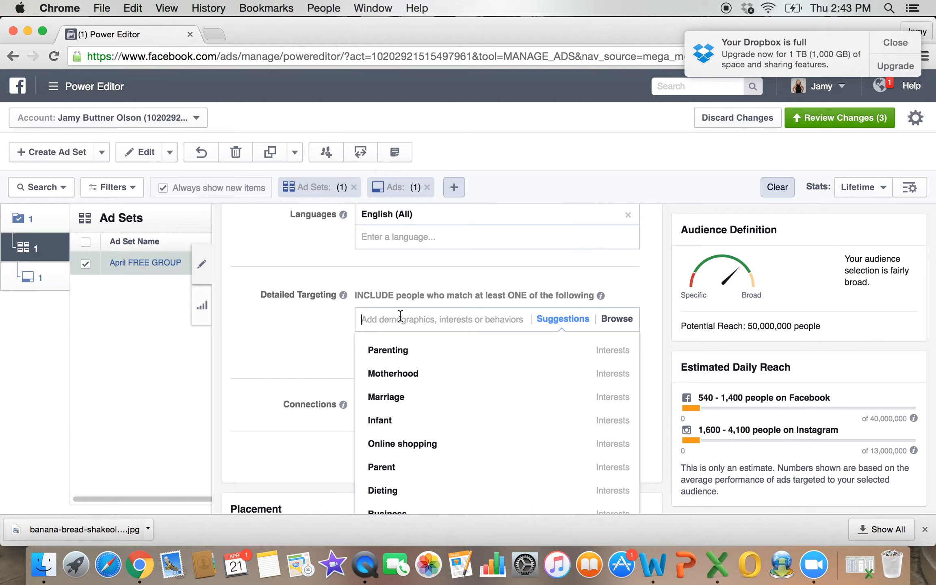
text(motivated)
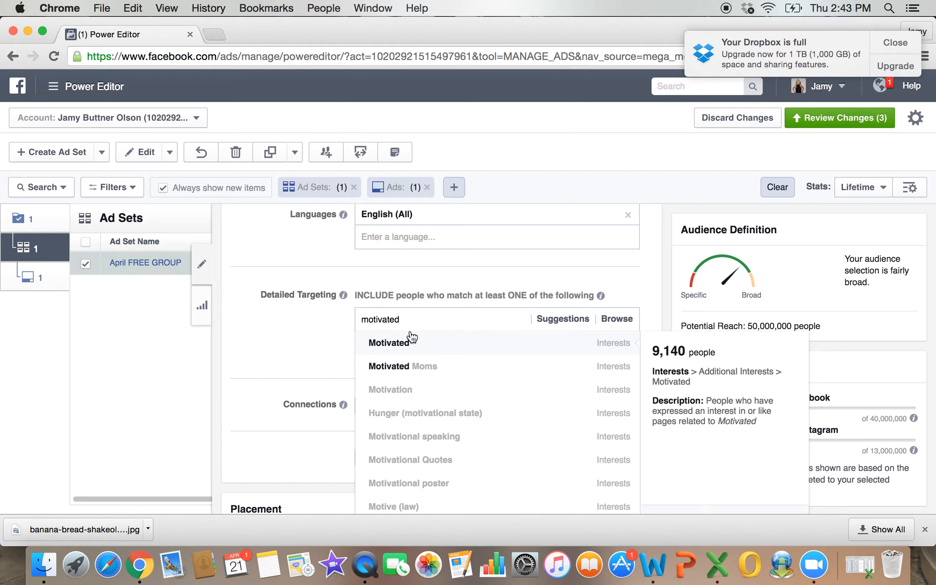
scroll(416, 414, down, 8)
scroll(497, 379, down, 2)
scroll(516, 408, up, 5)
scroll(519, 404, down, 6)
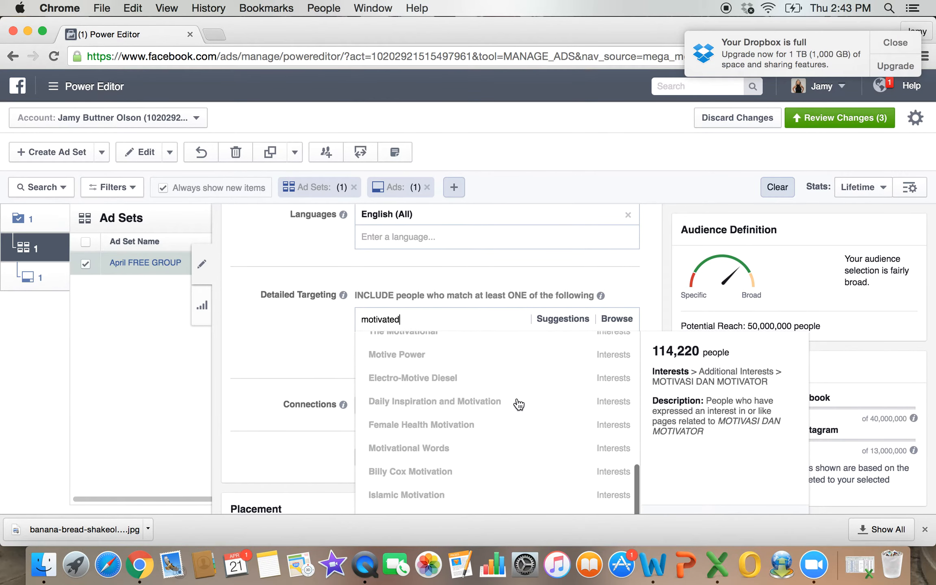
scroll(518, 405, down, 10)
scroll(519, 404, up, 15)
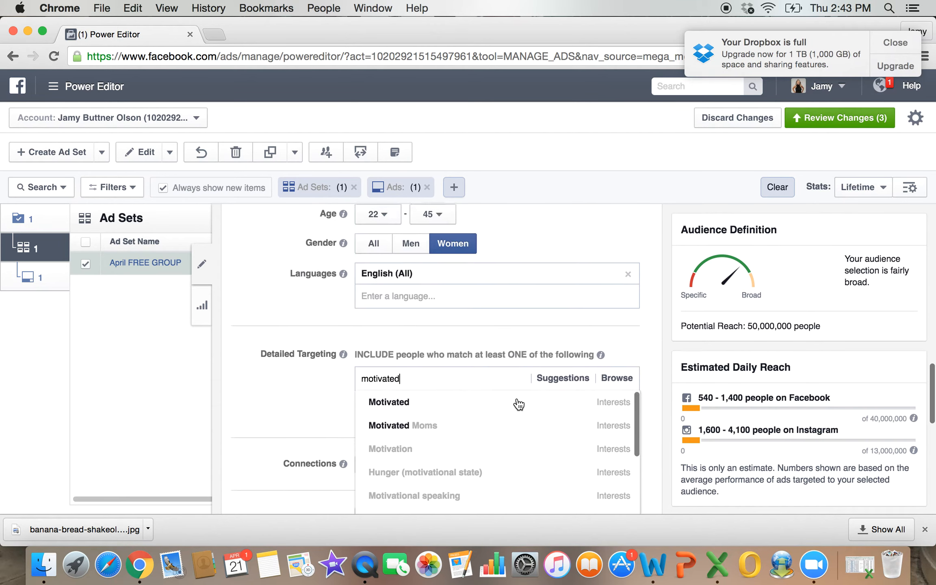
scroll(519, 404, up, 1)
Replace the targeting search with "soccer" and add the Soccer moms demographic to the detailed targeting
key(BackSpace)
key(BackSpace)
key(BackSpace)
key(BackSpace)
key(BackSpace)
key(BackSpace)
key(BackSpace)
key(BackSpace)
key(BackSpace)
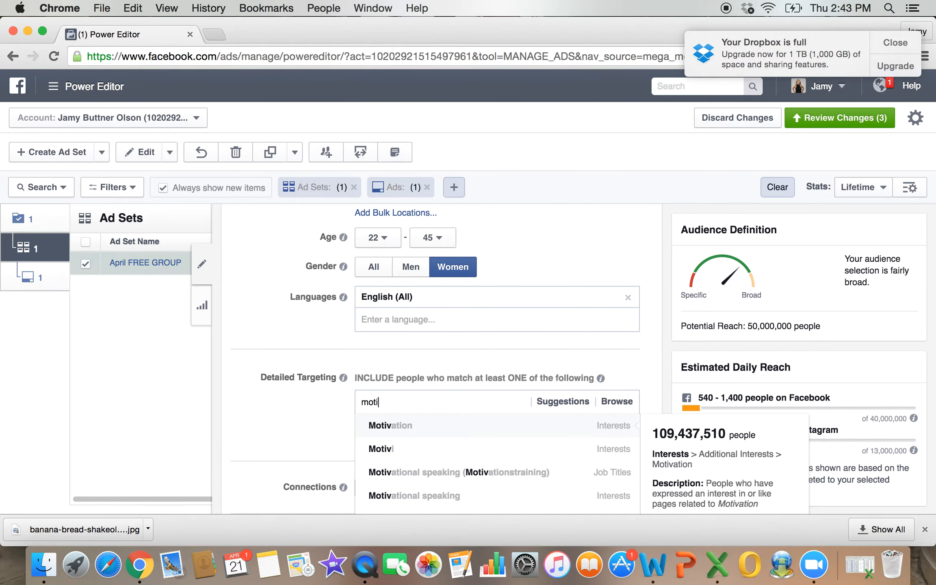
text(soccer)
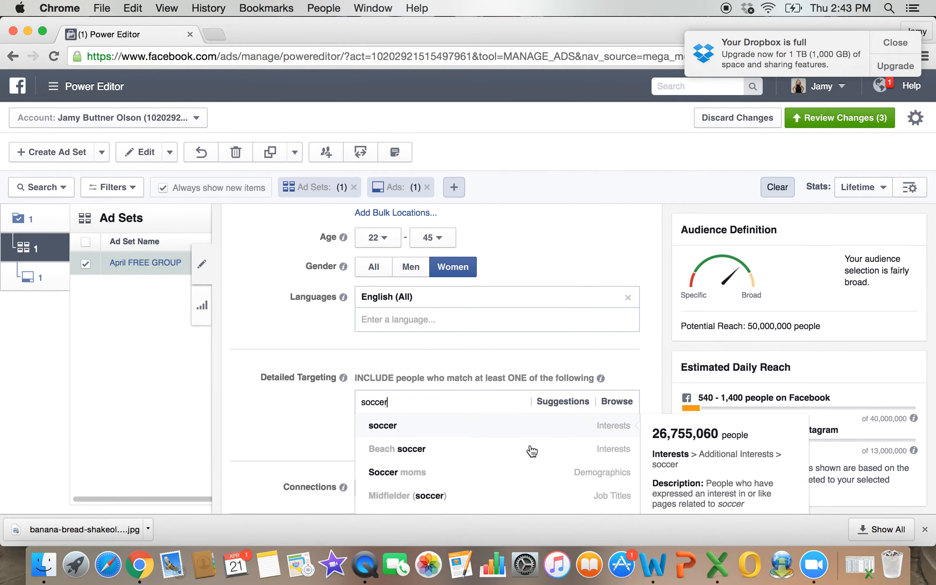
click(597, 479)
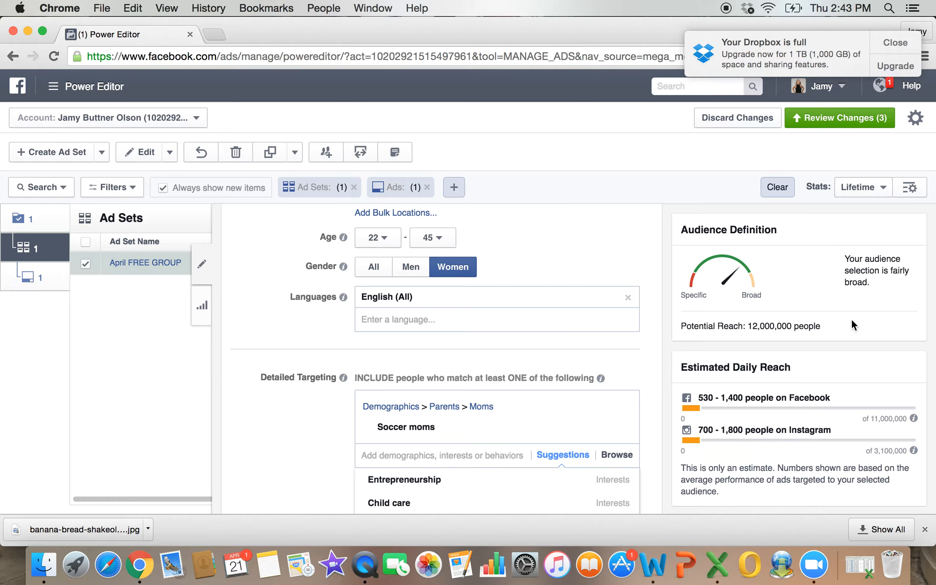
Add the suggested interests Marriage, Romance (love), Child care, and Family and relationships to the detailed targeting
scroll(539, 383, down, 1)
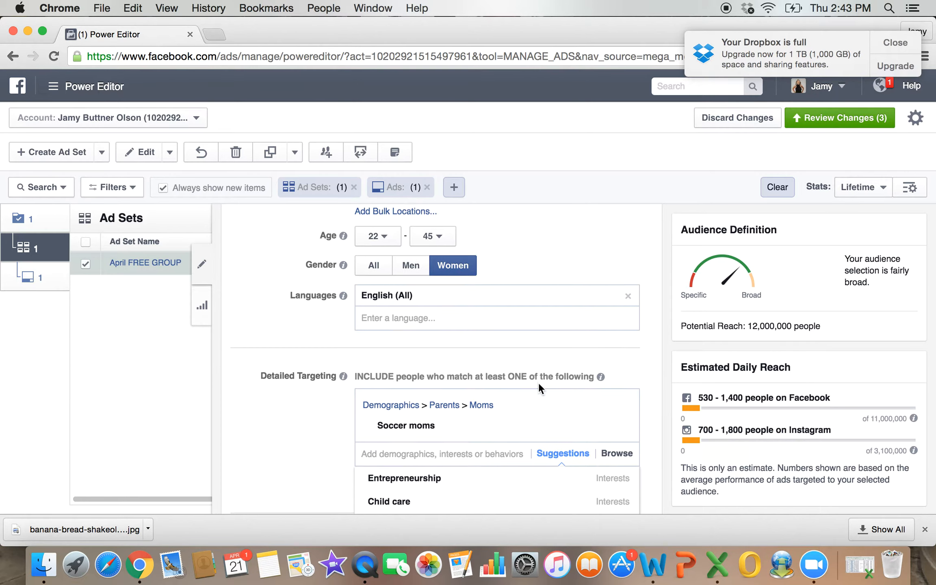
scroll(538, 382, down, 3)
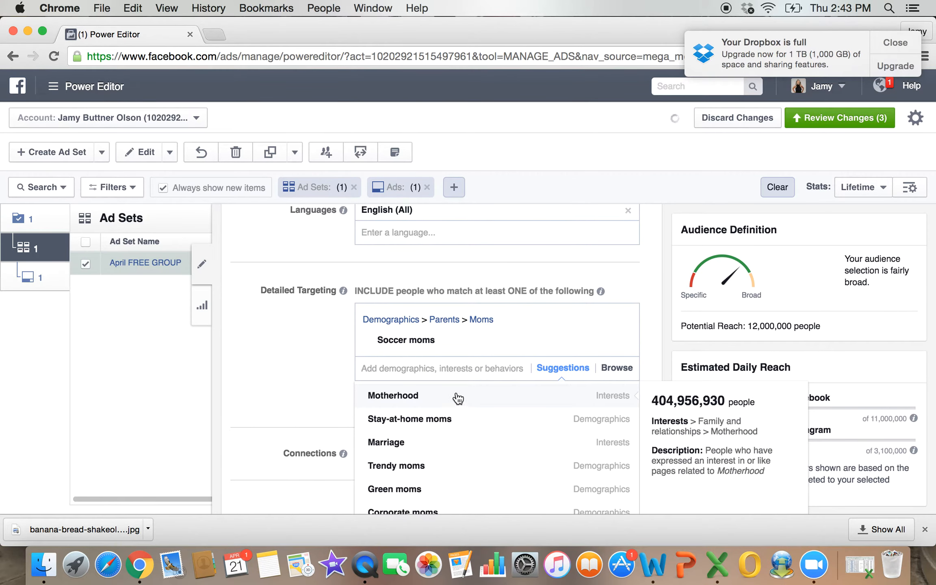
click(456, 450)
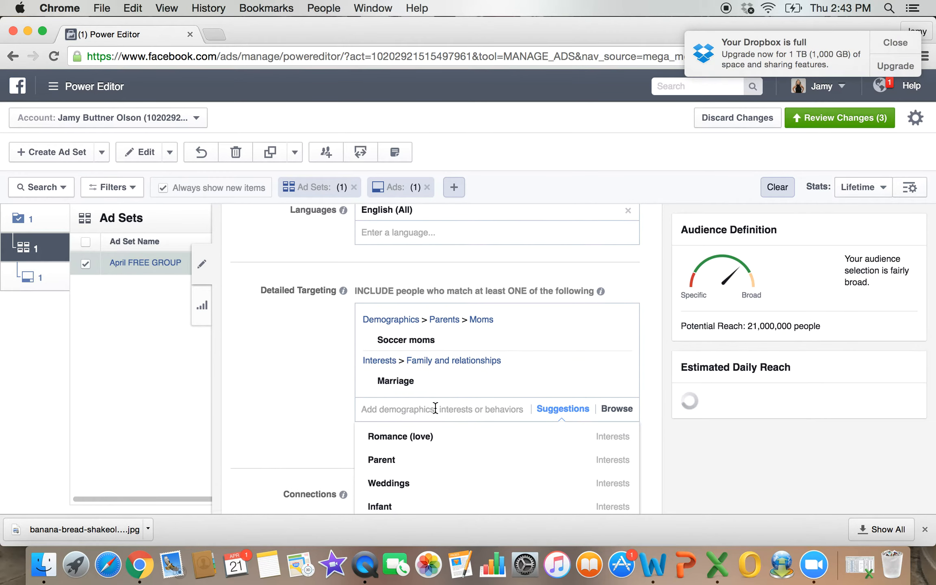
click(437, 438)
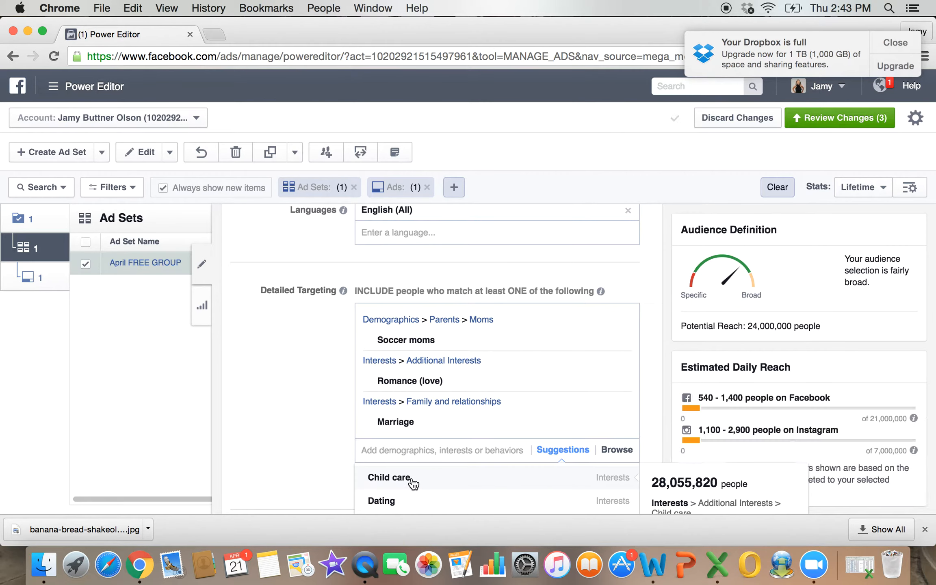
click(413, 484)
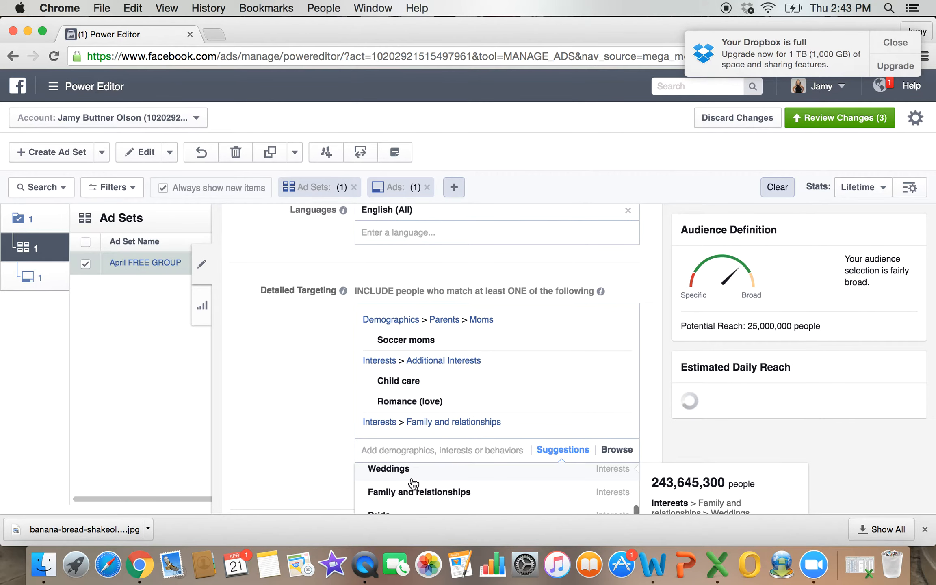
scroll(413, 483, down, 3)
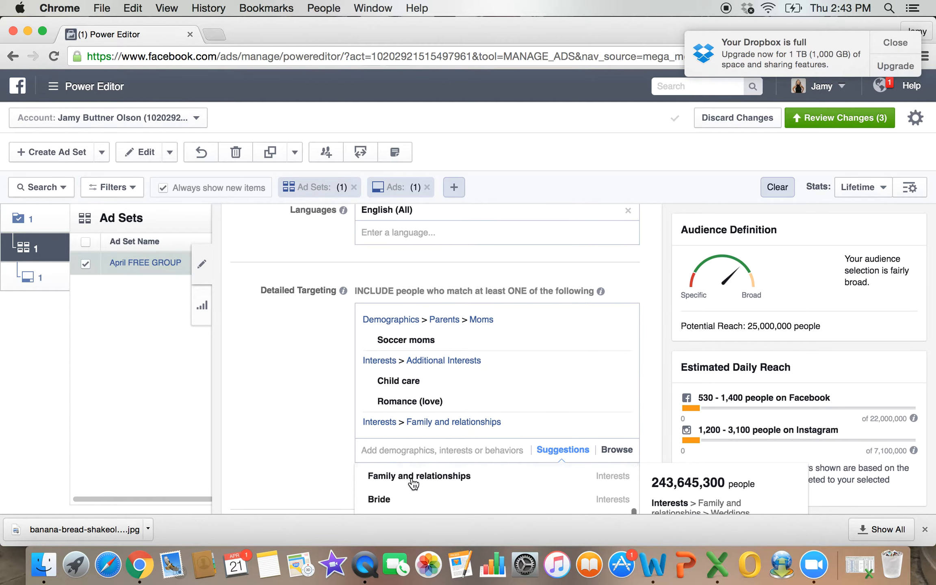
scroll(413, 483, up, 2)
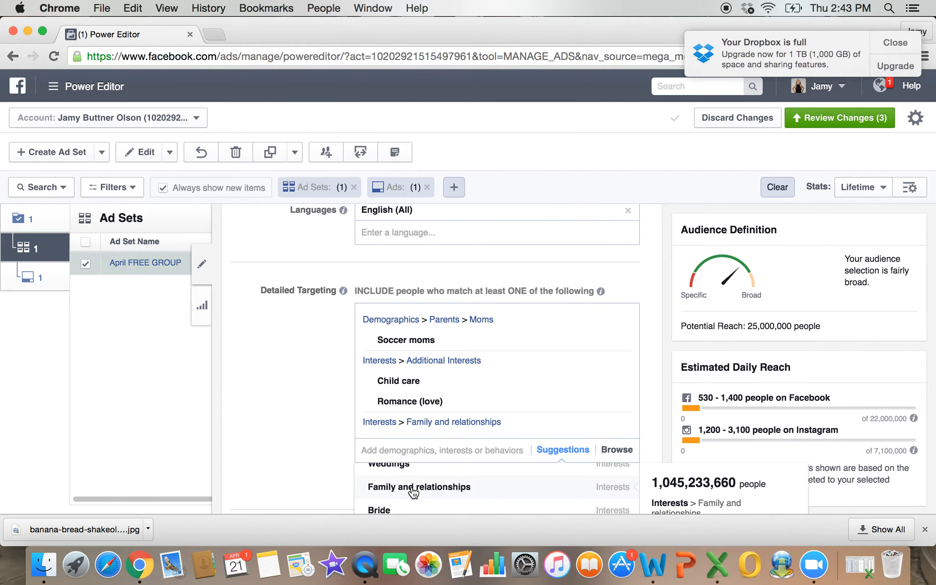
click(413, 488)
Search the detailed targeting for "wine" and add the Wine behavior
scroll(287, 457, down, 3)
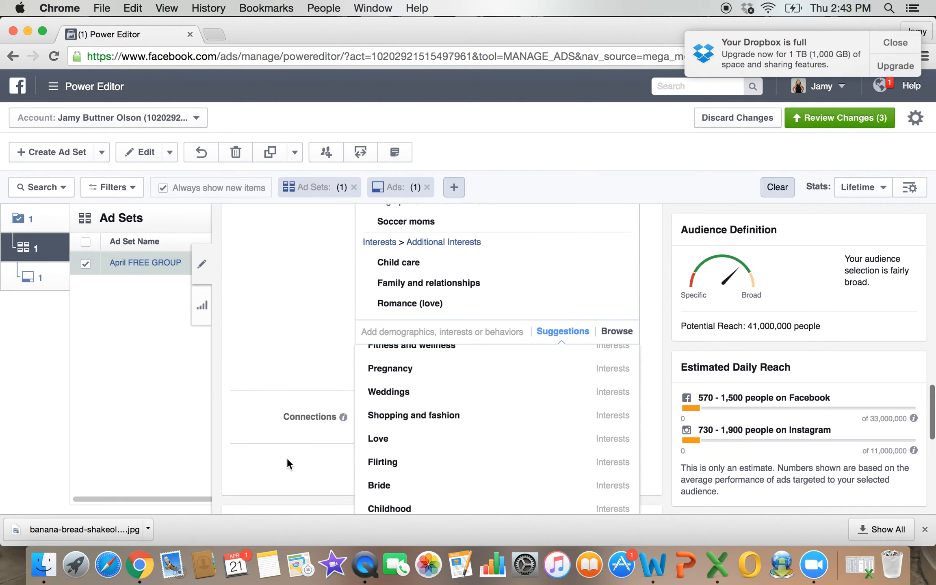
click(384, 329)
text(wine)
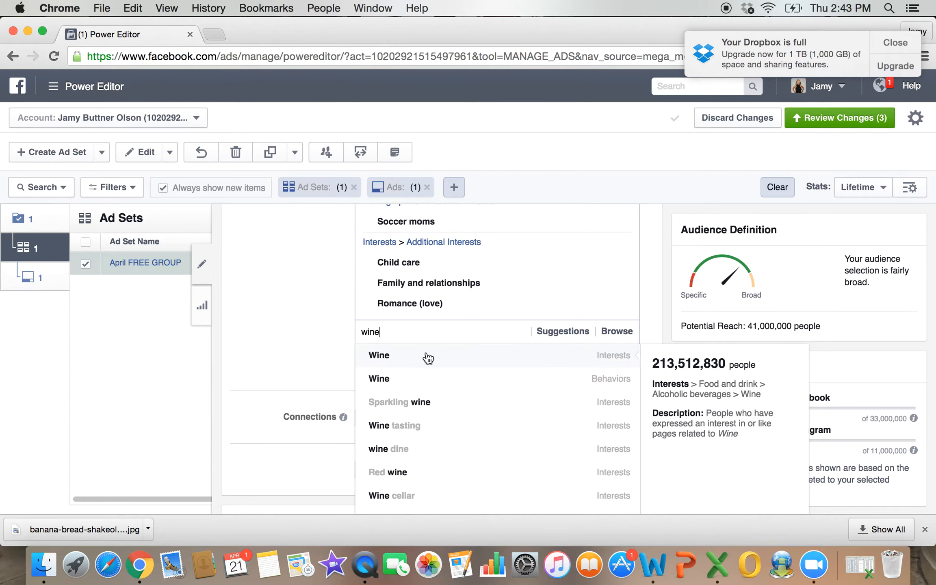
click(425, 381)
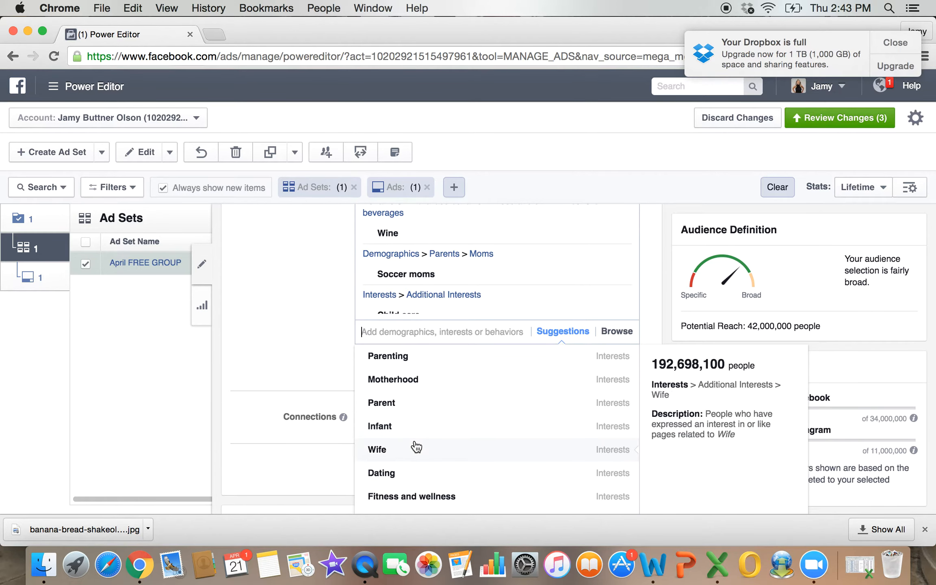
Look over the remaining targeting suggestions and the criteria already included in the audience
scroll(435, 383, down, 3)
scroll(435, 382, down, 10)
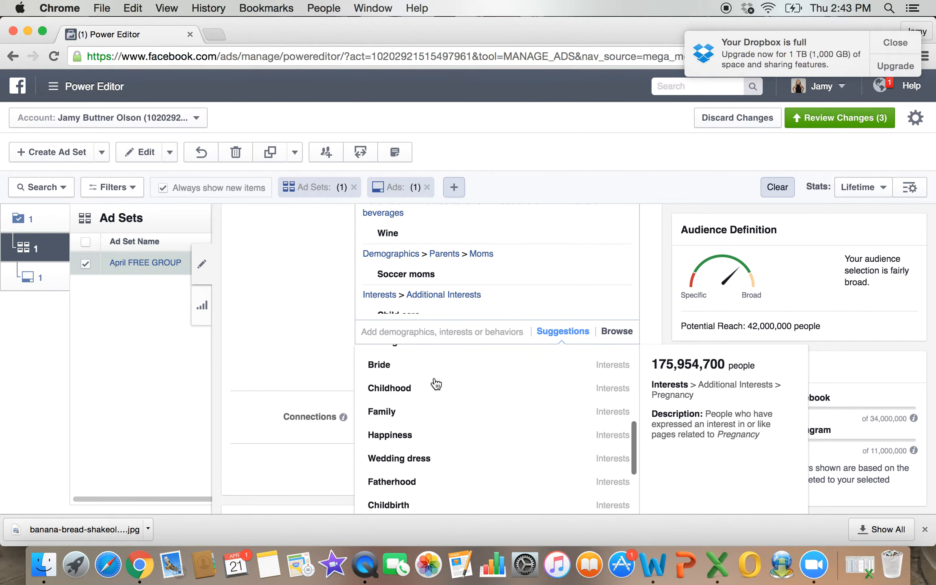
scroll(434, 382, up, 10)
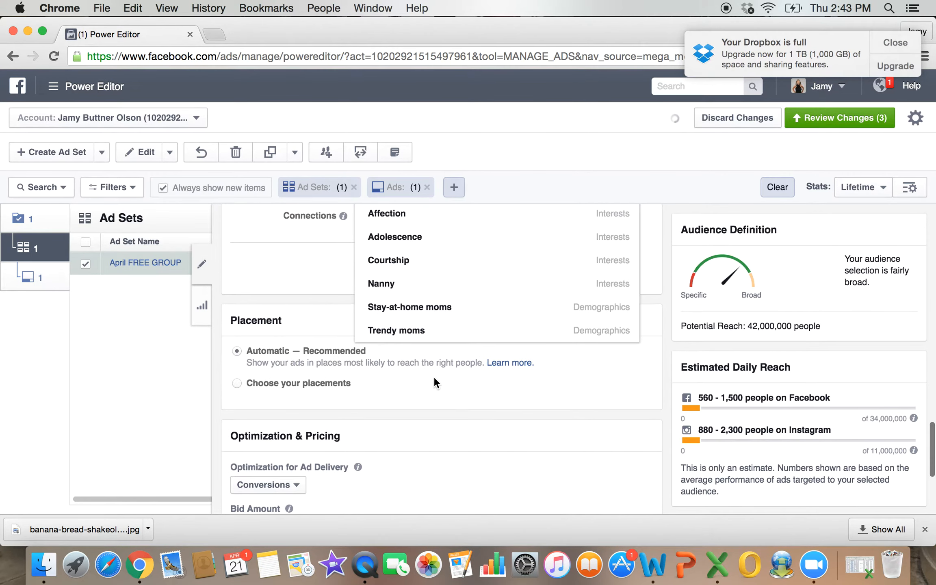
scroll(433, 376, up, 3)
scroll(433, 376, down, 3)
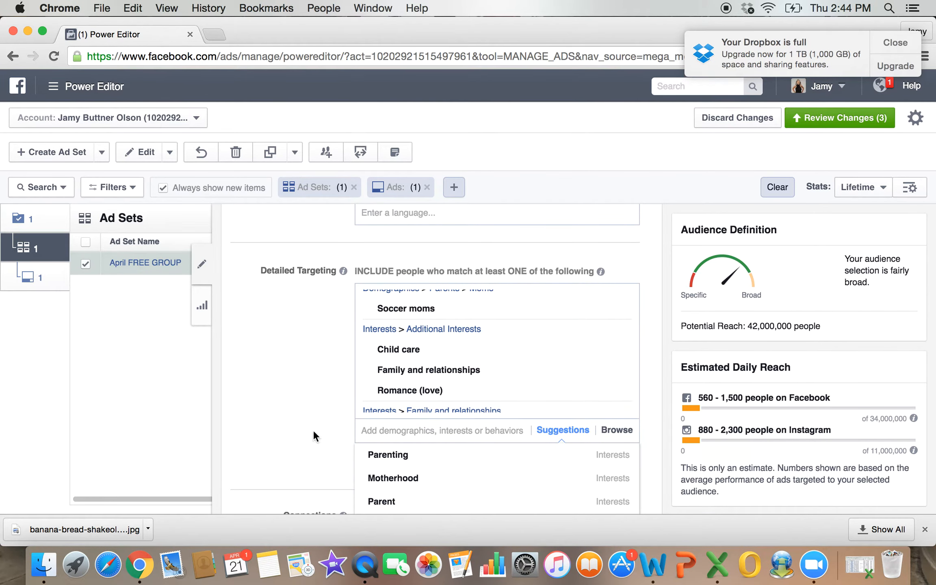
click(272, 438)
scroll(271, 438, down, 3)
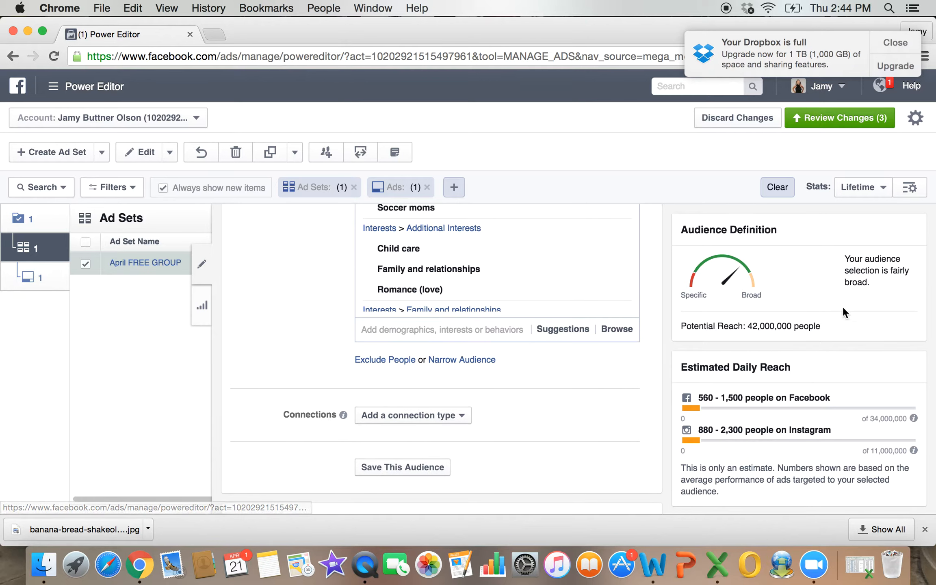
Narrow the audience to people who must also match the Online buyers purchase behavior
click(472, 365)
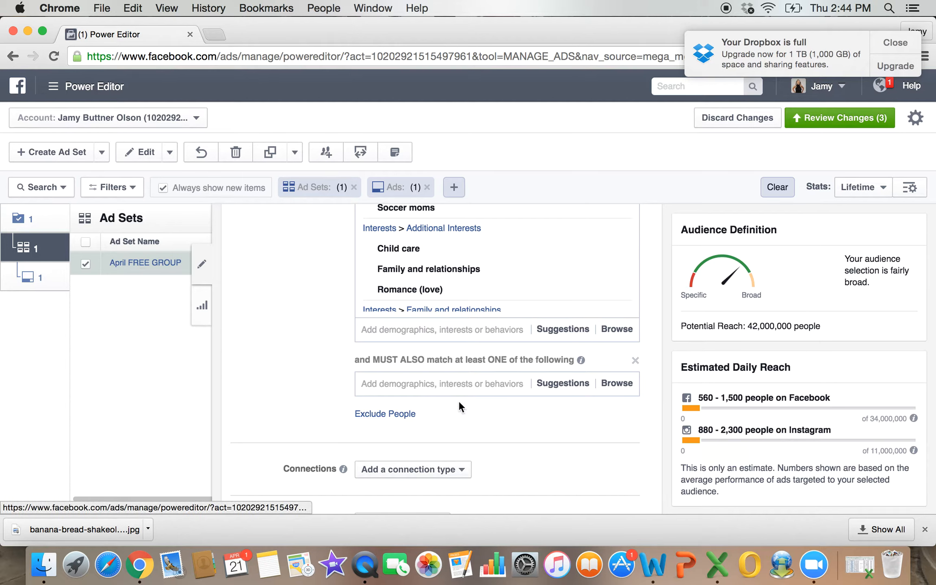
click(635, 360)
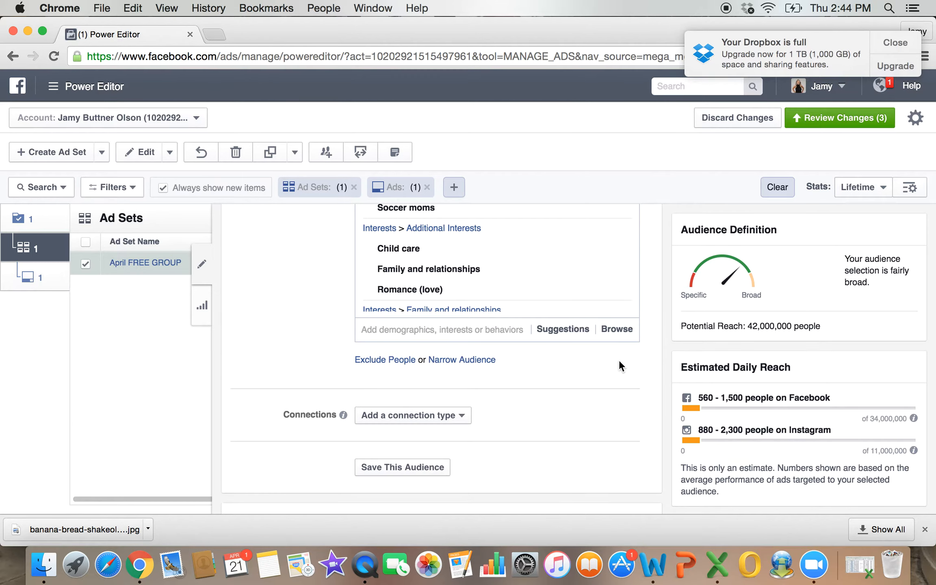
click(459, 360)
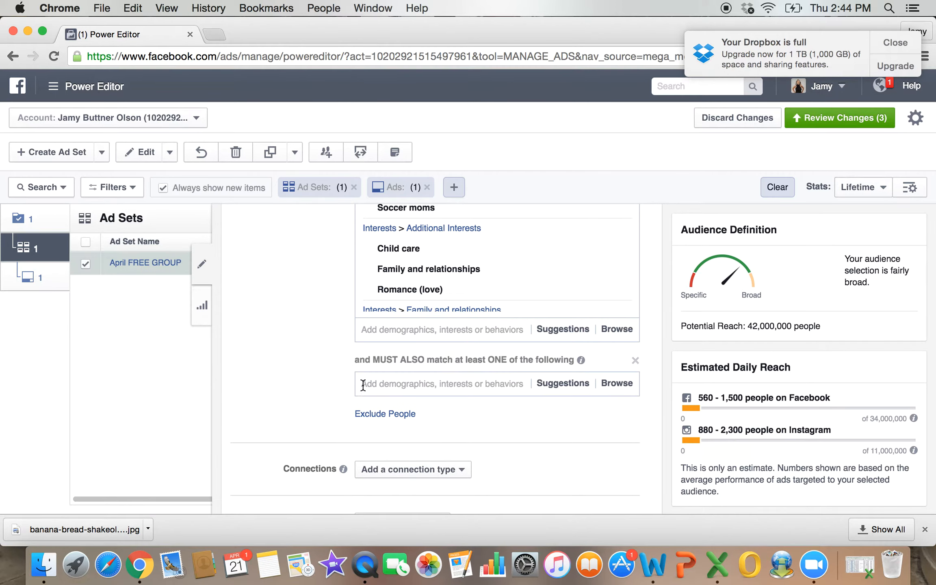
scroll(302, 285, up, 2)
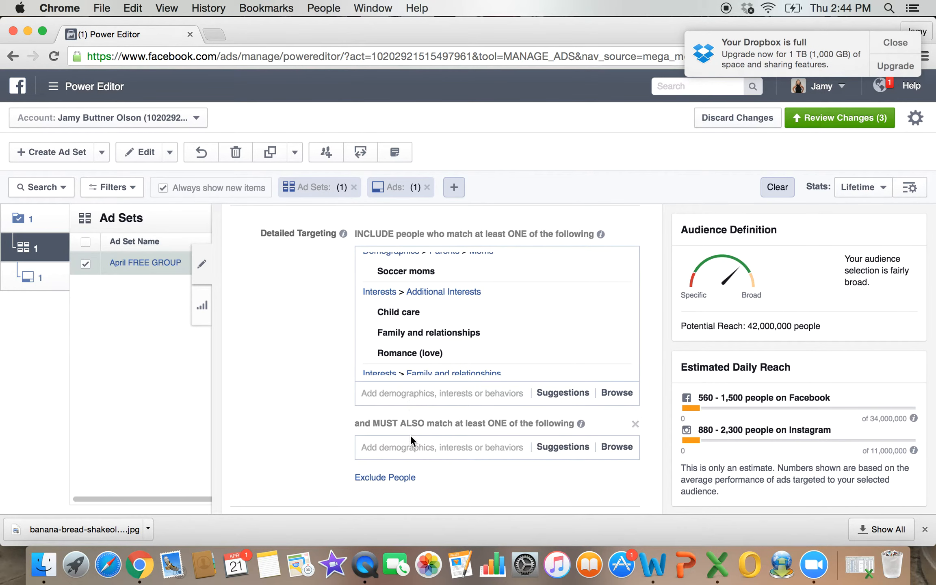
click(407, 447)
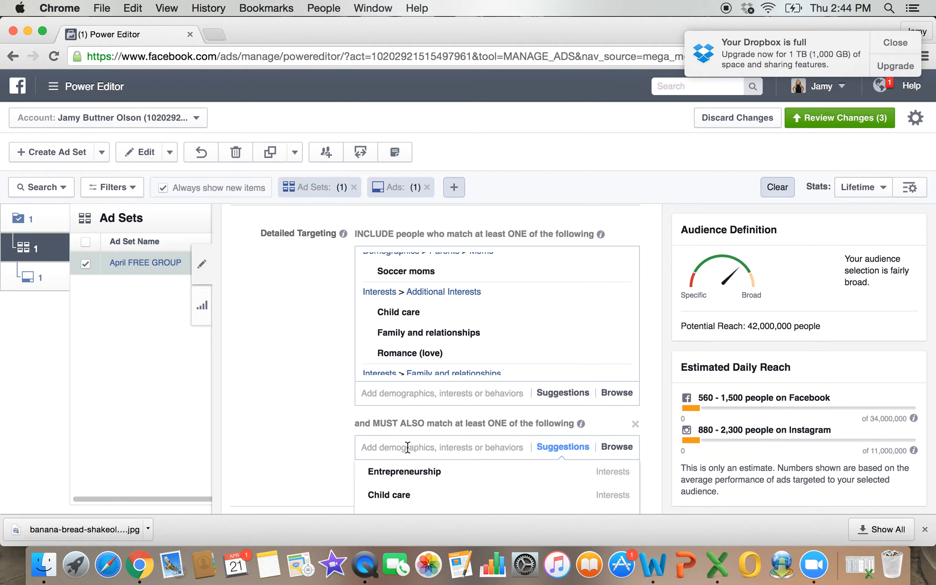
text(online )
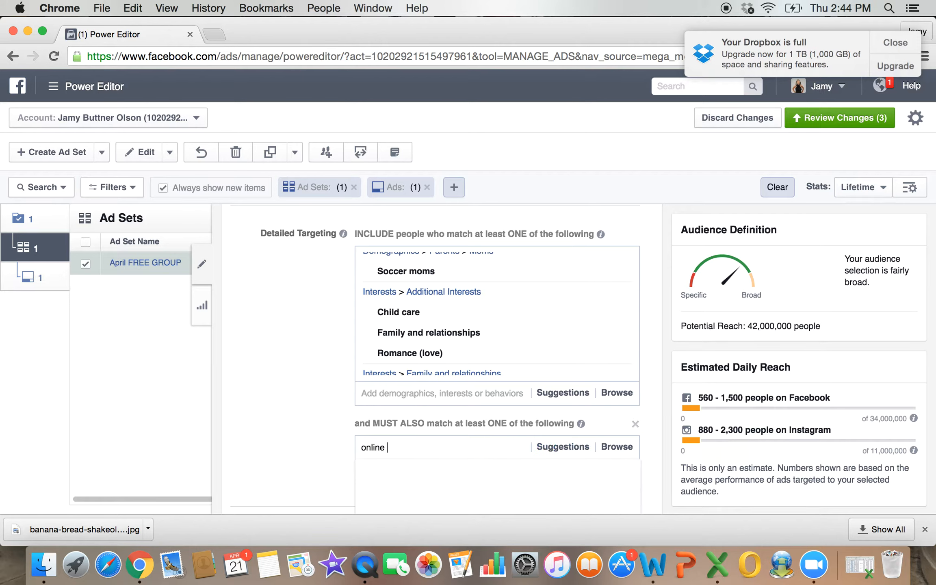
text(buyer)
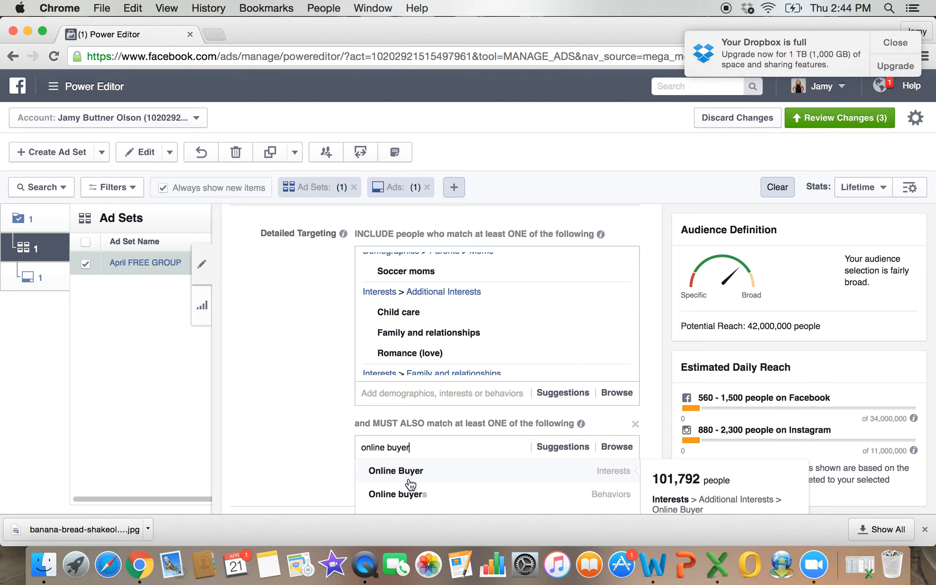
click(412, 495)
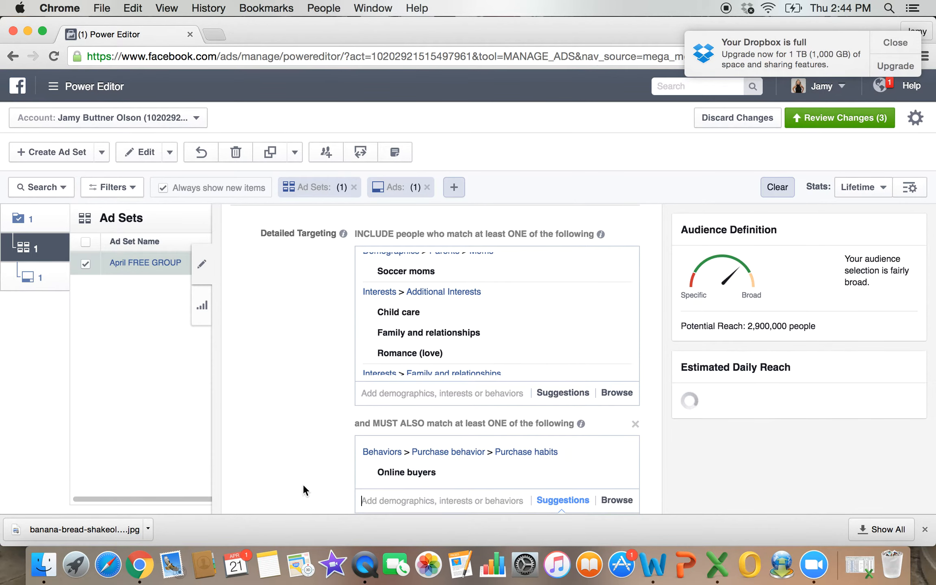
Narrow the audience further to people who must also match the Health & wellness buyers purchase behavior, found by searching "health and welln"
scroll(304, 484, down, 5)
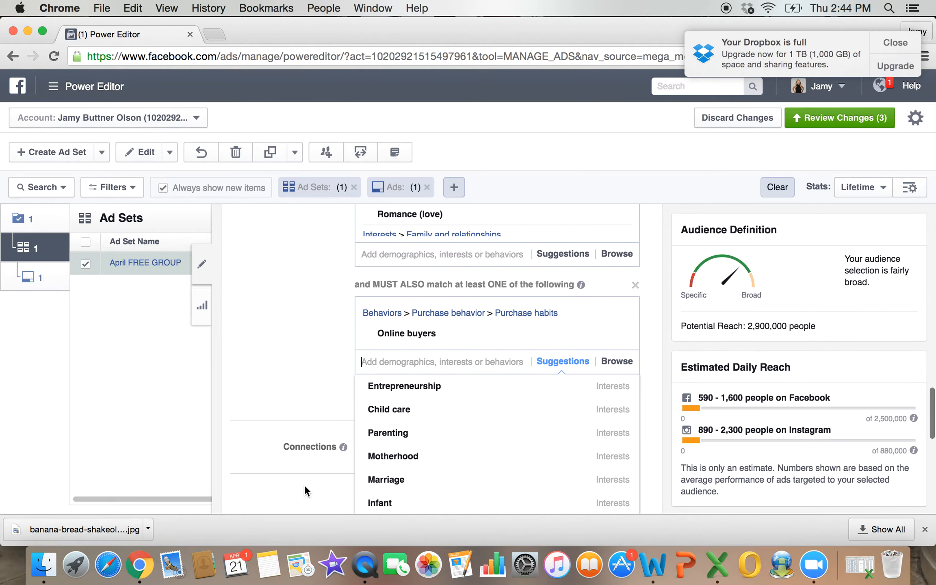
click(320, 377)
click(443, 394)
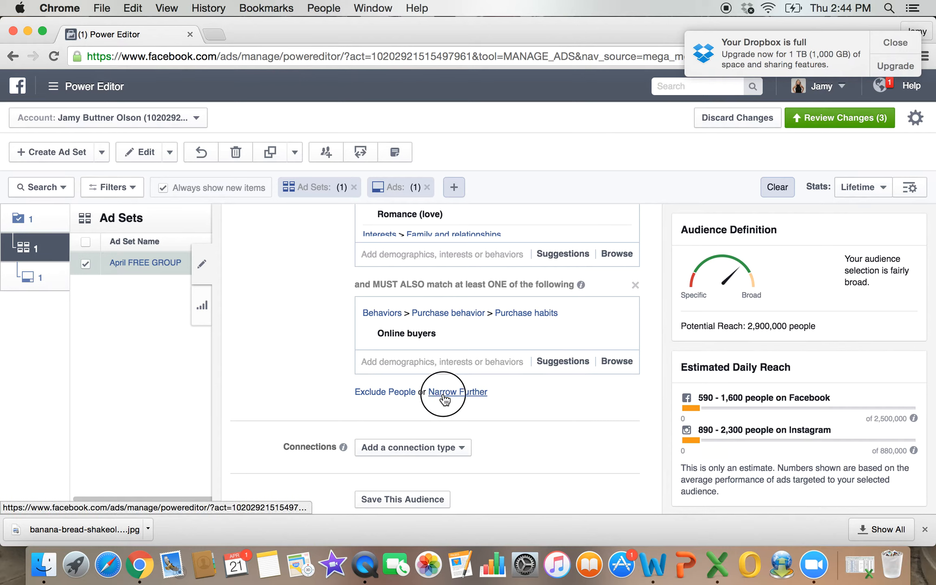
click(414, 416)
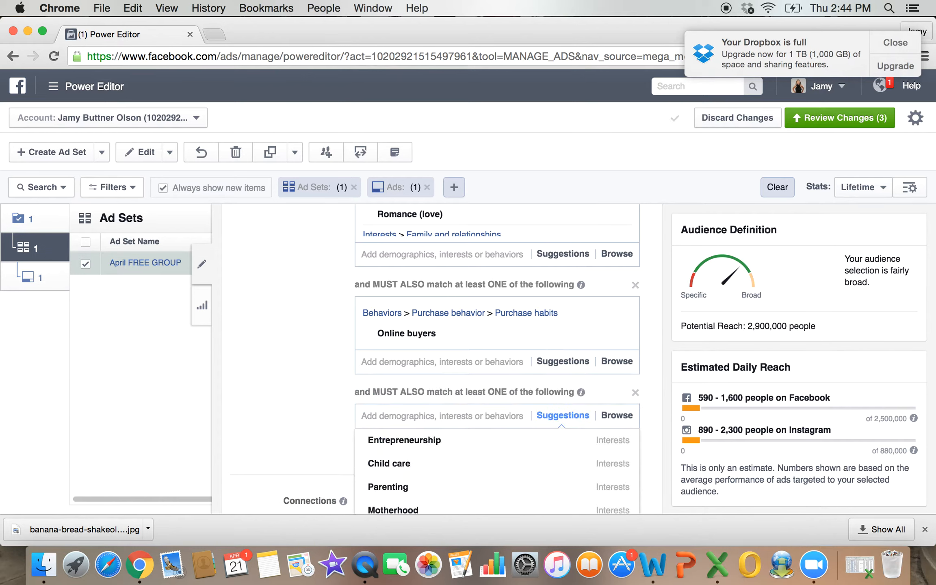
text(health)
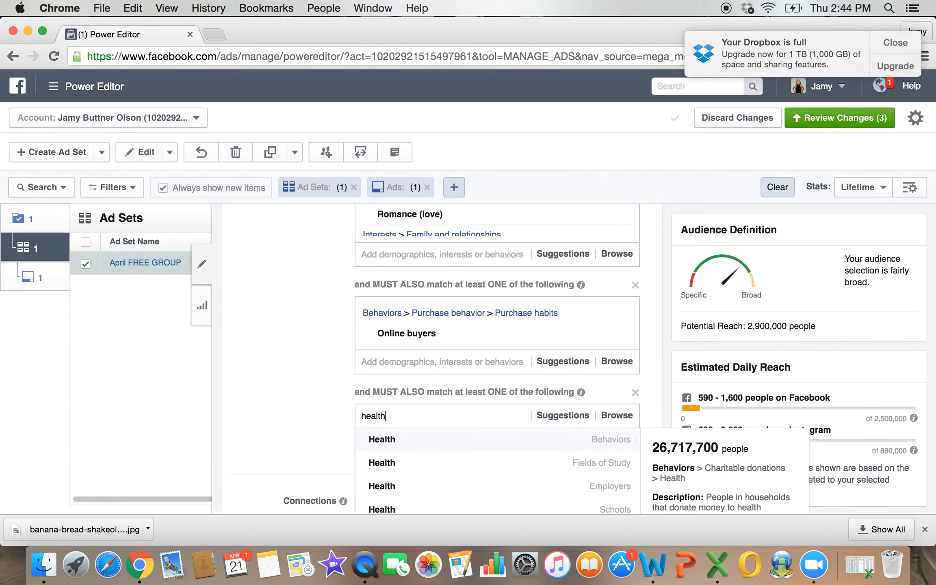
text( and welln)
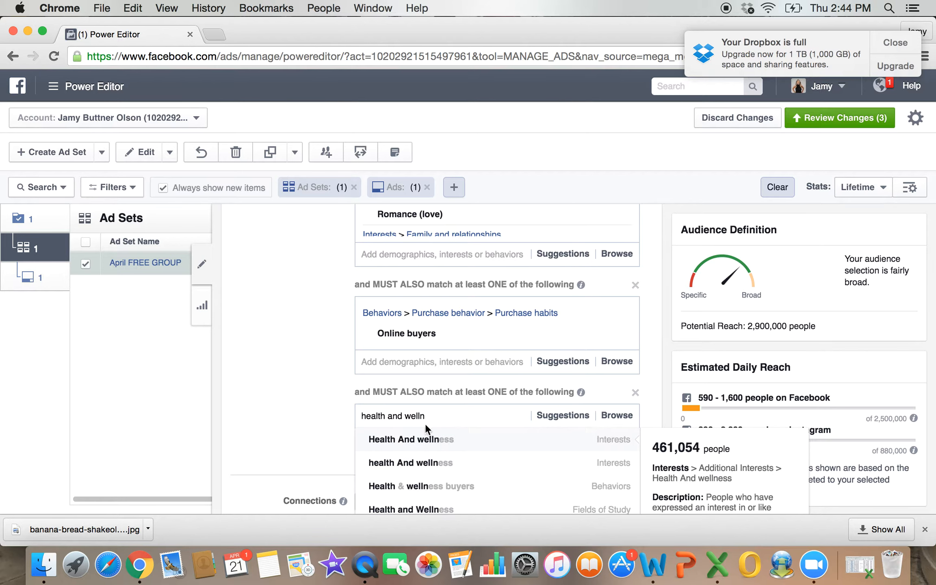
click(450, 487)
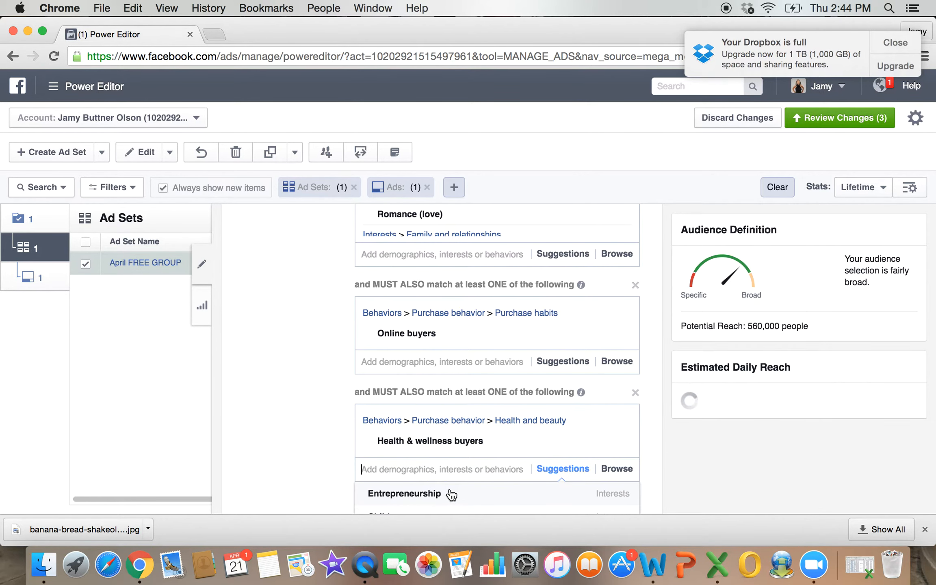
scroll(327, 459, down, 3)
click(324, 362)
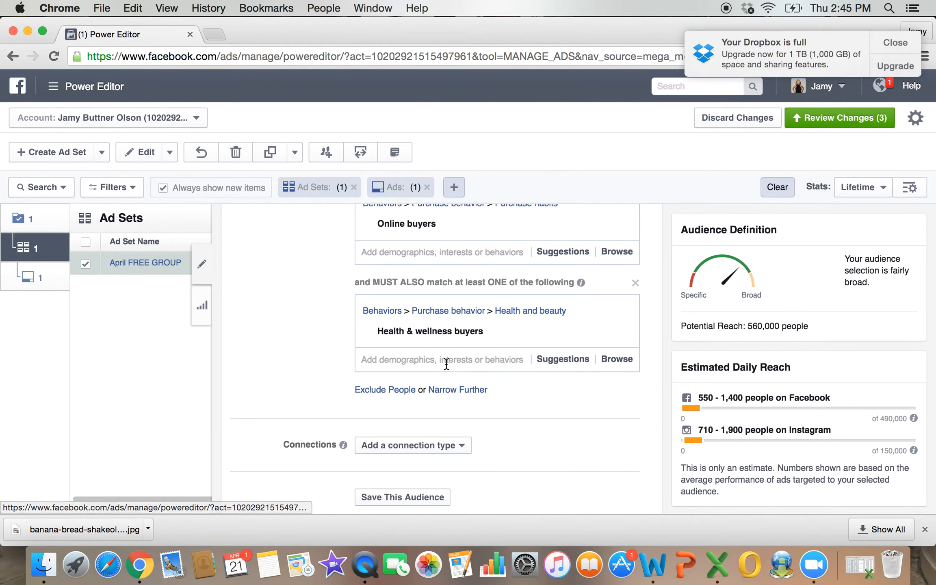
Add another narrowing condition requiring people to also match the suggested Business interest
click(447, 391)
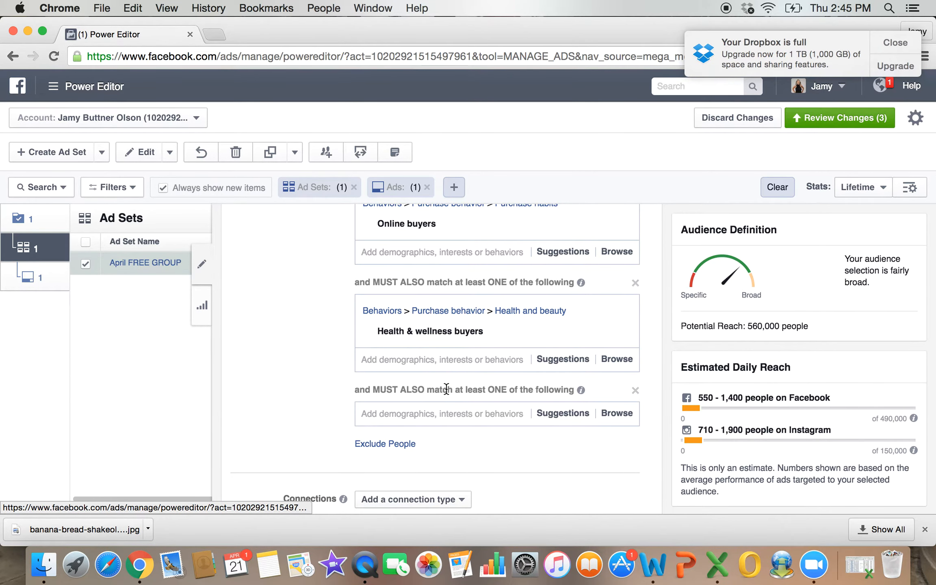
scroll(302, 357, up, 4)
scroll(303, 358, up, 5)
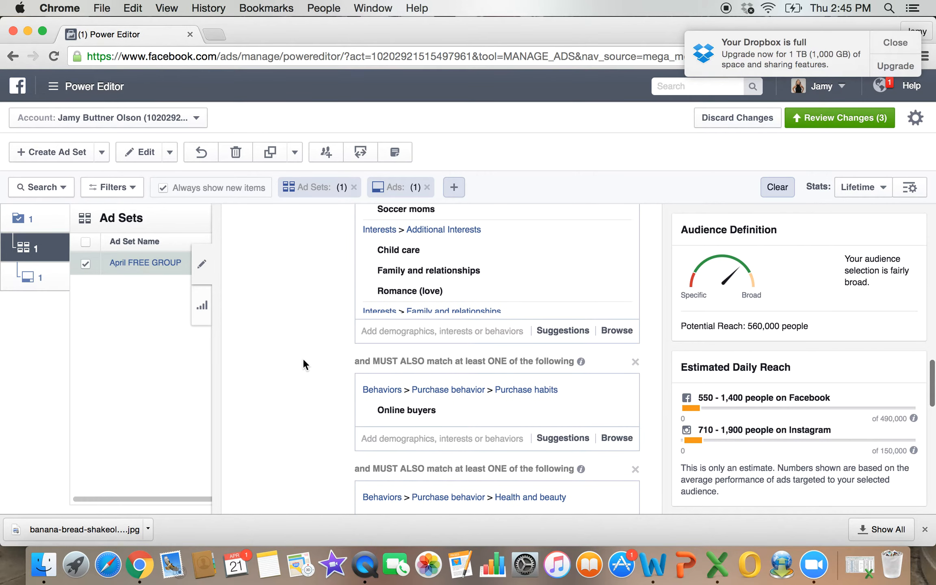
scroll(268, 383, down, 7)
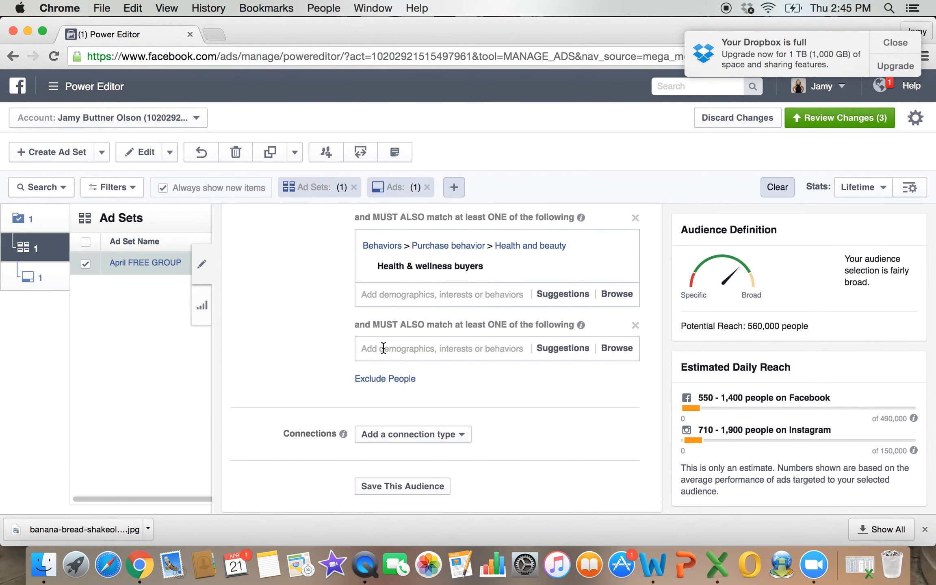
click(383, 348)
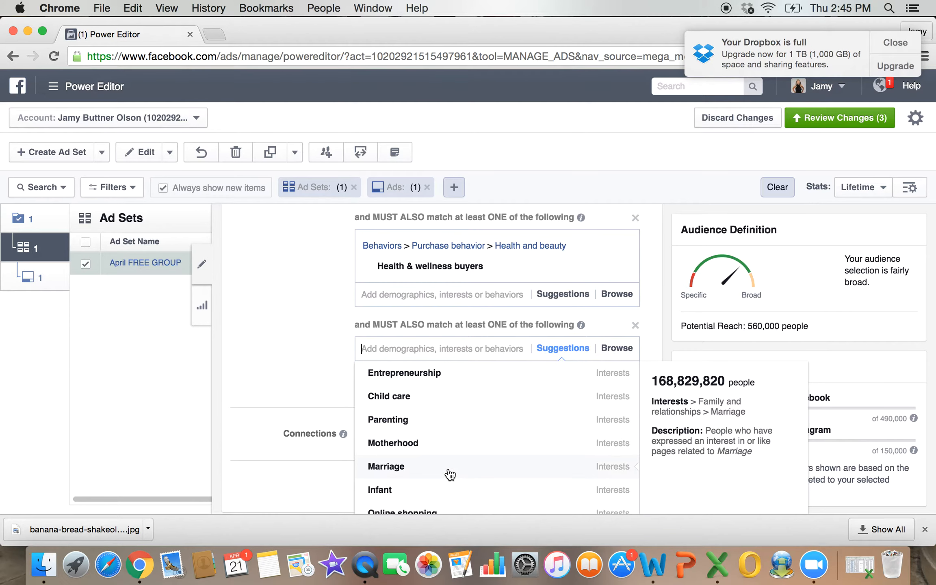
scroll(446, 472, down, 5)
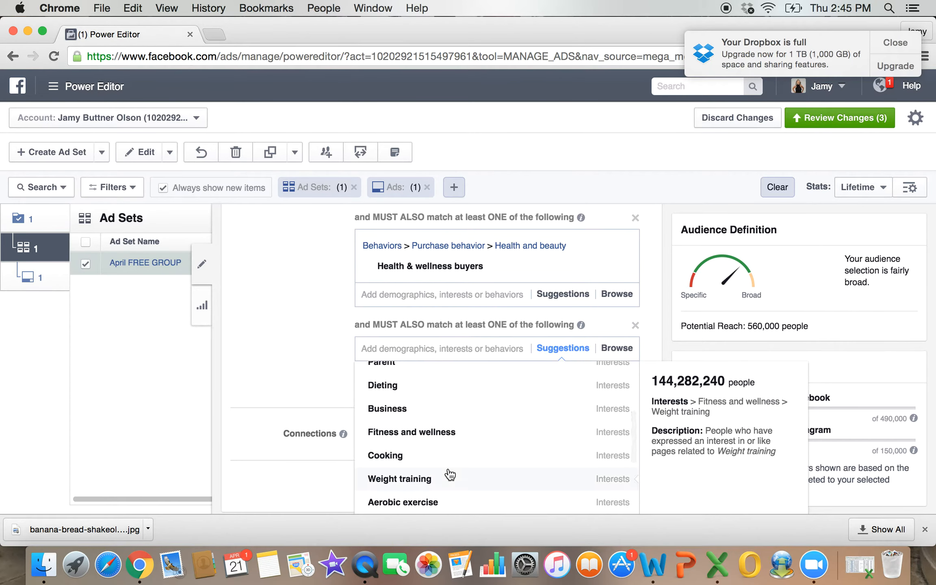
scroll(450, 474, down, 1)
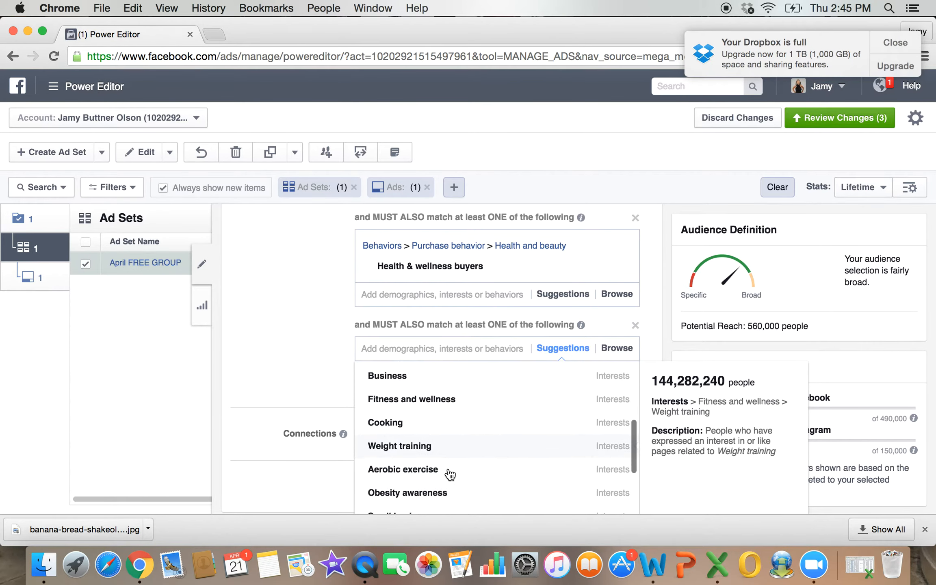
click(426, 376)
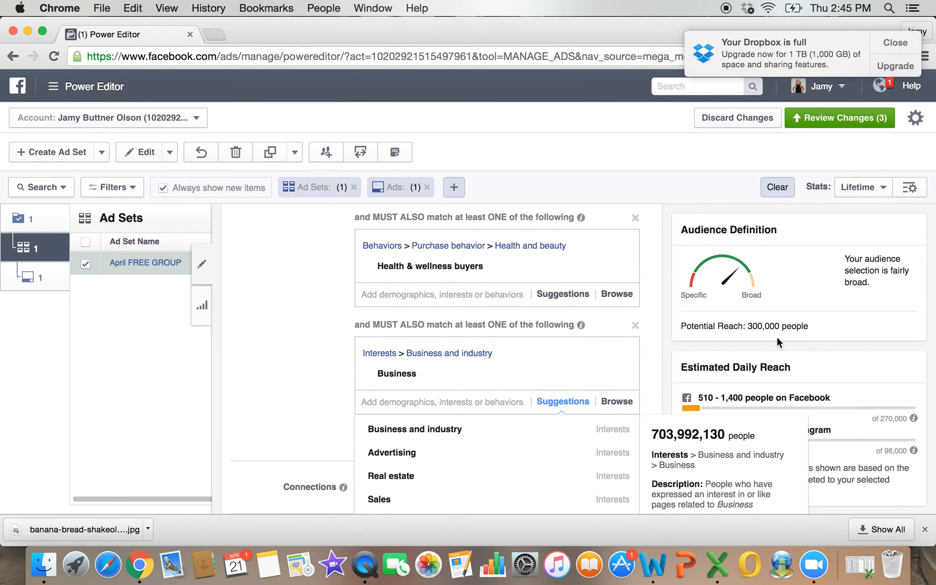
click(325, 379)
Review the targeting criteria and save the audience under the name "Coach Prospect US Market"
scroll(323, 381, down, 2)
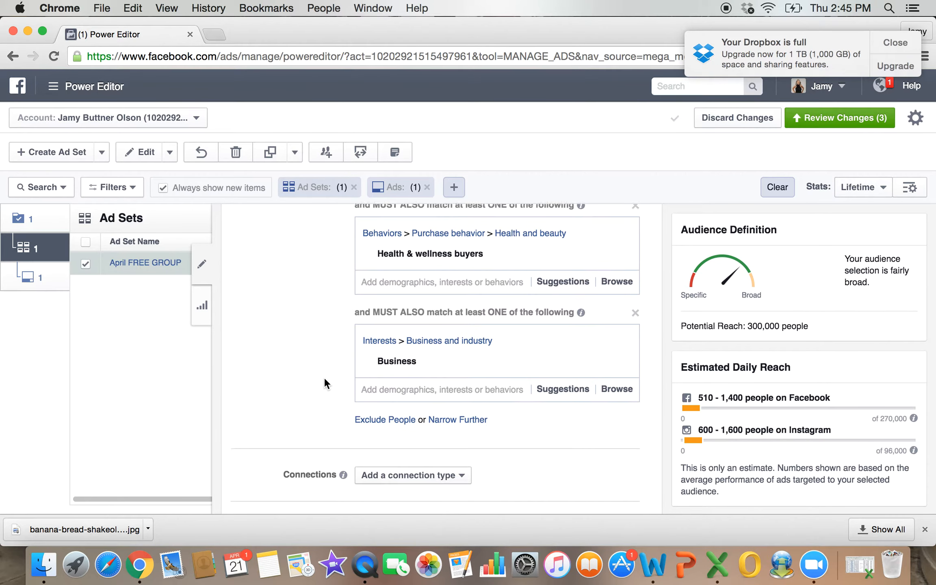
scroll(323, 381, up, 1)
scroll(324, 380, up, 10)
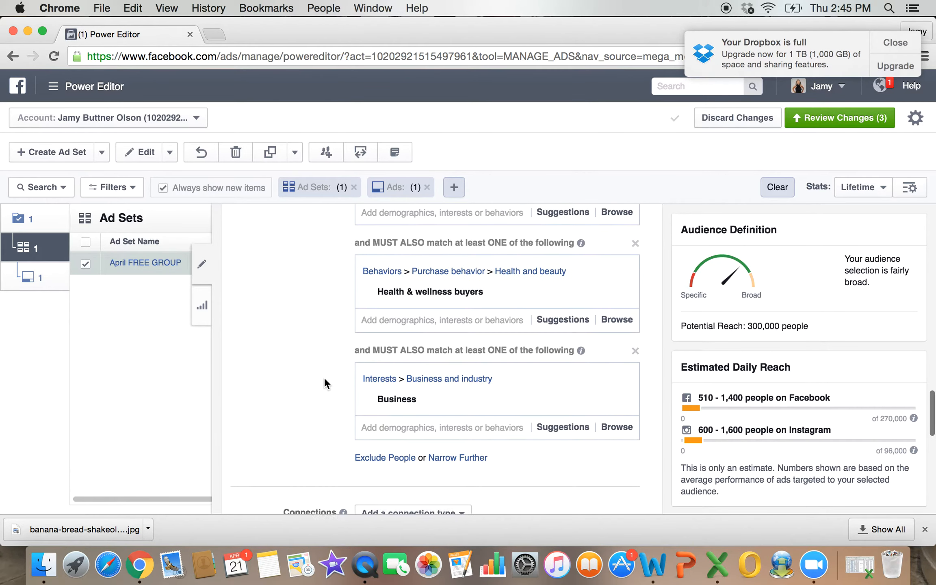
scroll(324, 379, down, 8)
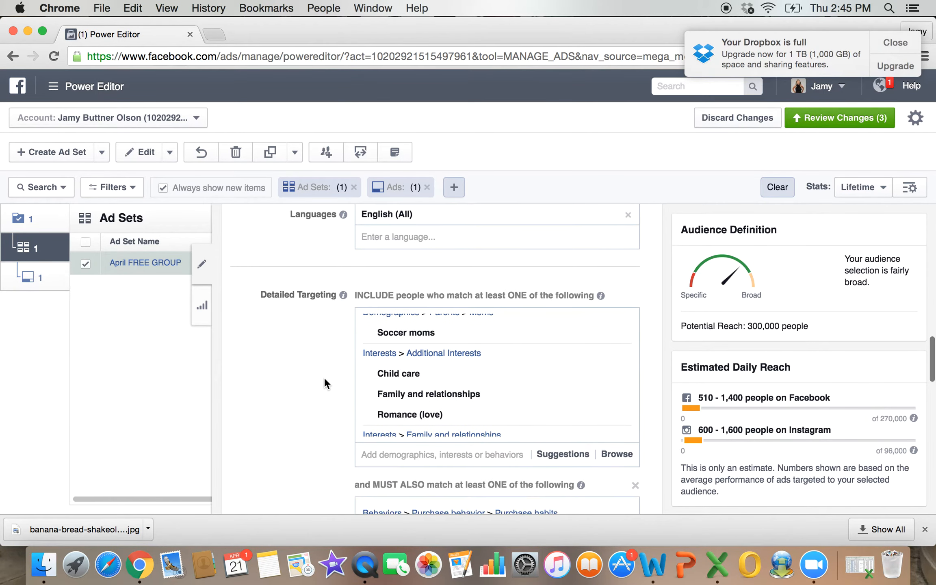
scroll(325, 379, down, 6)
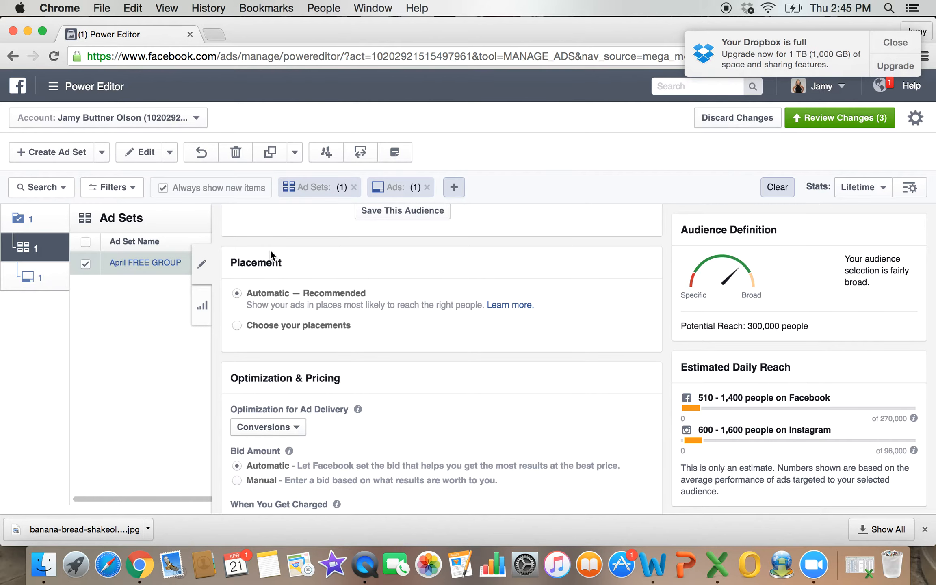
scroll(303, 218, up, 2)
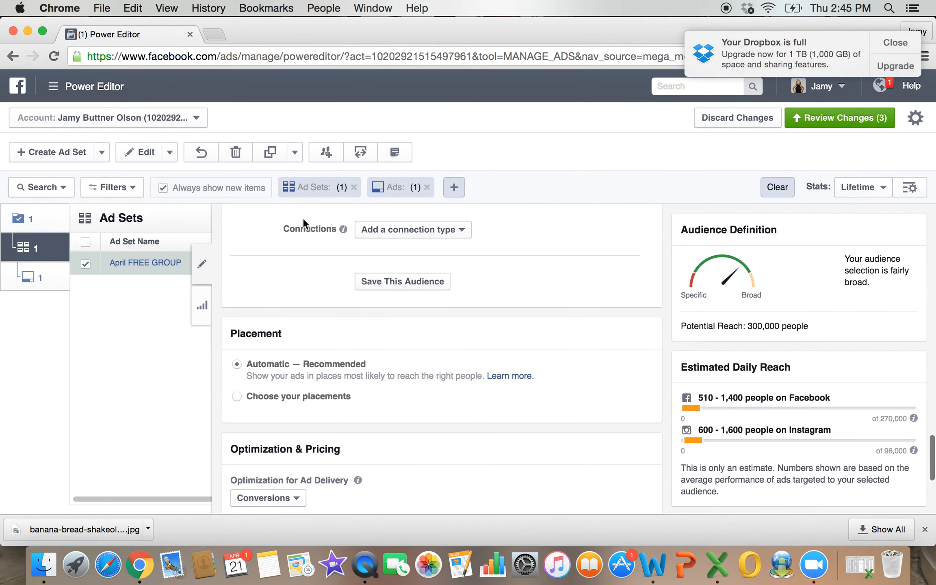
click(396, 283)
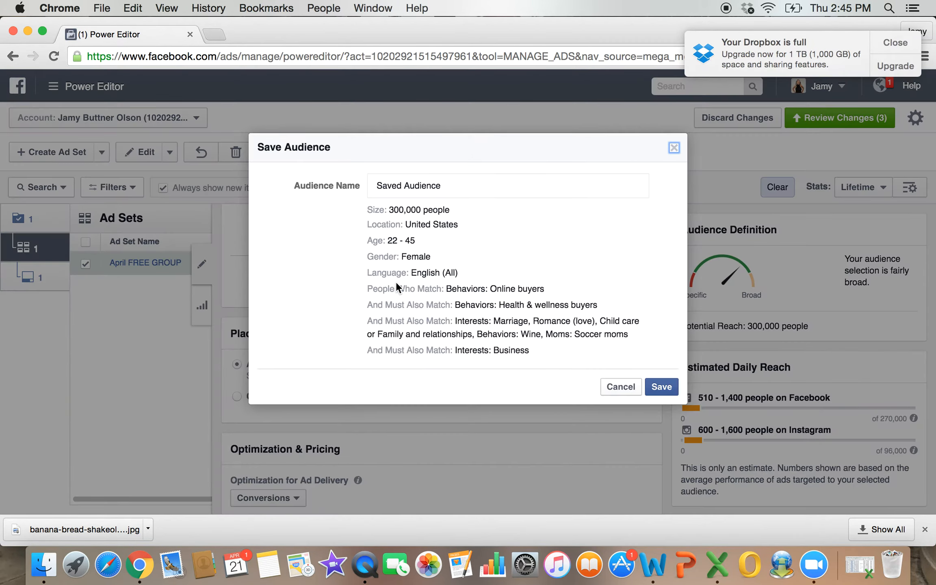
drag(454, 183, 372, 183)
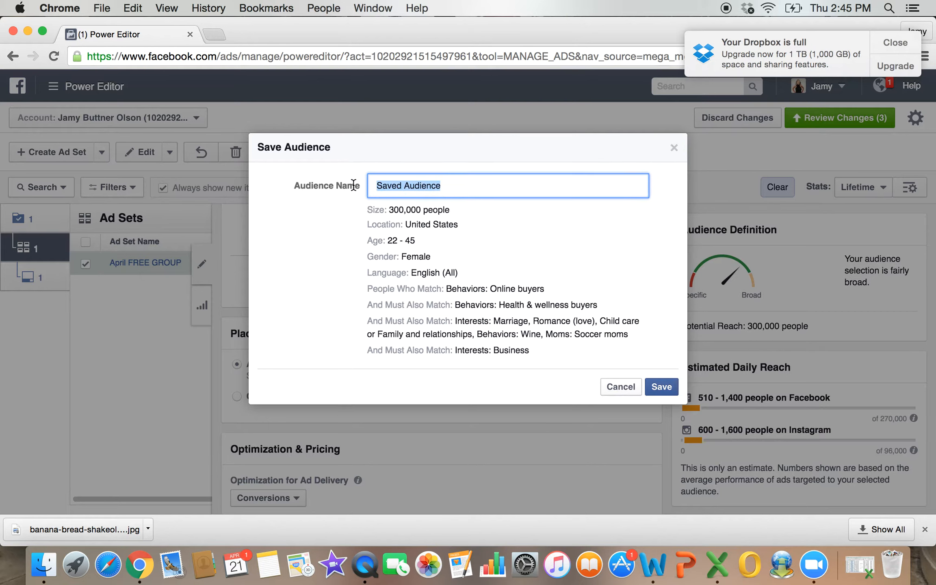
text(Coach Prospect US Market)
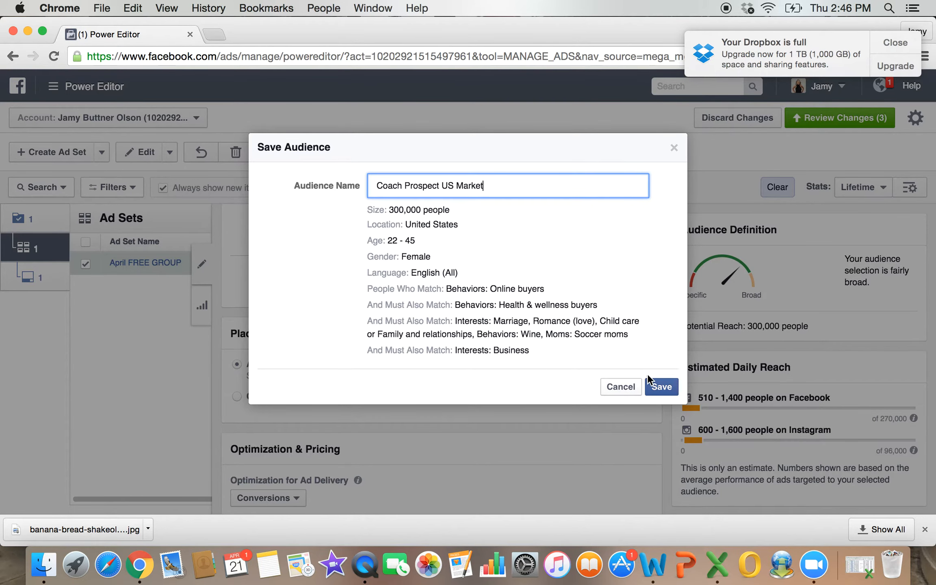
click(661, 388)
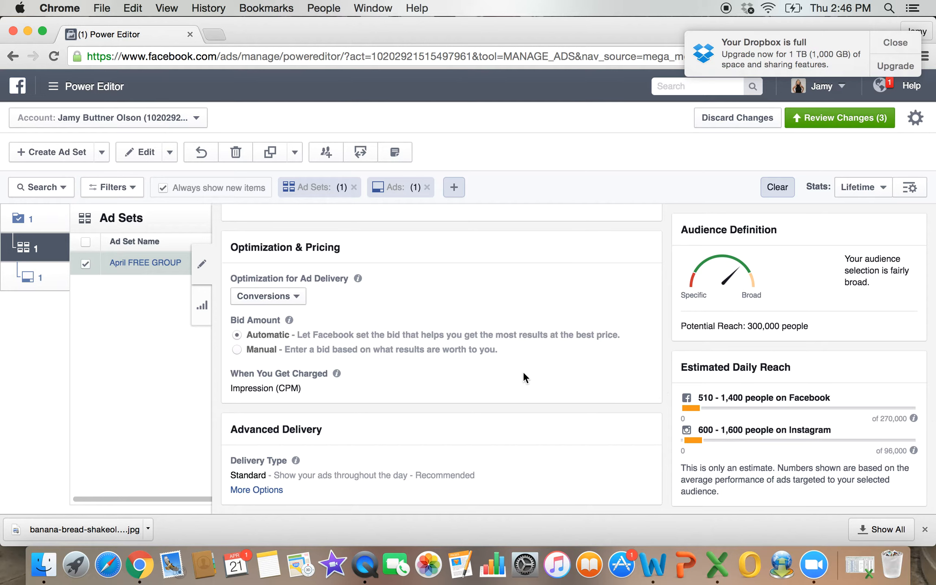
Switch the ad set to chosen placements and exclude Instagram, Audience Network and Desktop Right Column
scroll(524, 378, up, 6)
scroll(523, 373, down, 3)
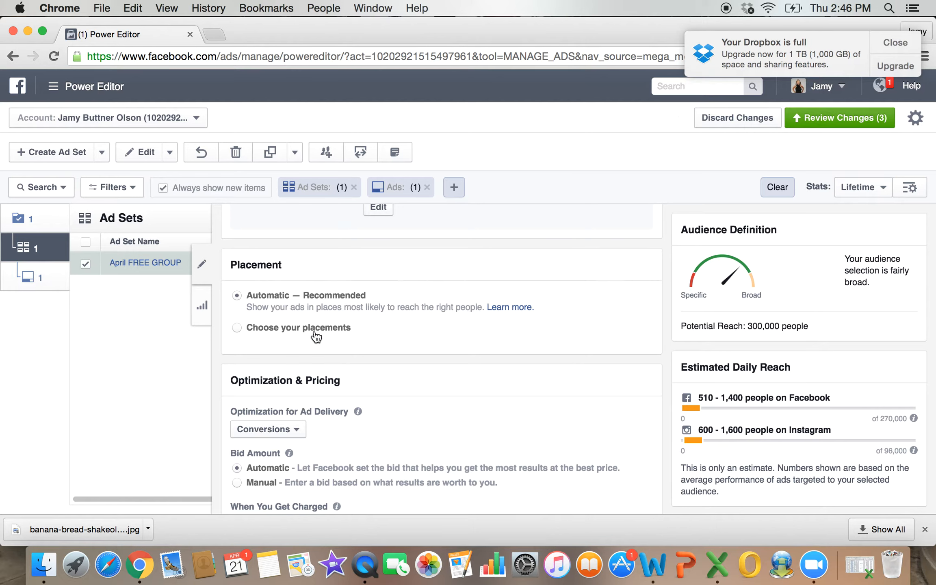
click(237, 327)
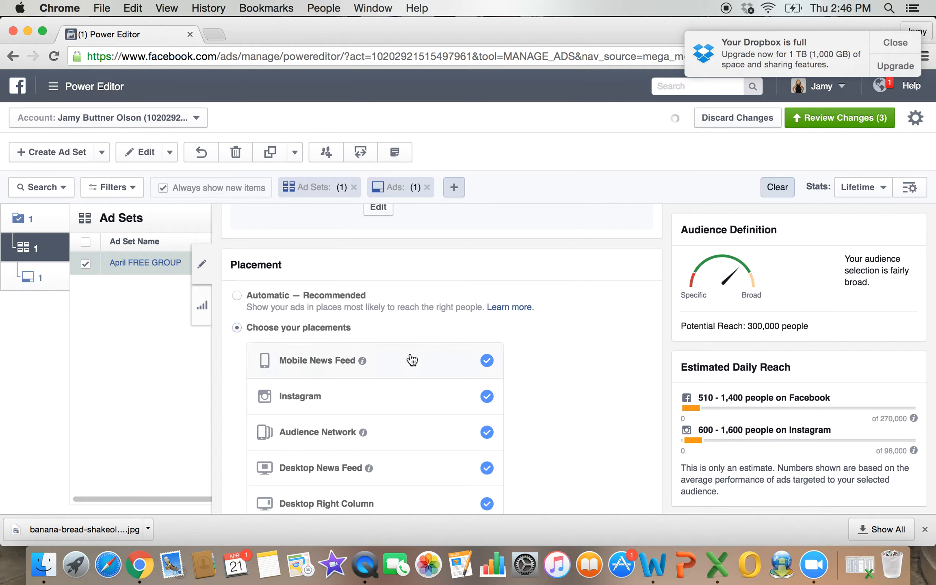
click(488, 398)
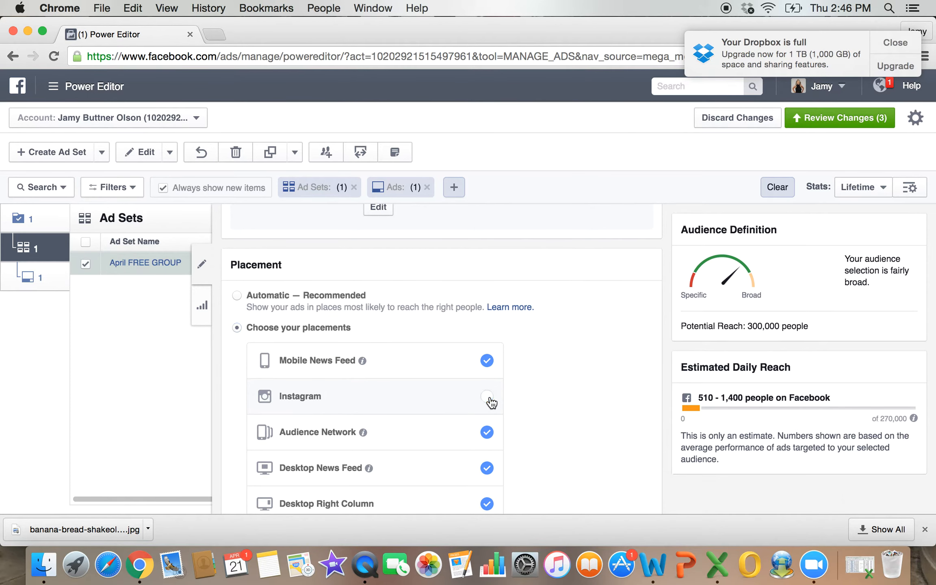
scroll(491, 402, down, 2)
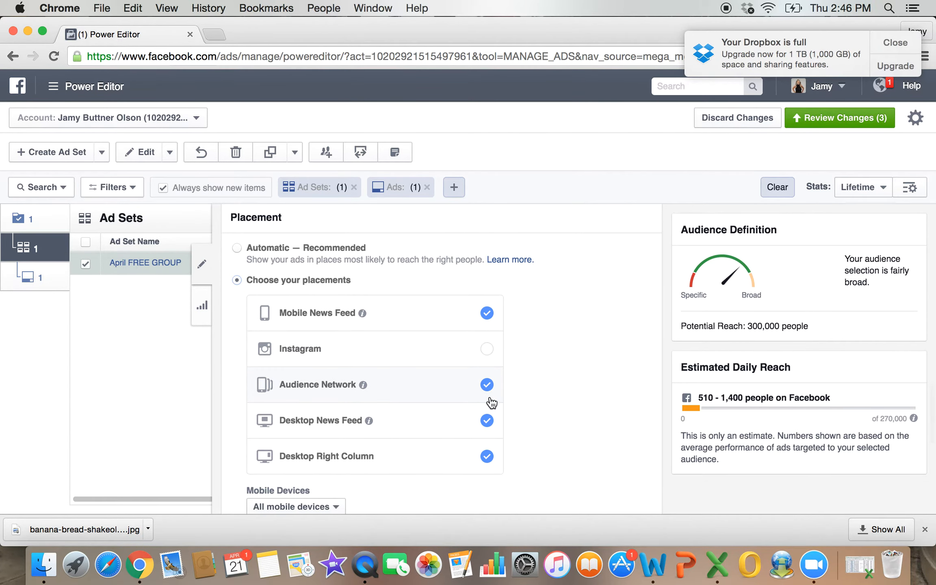
scroll(492, 402, down, 2)
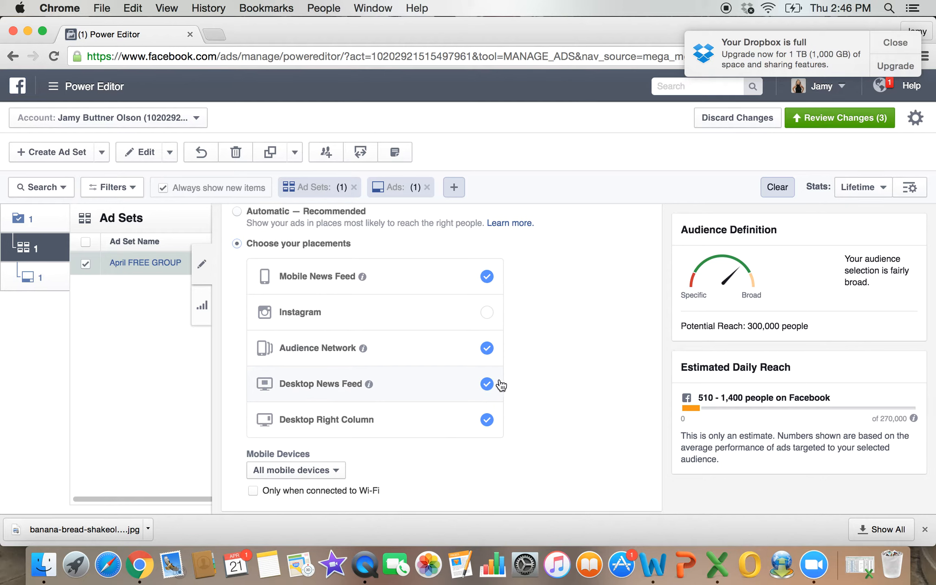
click(488, 348)
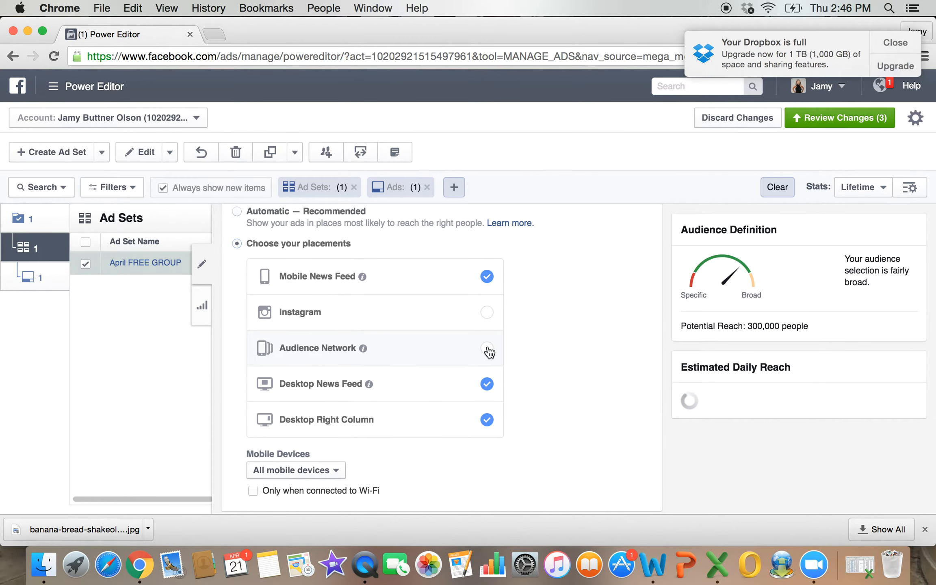
scroll(490, 353, down, 3)
click(491, 361)
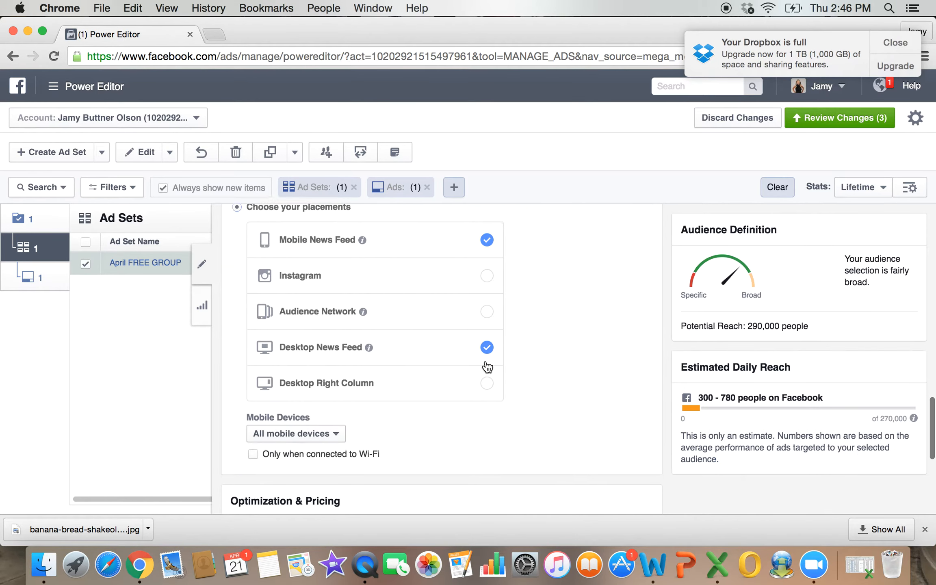
scroll(486, 367, up, 3)
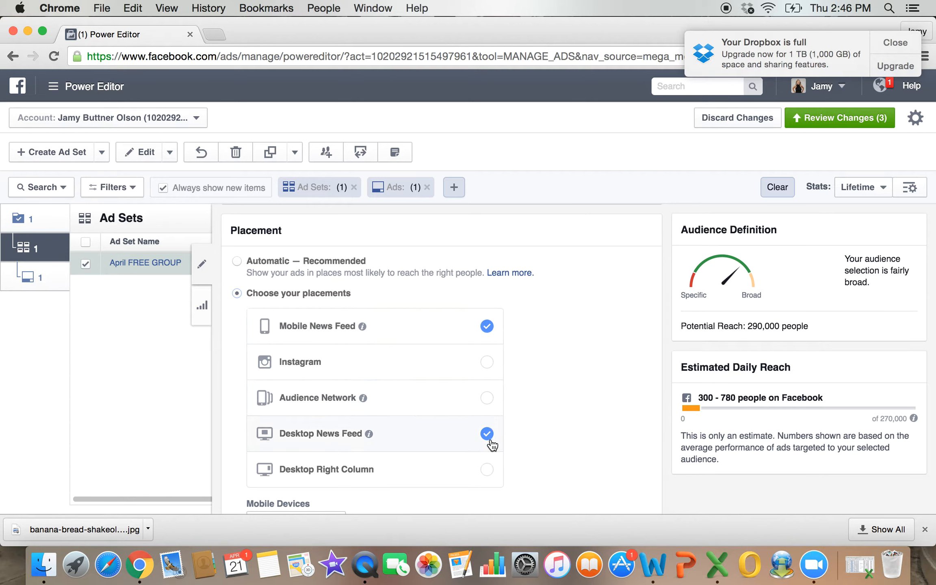
Look over the ad set's mobile device, optimization, bidding and delivery settings along with the potential reach
scroll(435, 437, down, 5)
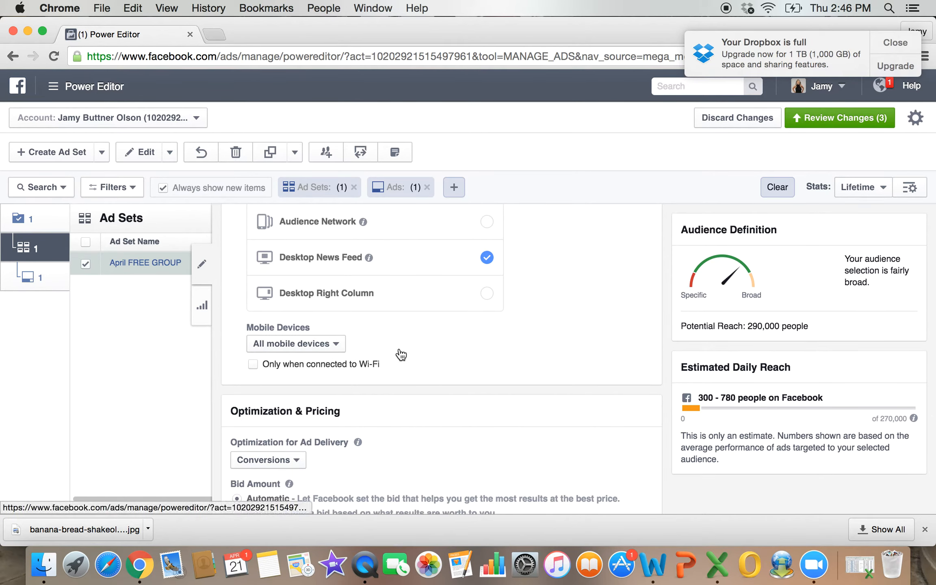
scroll(446, 361, down, 5)
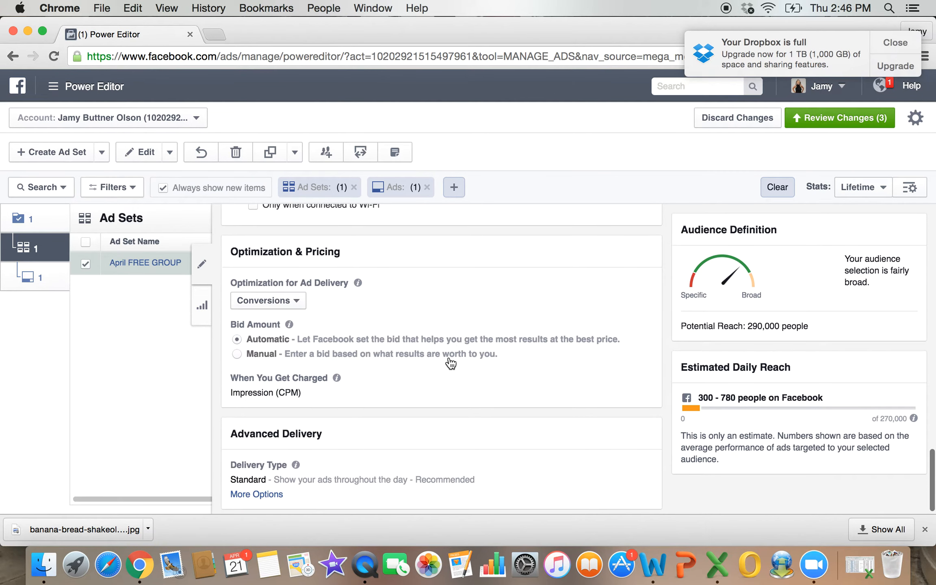
scroll(449, 361, down, 1)
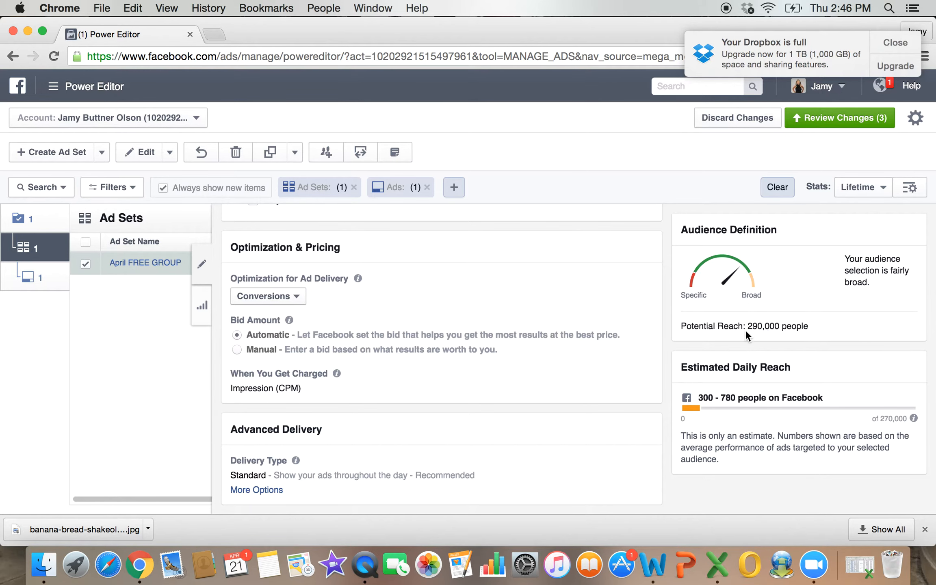
scroll(561, 365, up, 10)
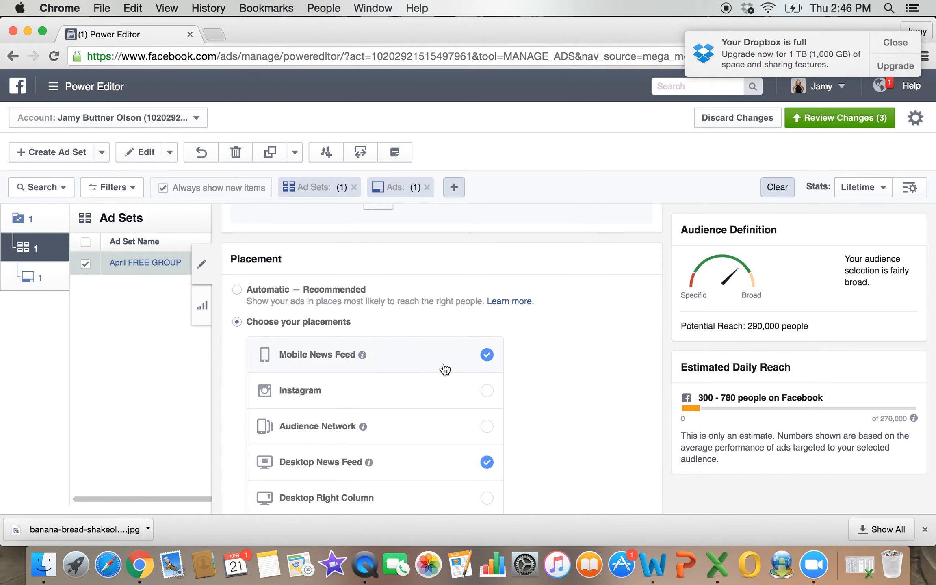
Finish reviewing the ad set's placement, optimization and delivery settings, and open the Building Confidence Challenge ad for editing
scroll(442, 368, down, 3)
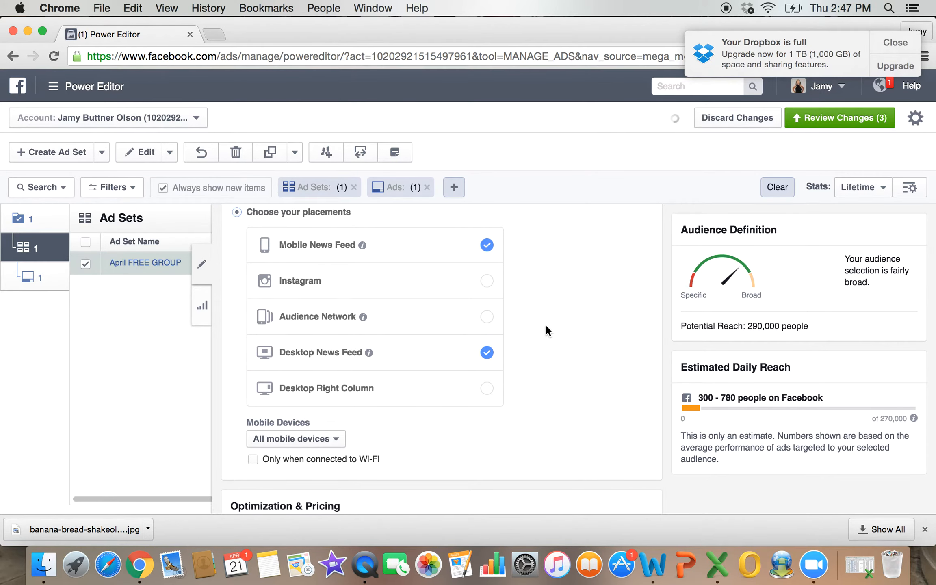
scroll(546, 326, down, 5)
scroll(546, 327, down, 2)
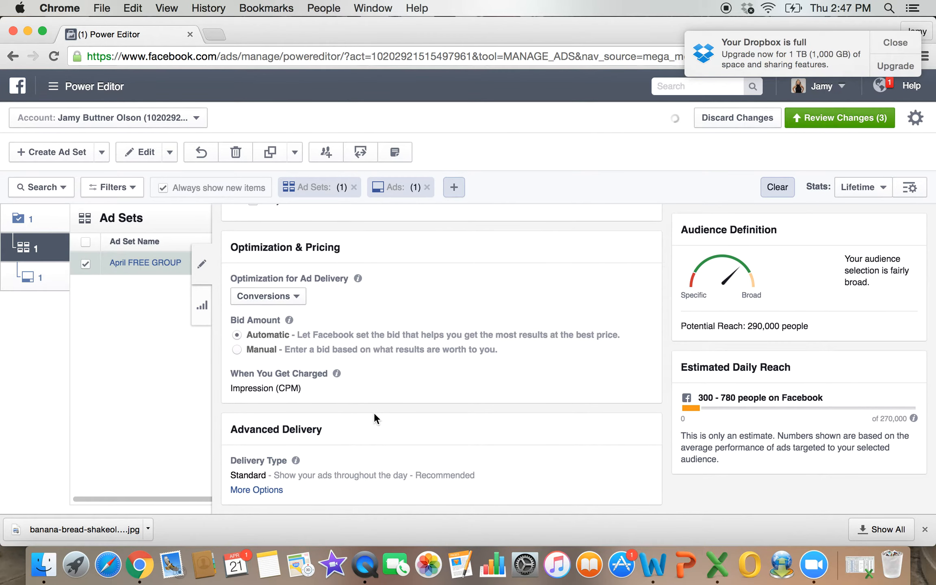
click(202, 264)
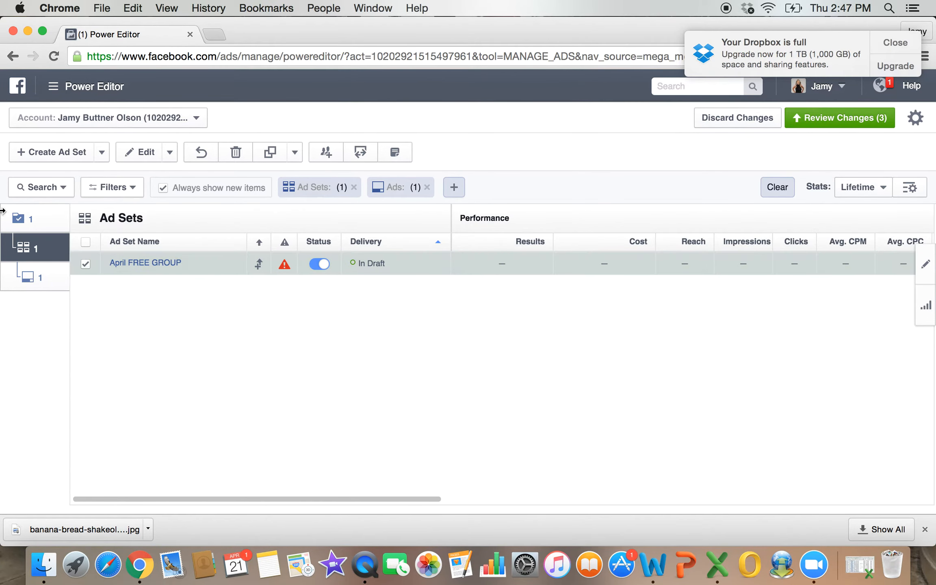
click(45, 281)
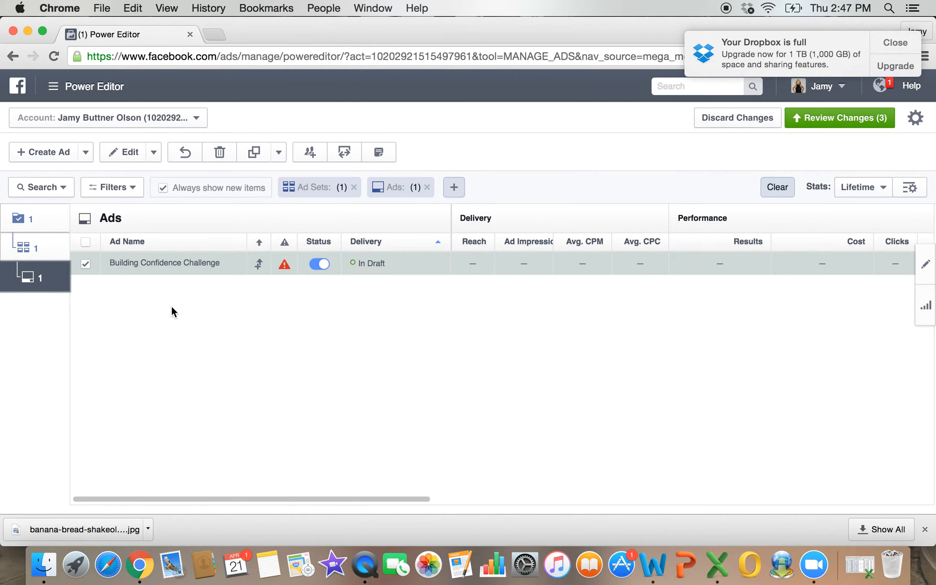
click(43, 281)
click(926, 264)
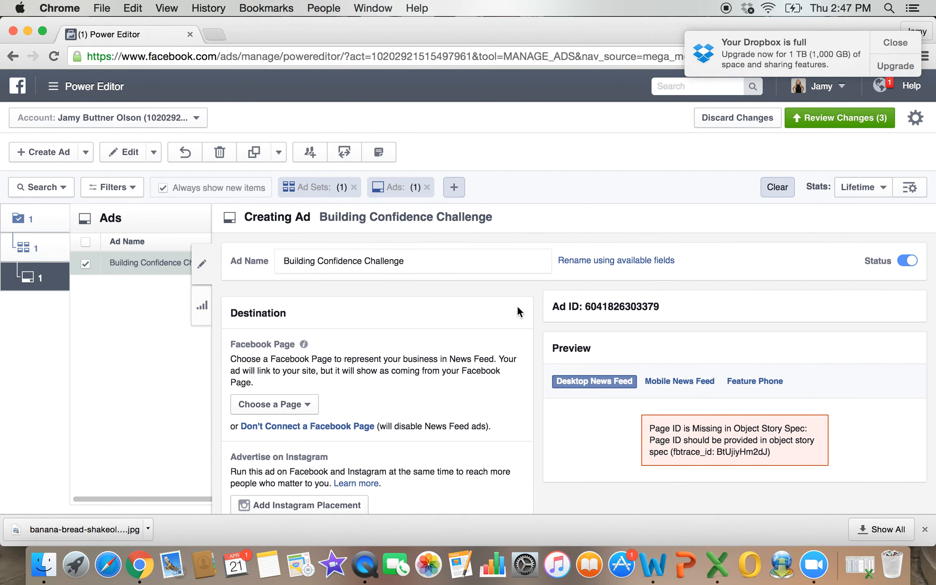
Choose the coach's Facebook Page from the personal pages to represent the ad in News Feed
scroll(506, 319, down, 5)
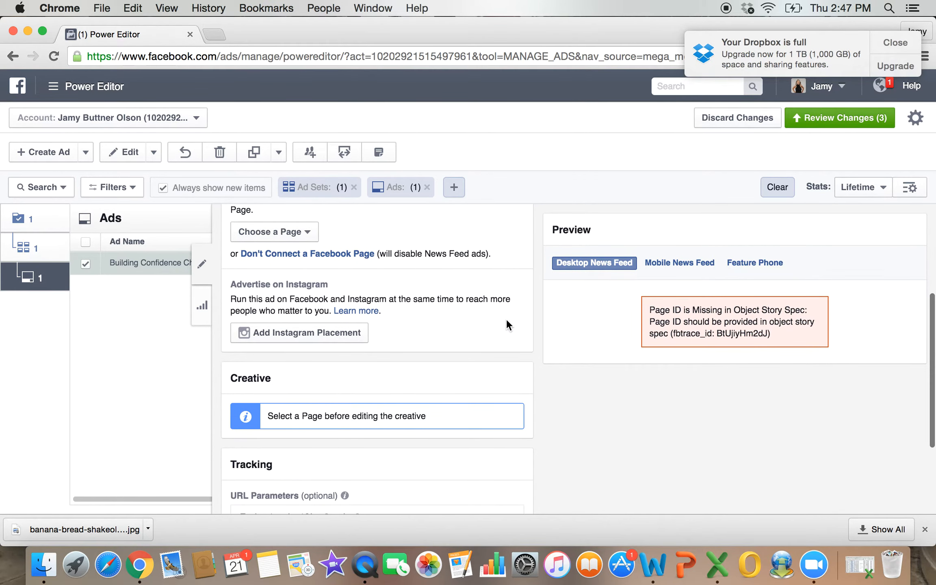
scroll(506, 318, up, 5)
scroll(383, 400, down, 2)
click(308, 331)
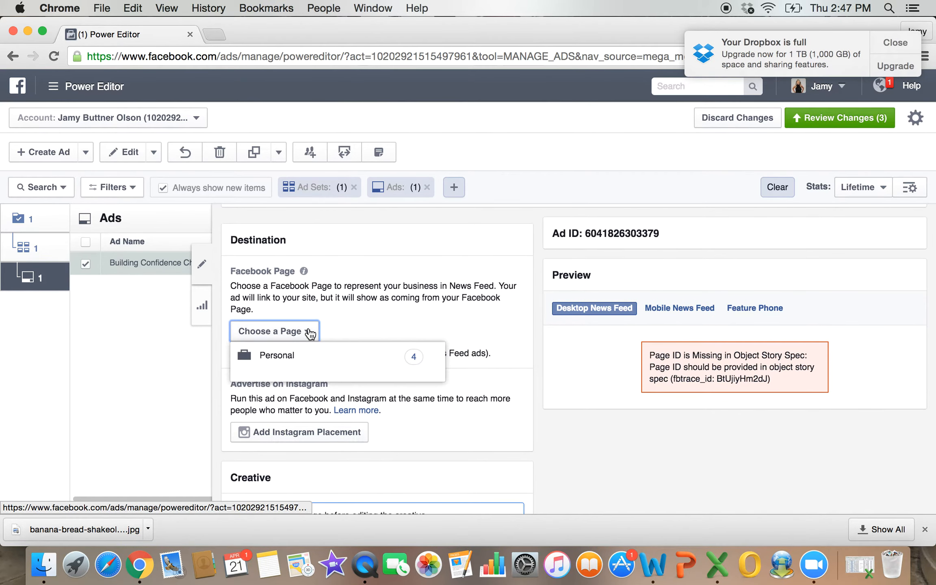
click(425, 356)
click(357, 390)
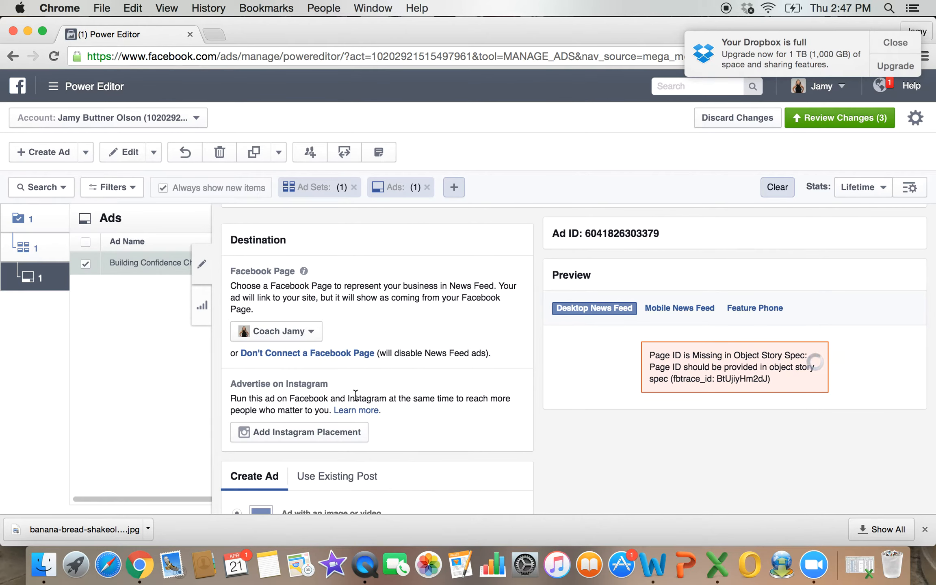
scroll(347, 372, down, 5)
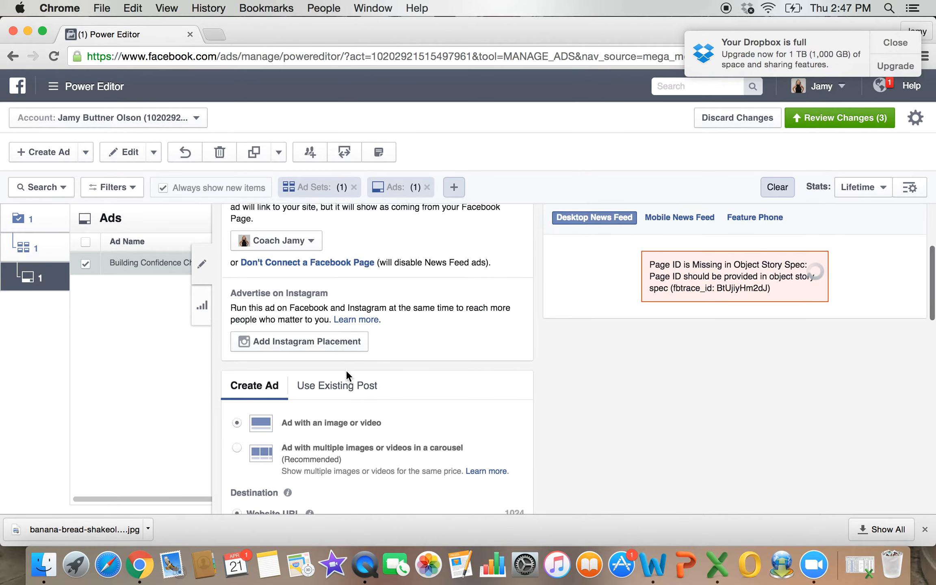
scroll(347, 376, down, 3)
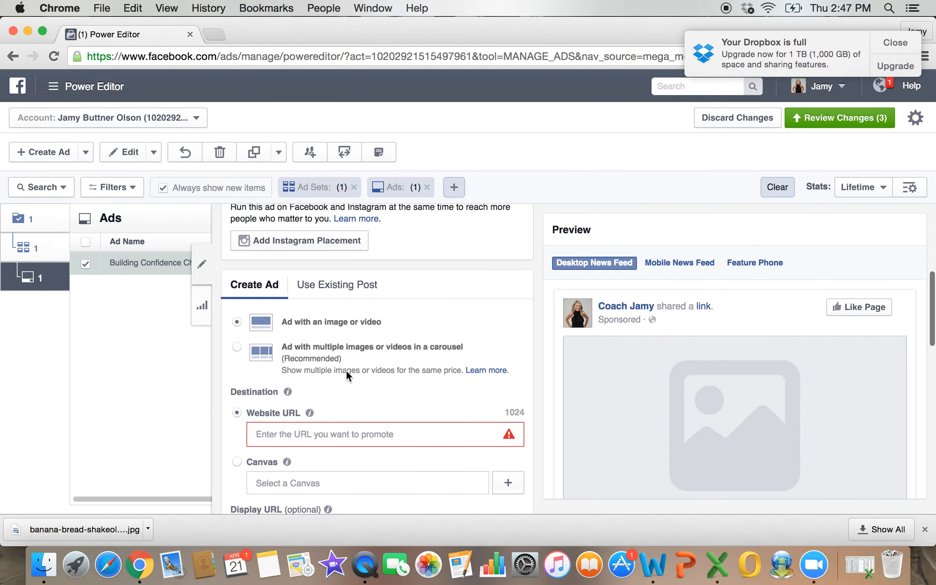
scroll(346, 373, up, 2)
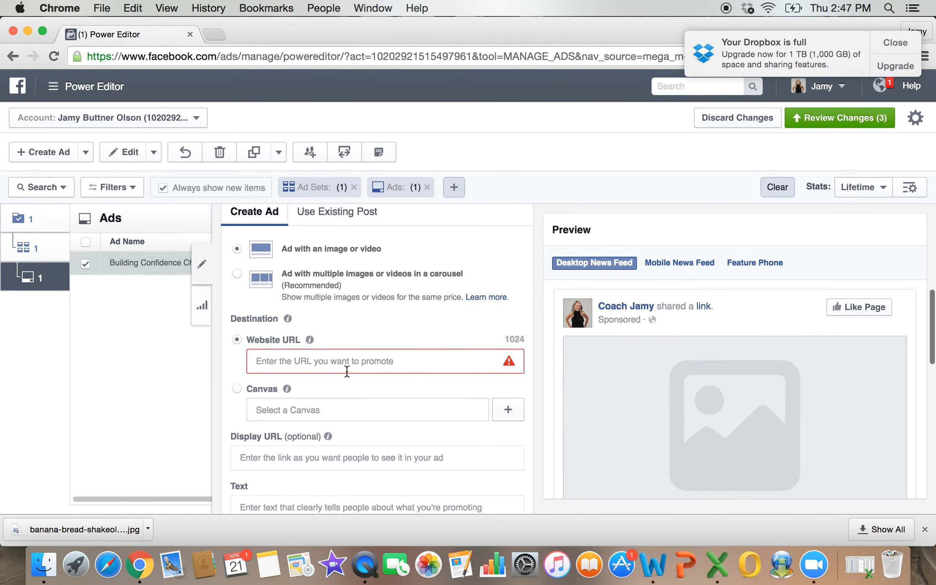
scroll(346, 376, down, 1)
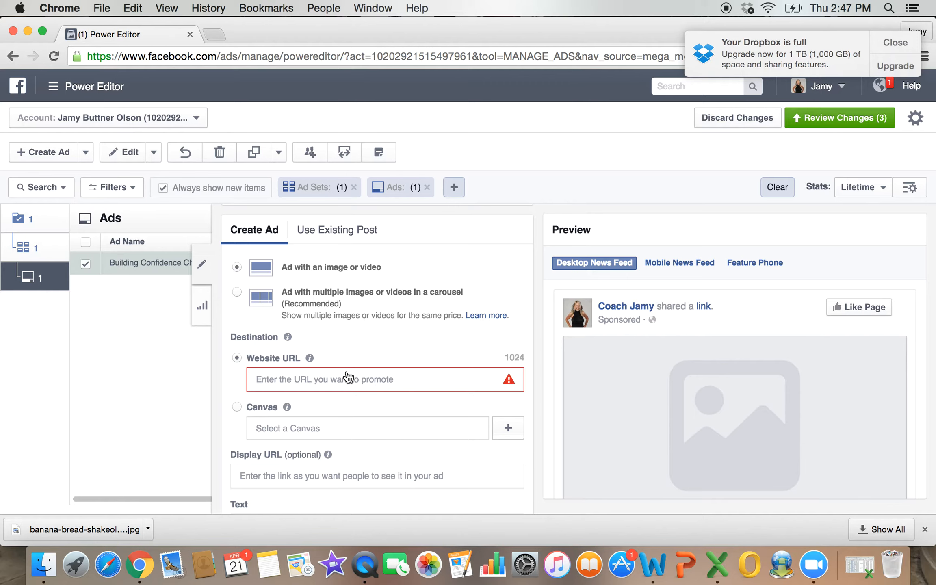
scroll(348, 377, down, 2)
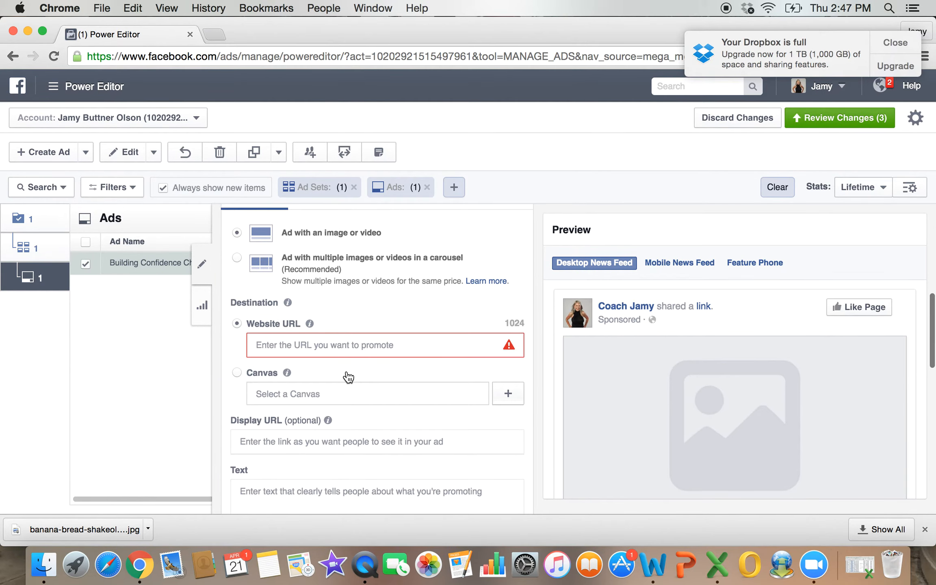
click(362, 350)
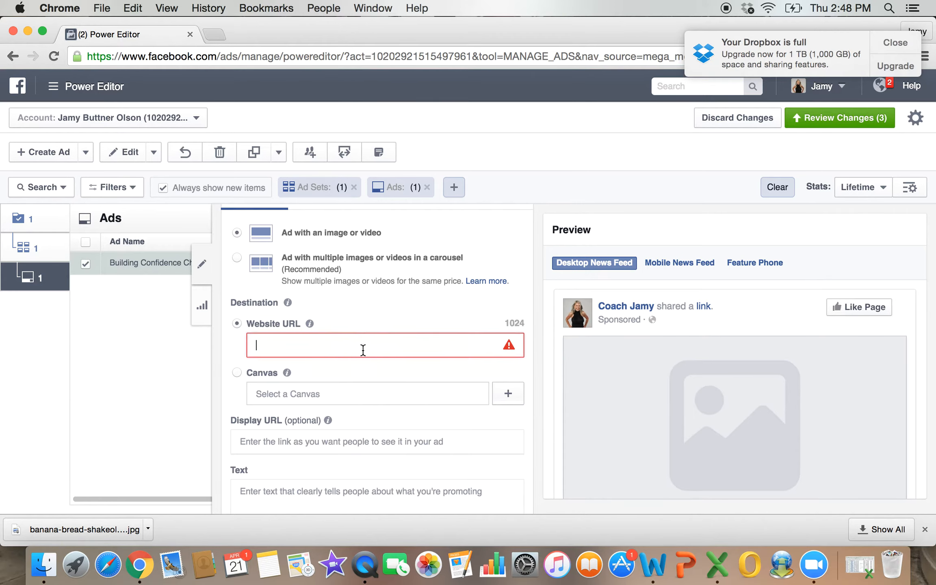
click(214, 35)
text(www.)
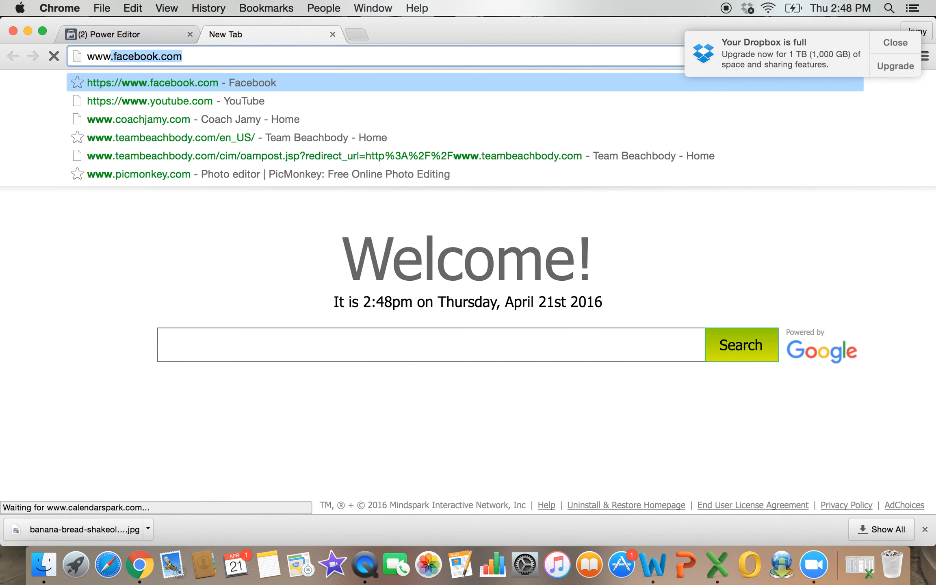
text(coachjam)
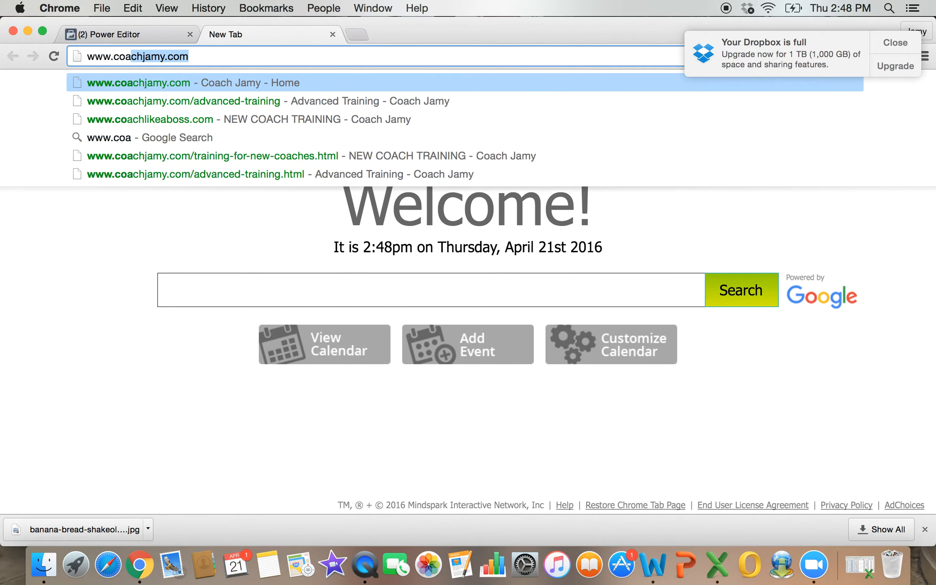
text(y.com)
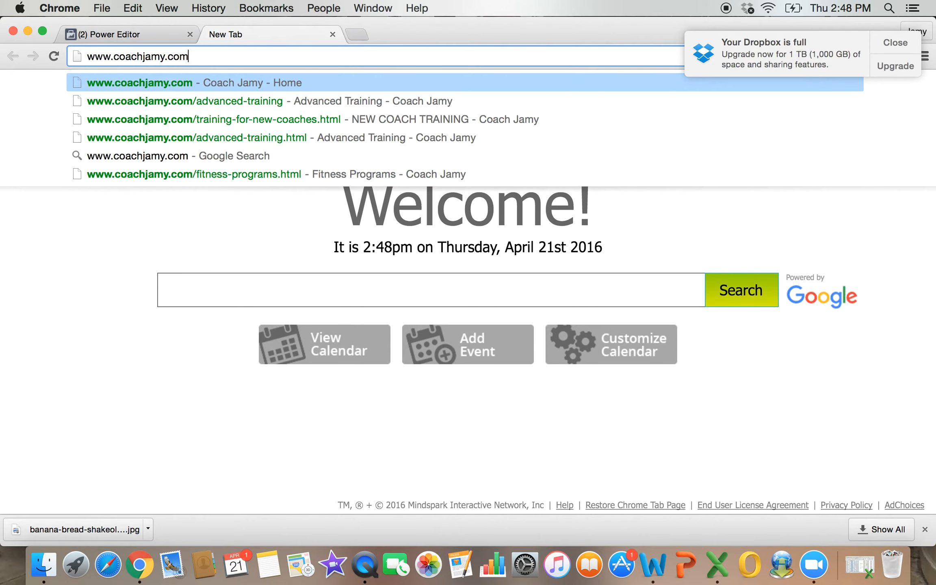
click(216, 80)
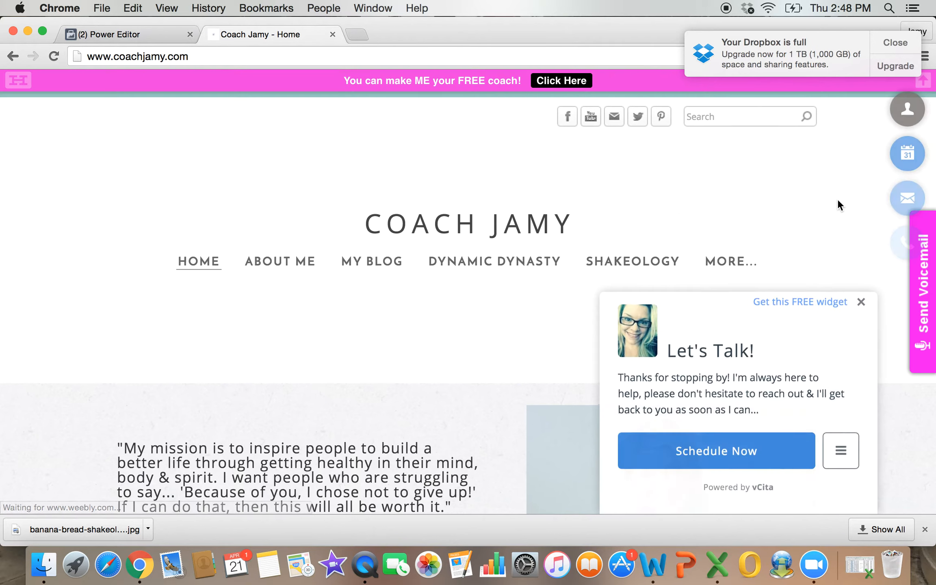
Dismiss the chat widget, open the site's Build Better Confidence page and copy its web address
click(862, 309)
mouse_move(736, 272)
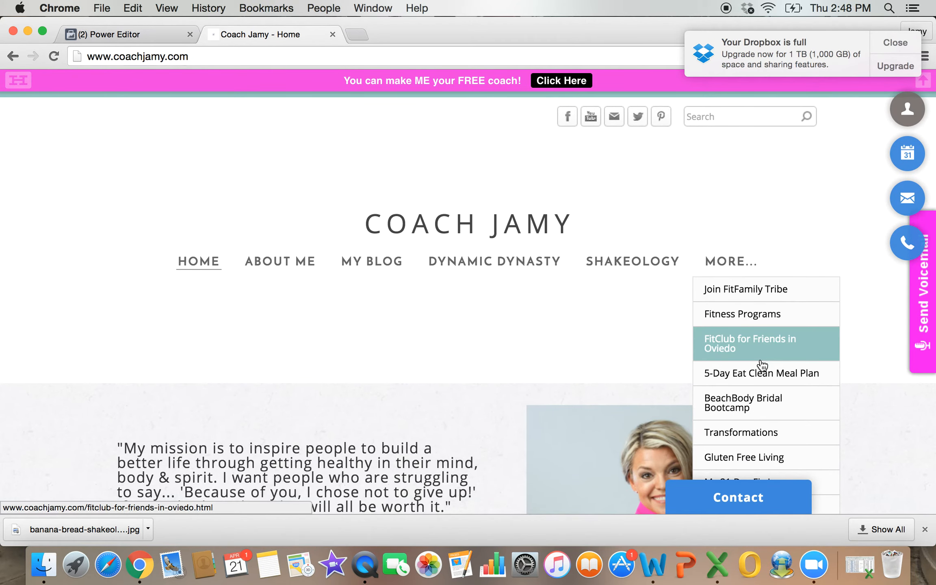
scroll(762, 366, down, 5)
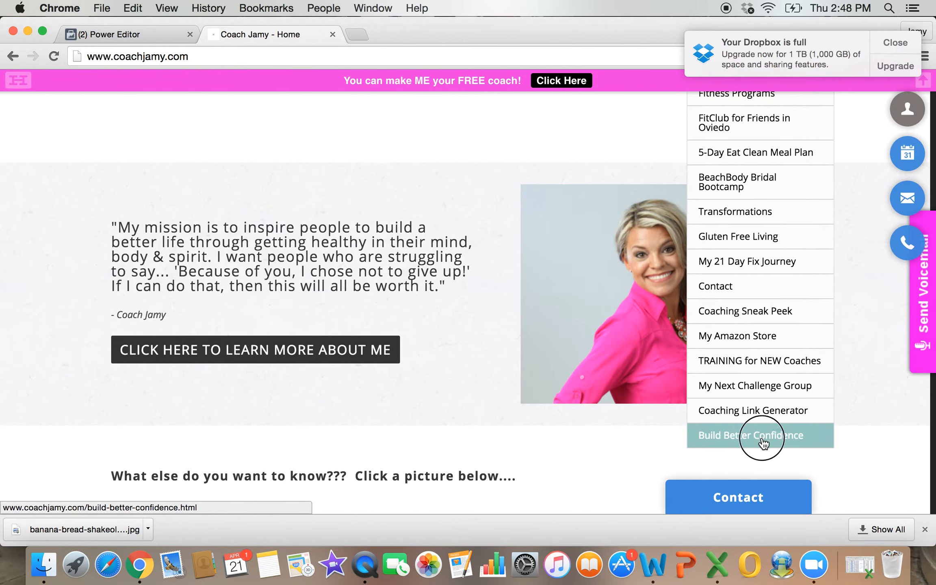
click(763, 439)
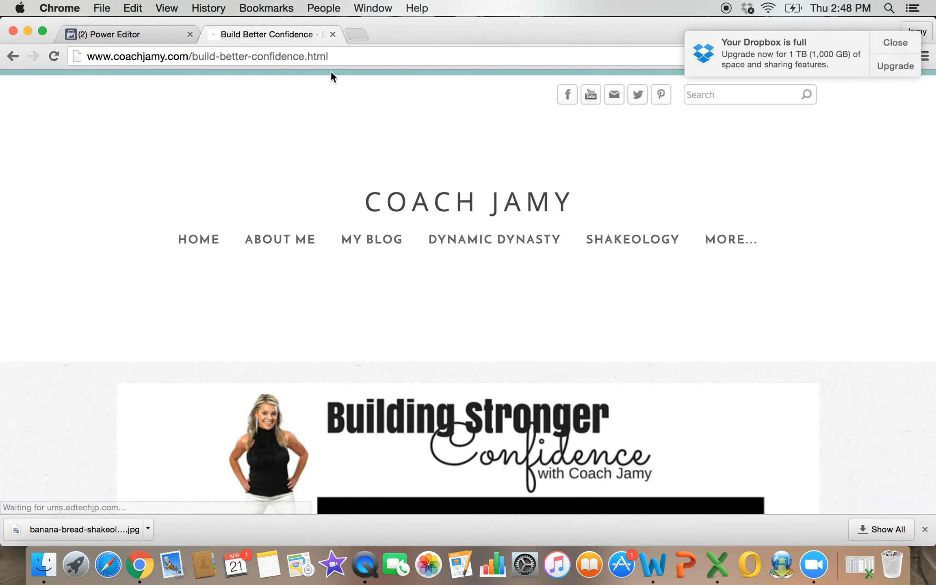
click(339, 58)
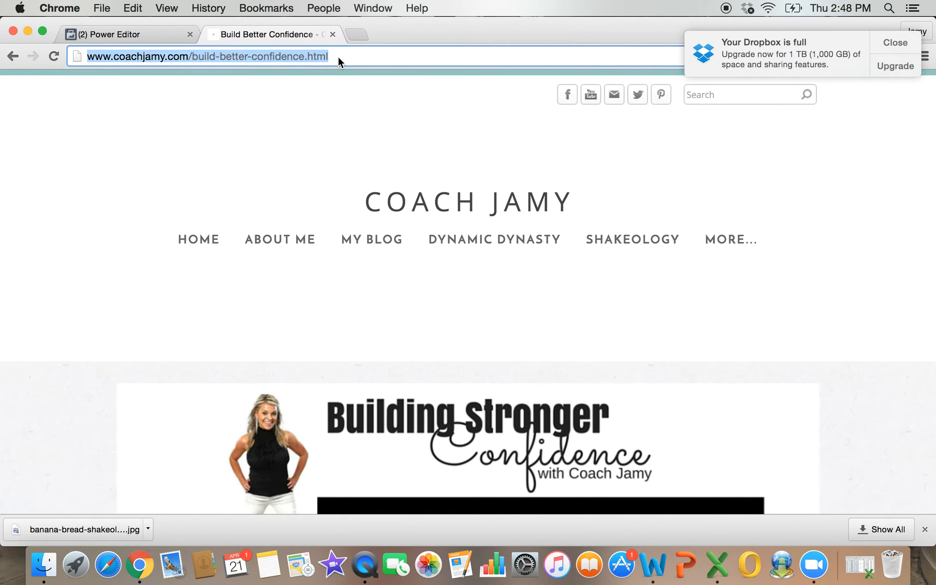
right_click(300, 58)
click(323, 78)
Look over the landing page's banner, challenge description and link for joining the private Facebook group
scroll(324, 78, down, 15)
scroll(324, 79, up, 5)
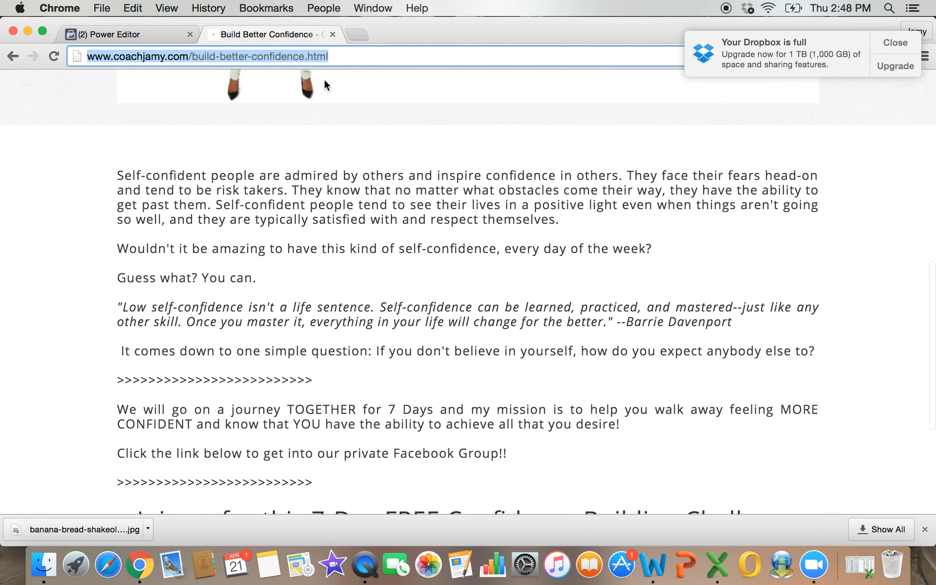
scroll(325, 82, up, 6)
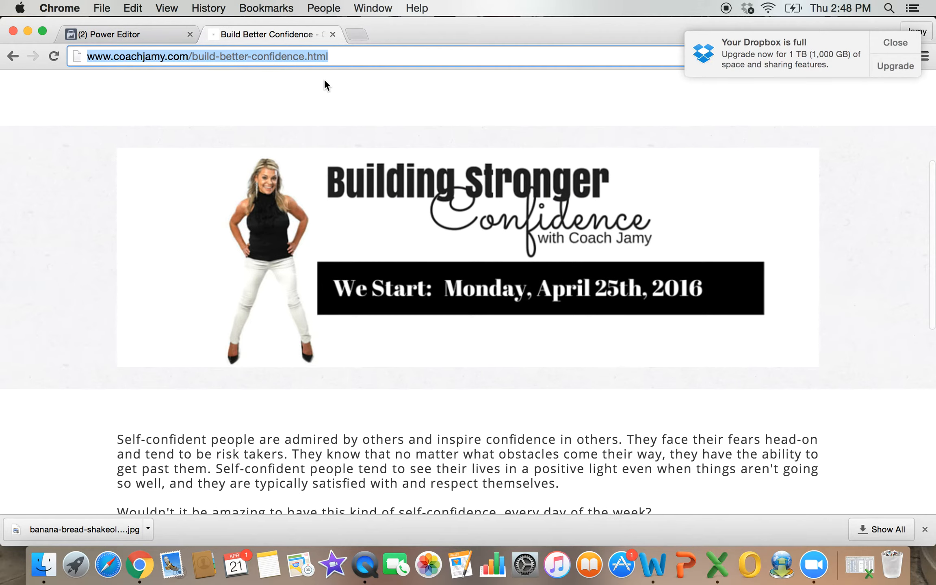
scroll(324, 80, down, 8)
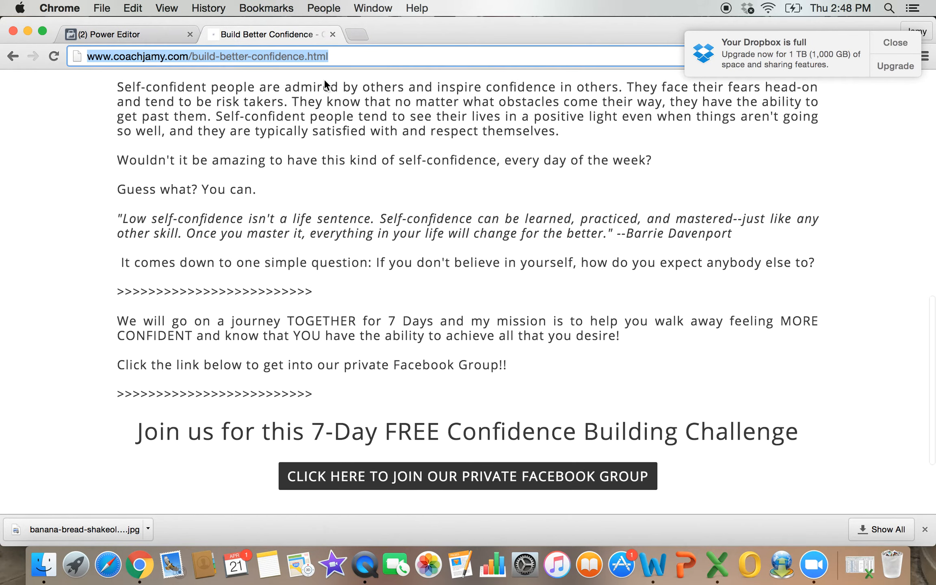
scroll(325, 81, down, 4)
scroll(324, 82, up, 15)
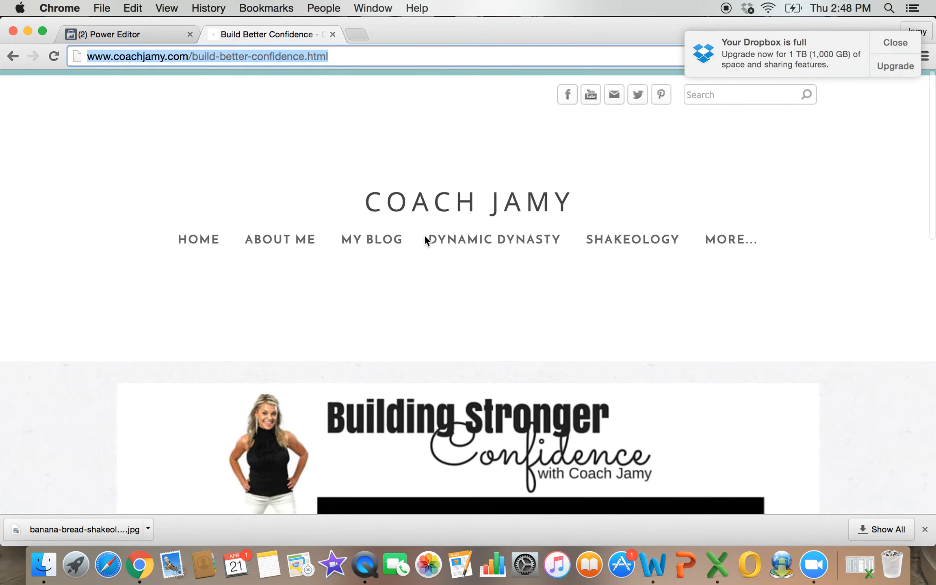
scroll(402, 291, down, 15)
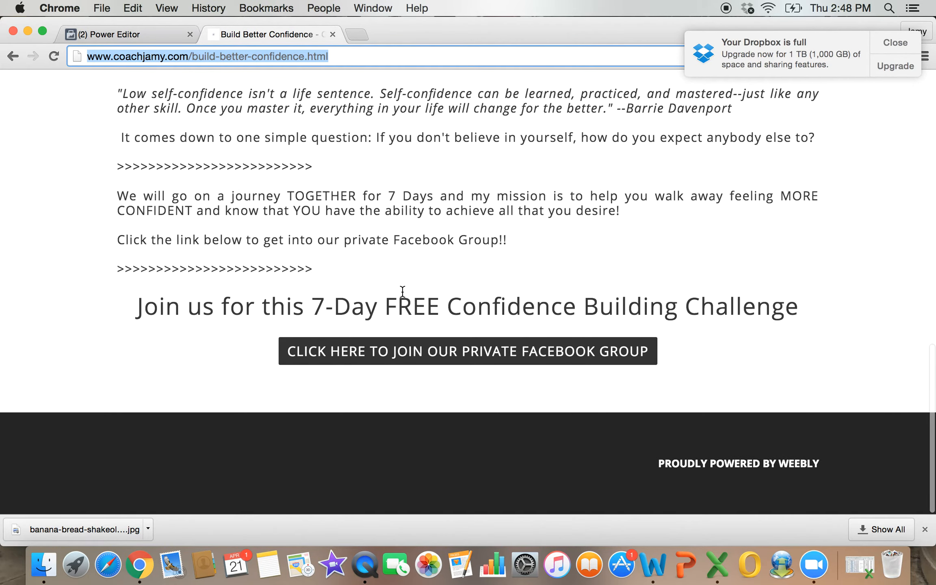
scroll(402, 291, up, 10)
scroll(402, 291, down, 10)
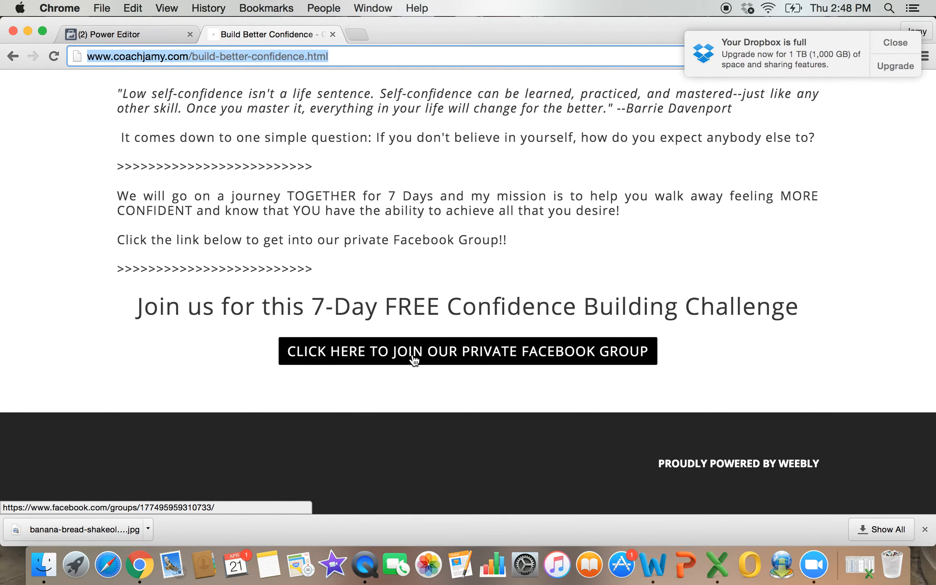
click(123, 34)
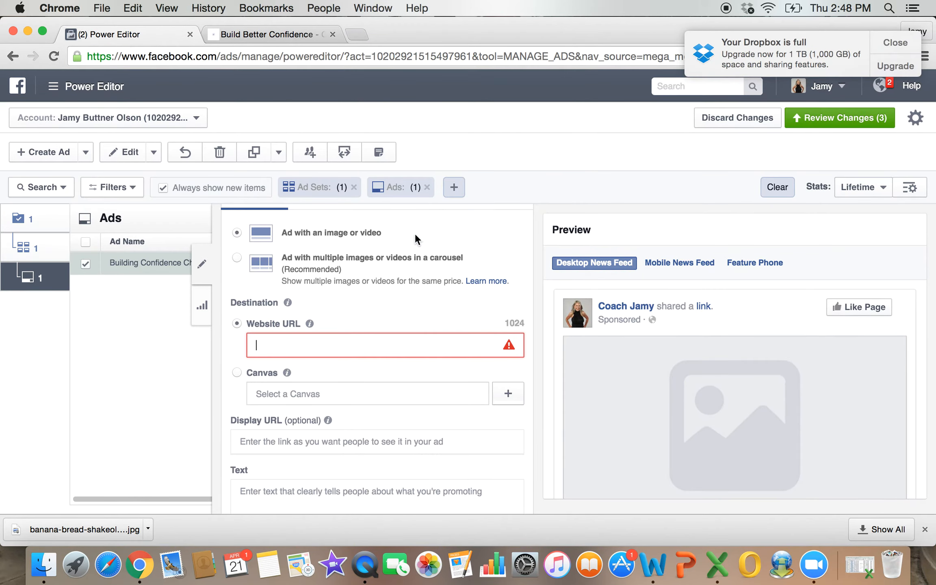
right_click(291, 347)
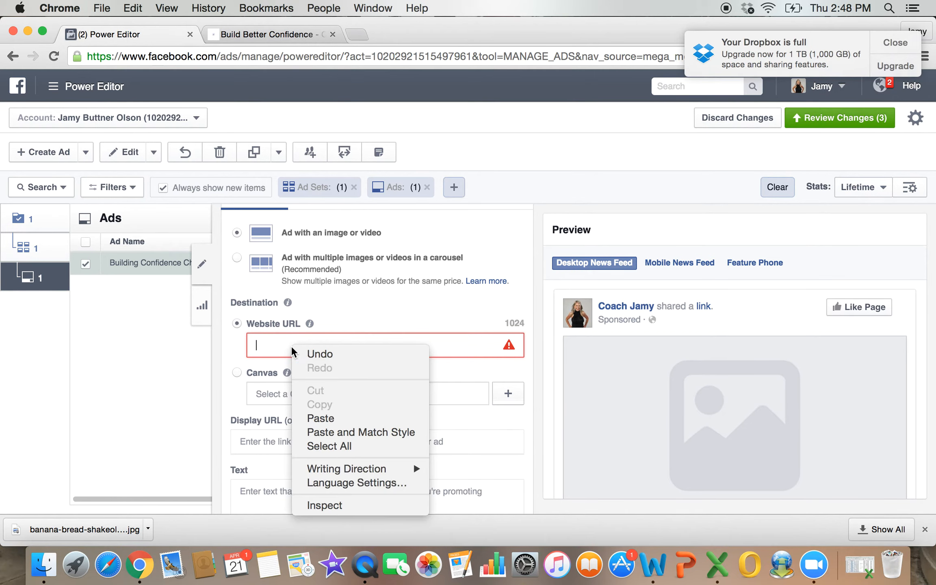
click(325, 418)
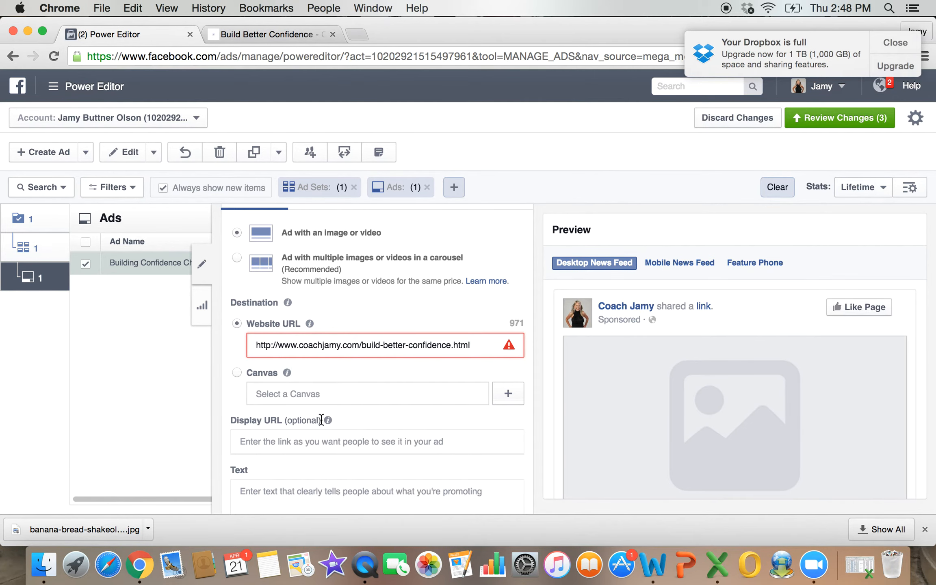
scroll(365, 359, down, 5)
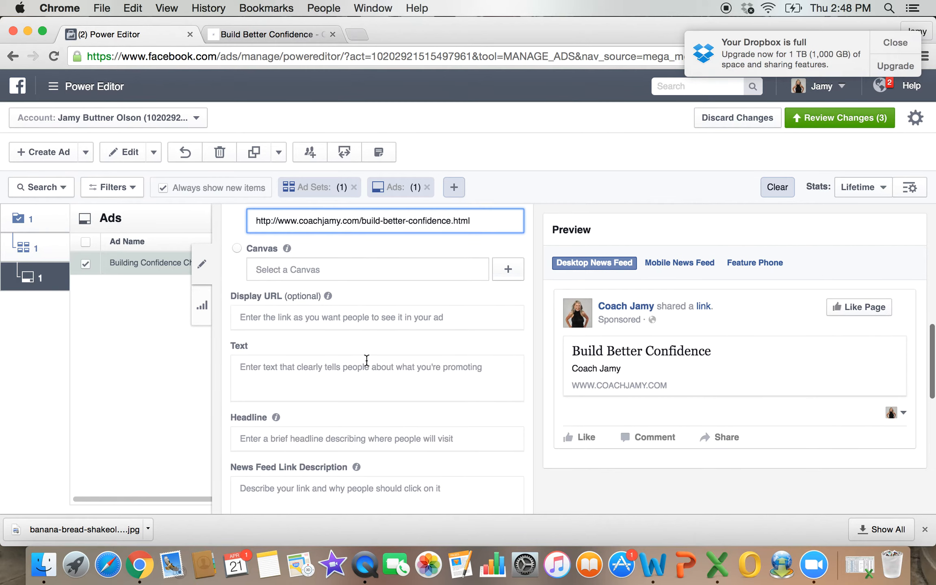
scroll(367, 360, down, 1)
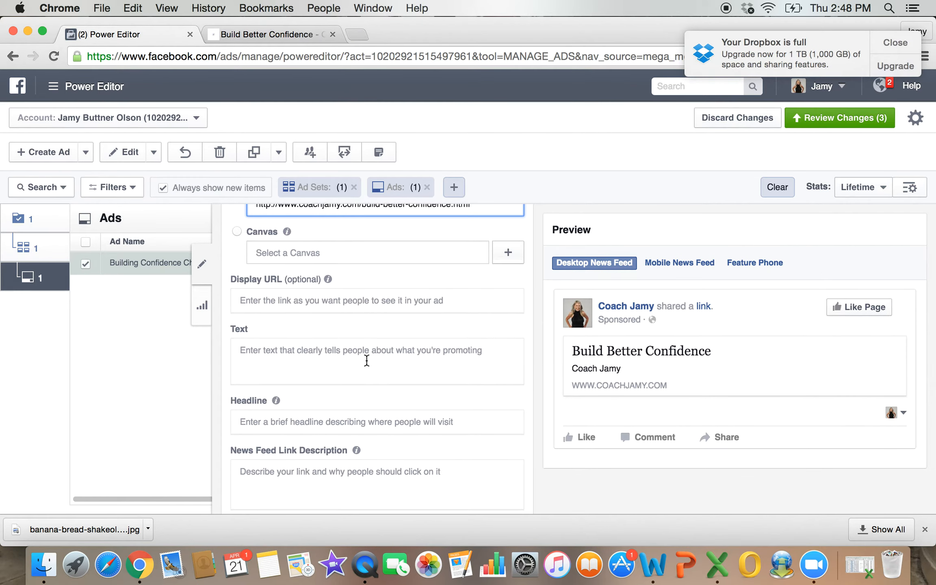
scroll(366, 359, down, 2)
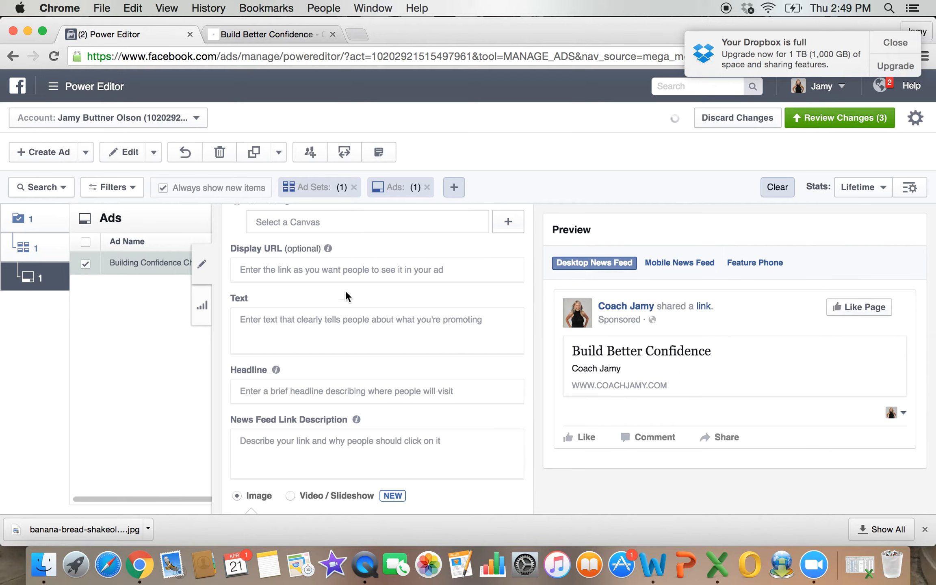
click(264, 271)
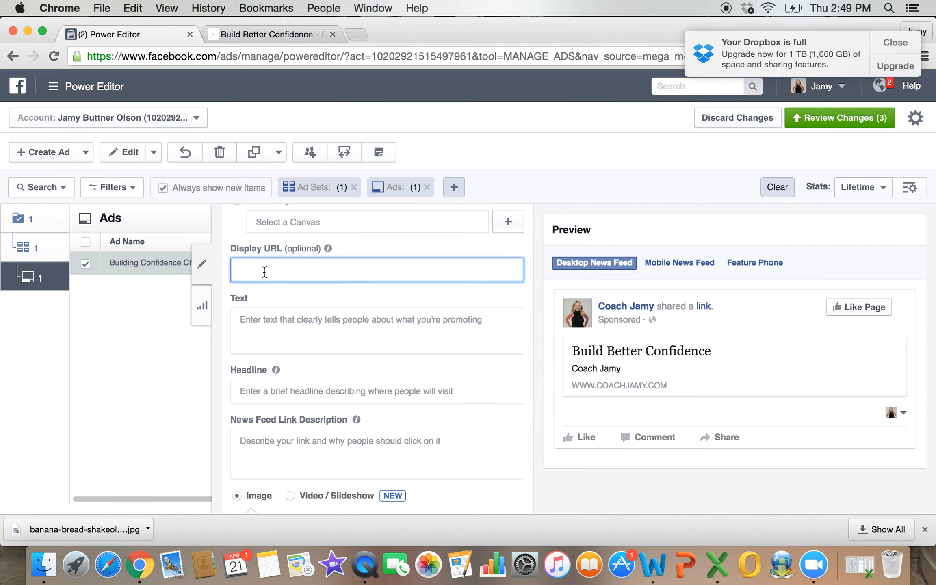
text(www.coachjamy.com)
scroll(432, 294, down, 3)
scroll(432, 294, up, 2)
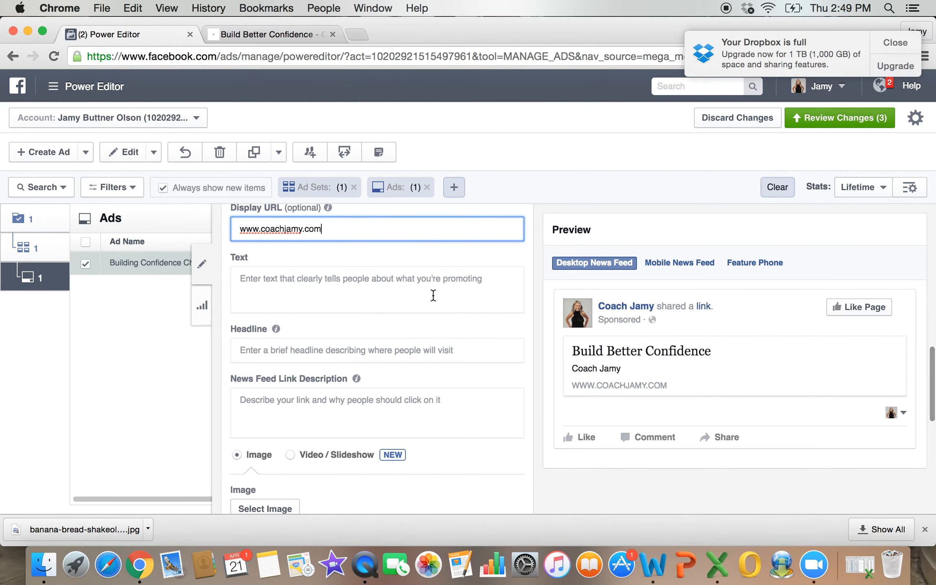
scroll(384, 293, up, 5)
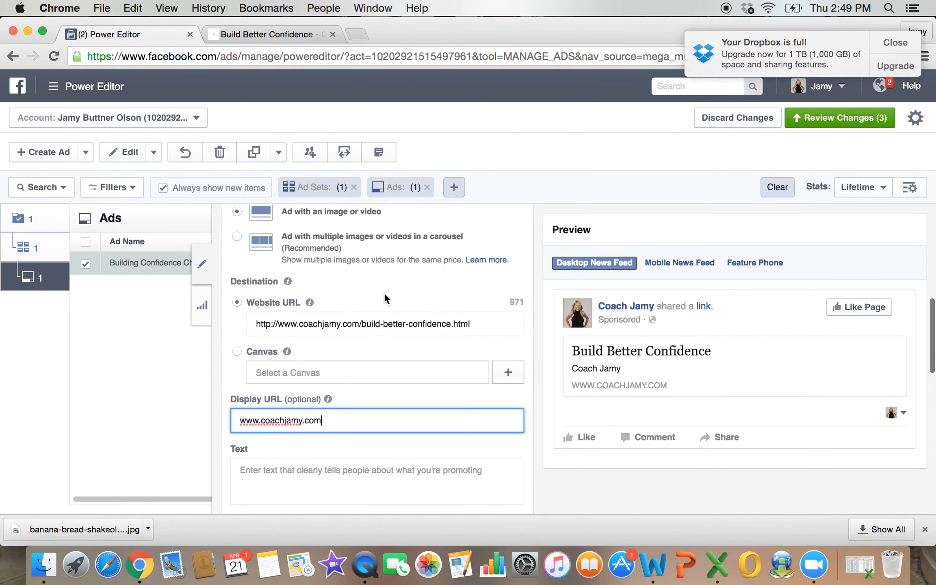
Start the ad's Text with "Have you ever avoided social settings for fear of what people will think of you?"
scroll(385, 294, down, 5)
click(377, 281)
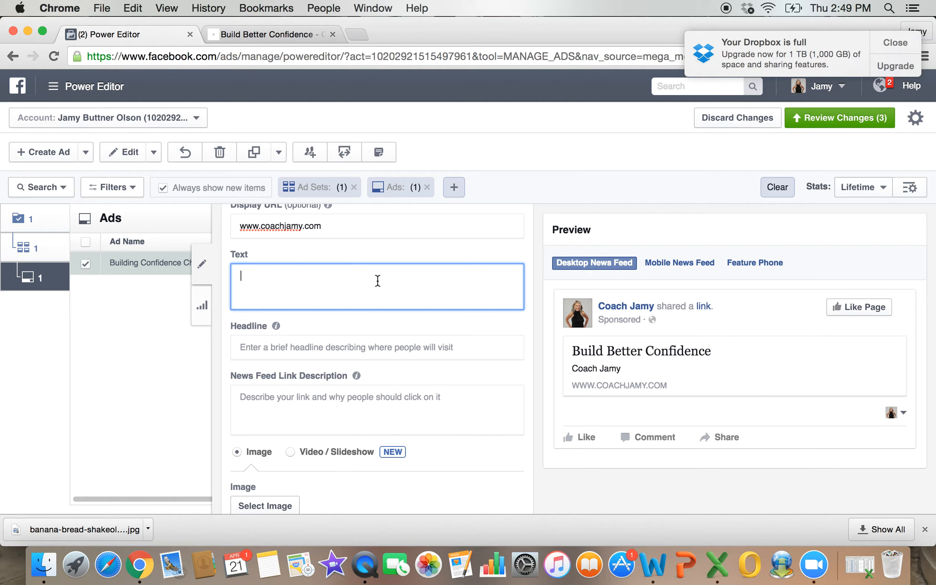
text(Have you ever av)
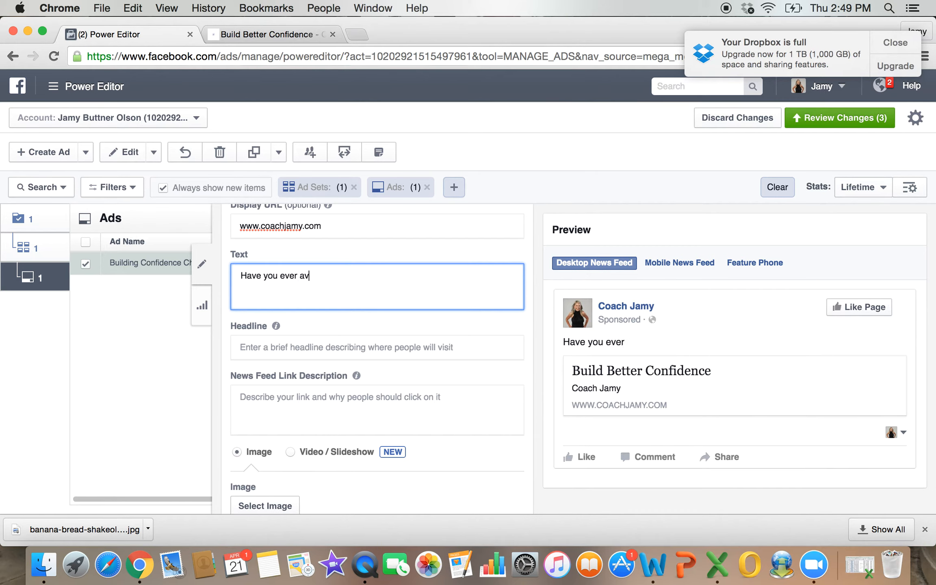
text(oided social se)
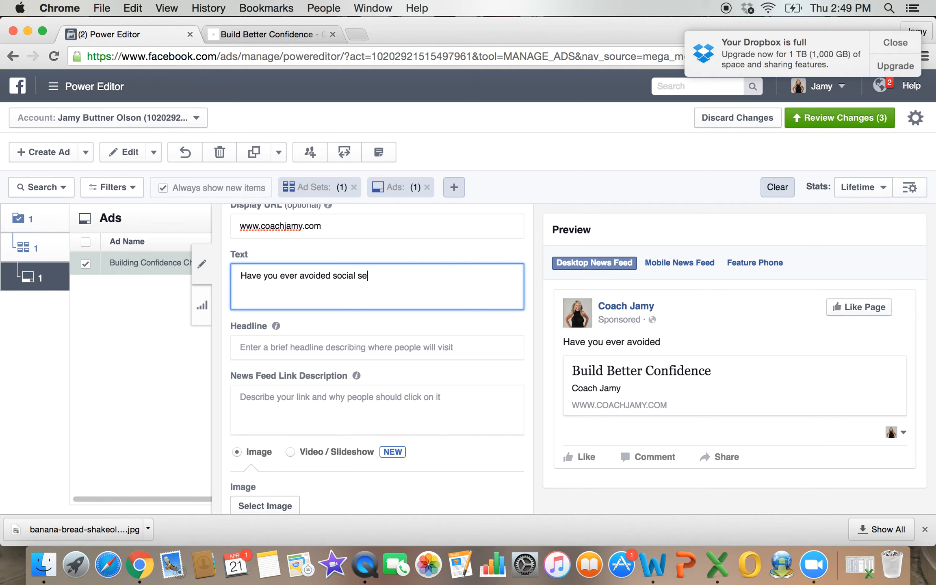
text(tting )
text( for fear of )
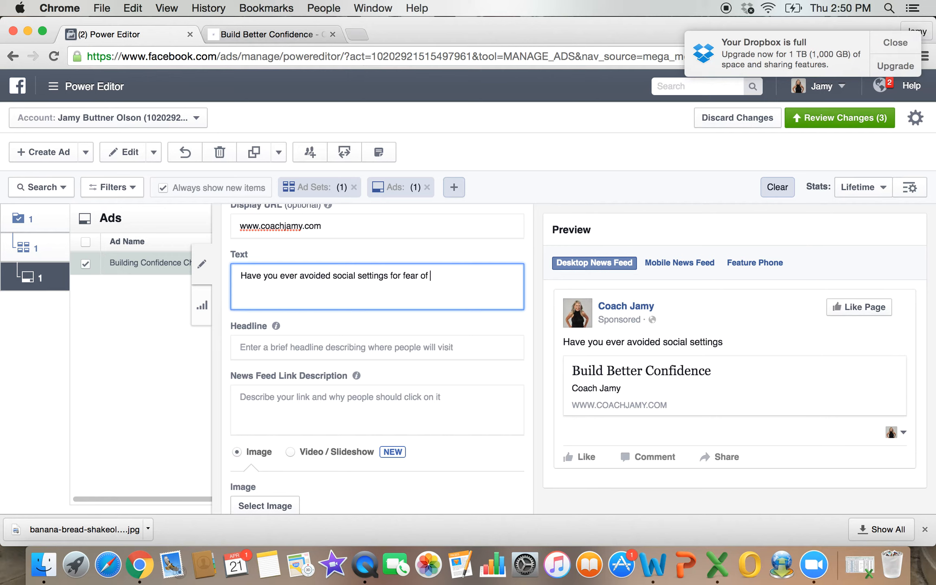
text(what people will )
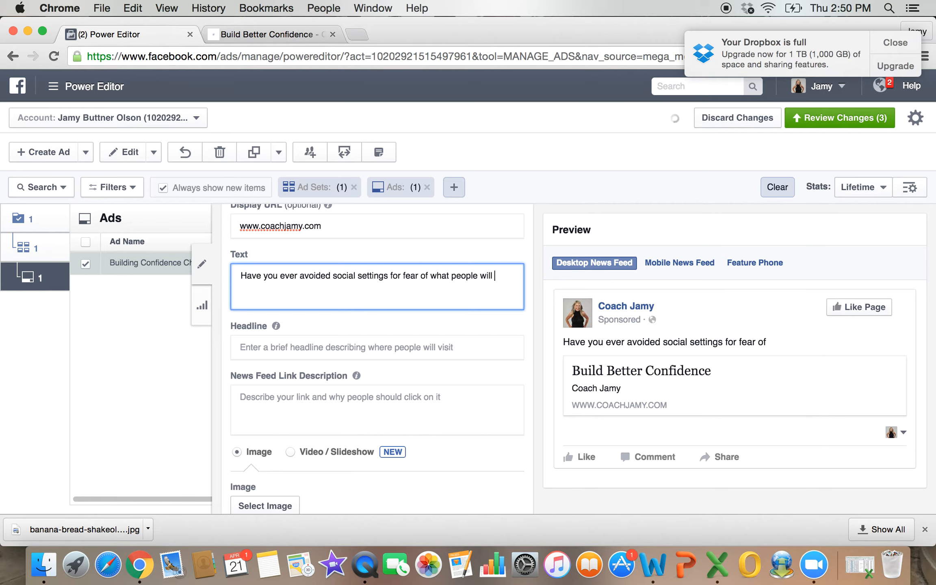
text(think of you?  Have you ever con)
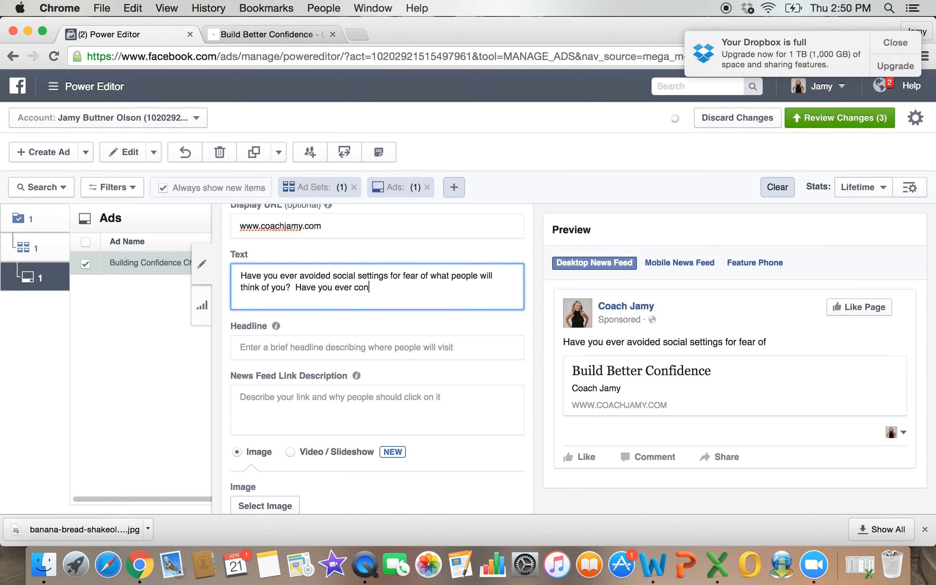
Continue the ad's Text with "Have you ever not asked for a promotion because you didn't want to be rejected?"
text(sidered you)
key(BackSpace)
key(BackSpace)
key(BackSpace)
key(BackSpace)
key(BackSpace)
key(BackSpace)
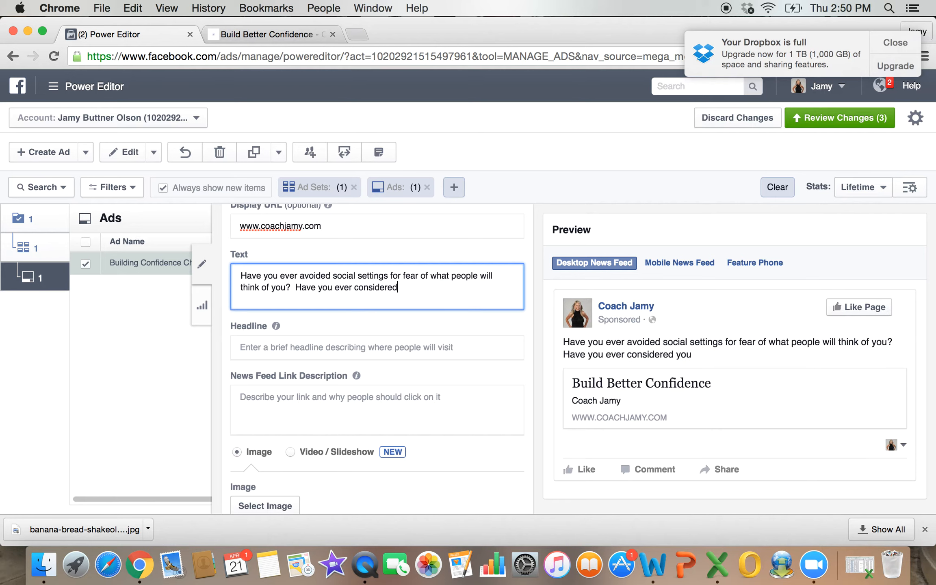
key(BackSpace)
key(BackSpace)
key(BackSpace)
key(BackSpace)
key(BackSpace)
key(BackSpace)
key(BackSpace)
key(BackSpace)
text(not asked for a prom)
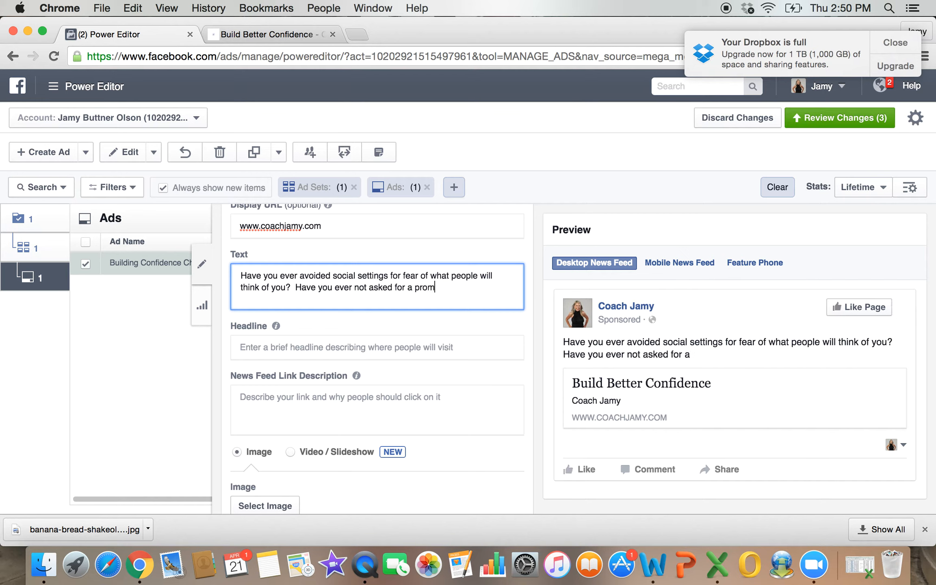
text(otion)
text( becasue)
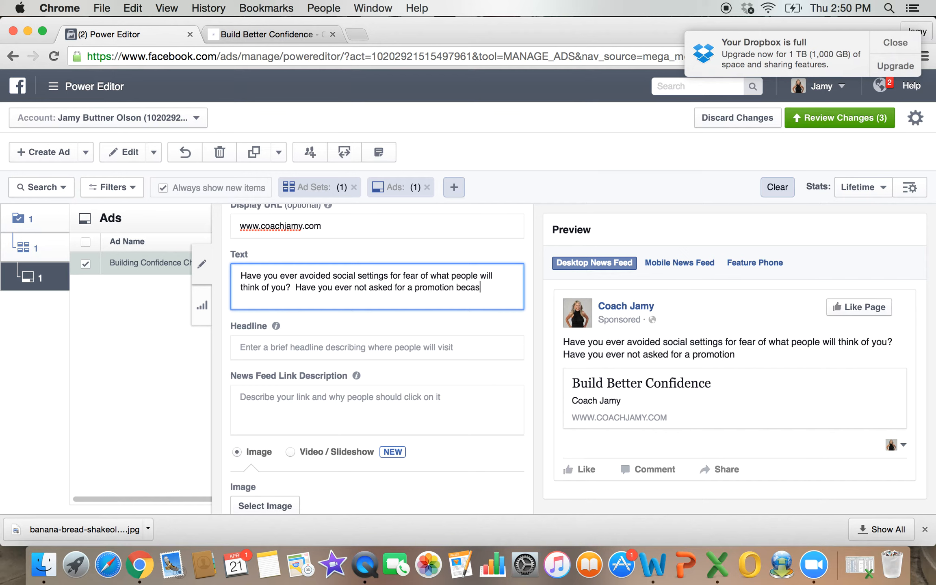
key(BackSpace)
key(BackSpace)
key(BackSpace)
text(use you didn)
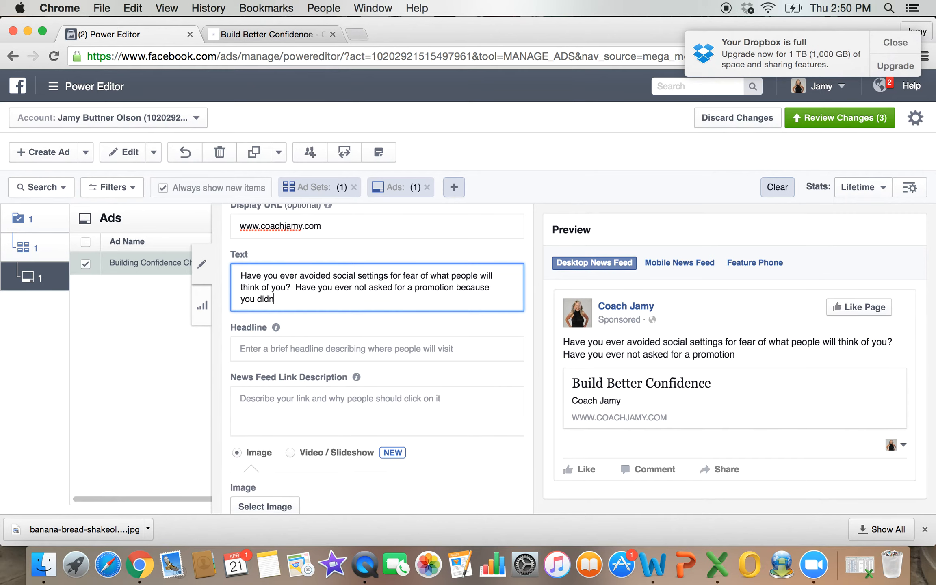
text('t want to be r)
text(ejected?)
Finish the ad's Text with the question "Do you consider yourself shy?...."
text(Have)
key(BackSpace)
key(BackSpace)
key(BackSpace)
key(BackSpace)
text(Do you consider yourself shy?....)
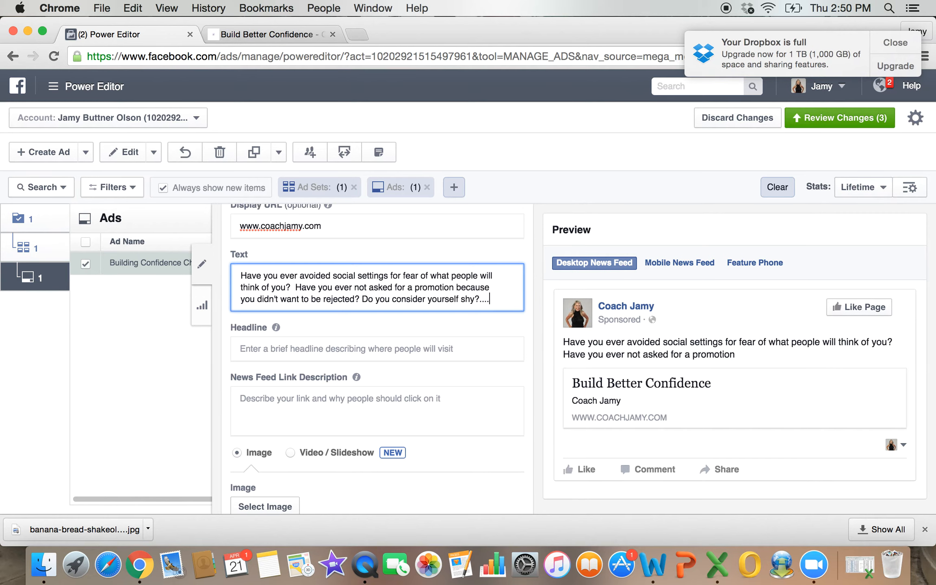
Set the ad's Headline to "Join My FREE 7-Day Confidence Building Challenge"
scroll(283, 345, down, 3)
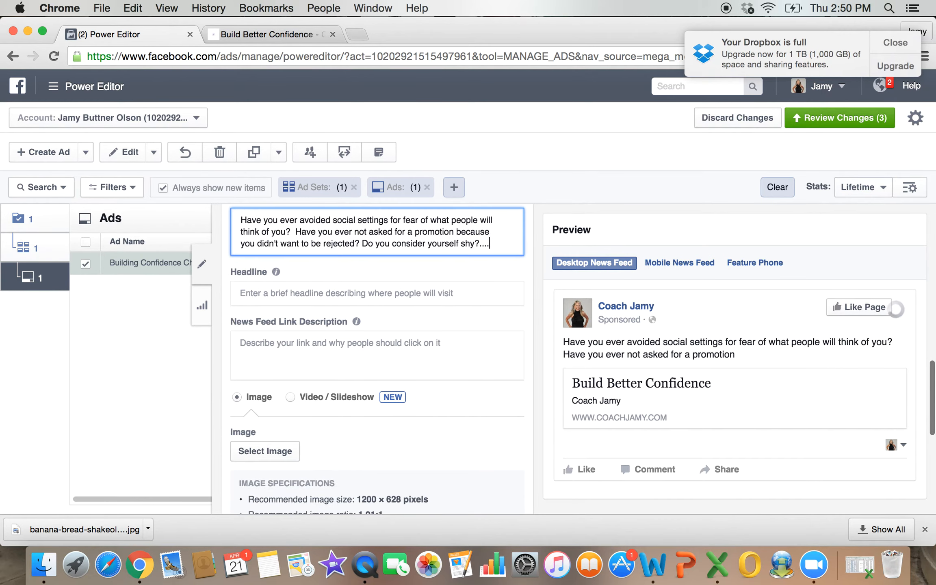
click(280, 295)
text(Join M)
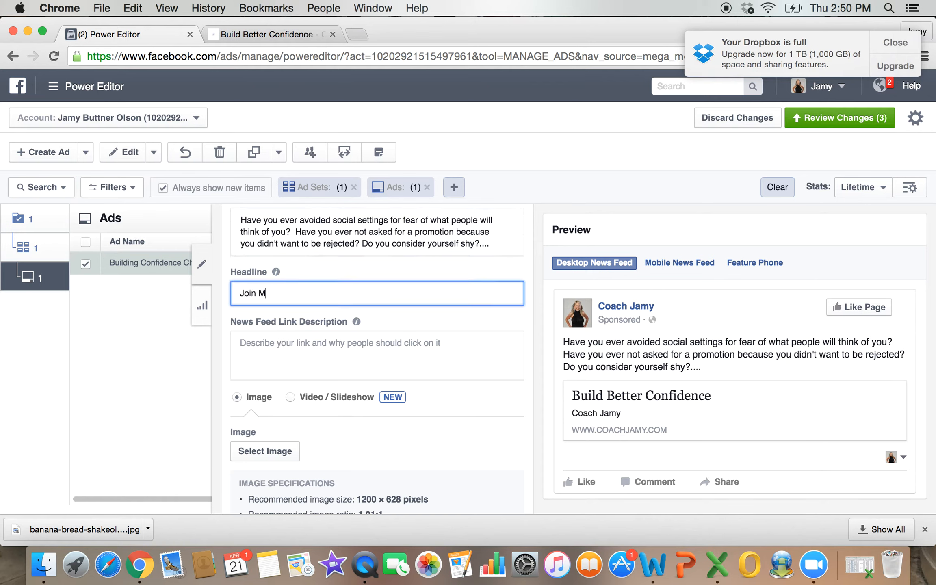
text(y FREE)
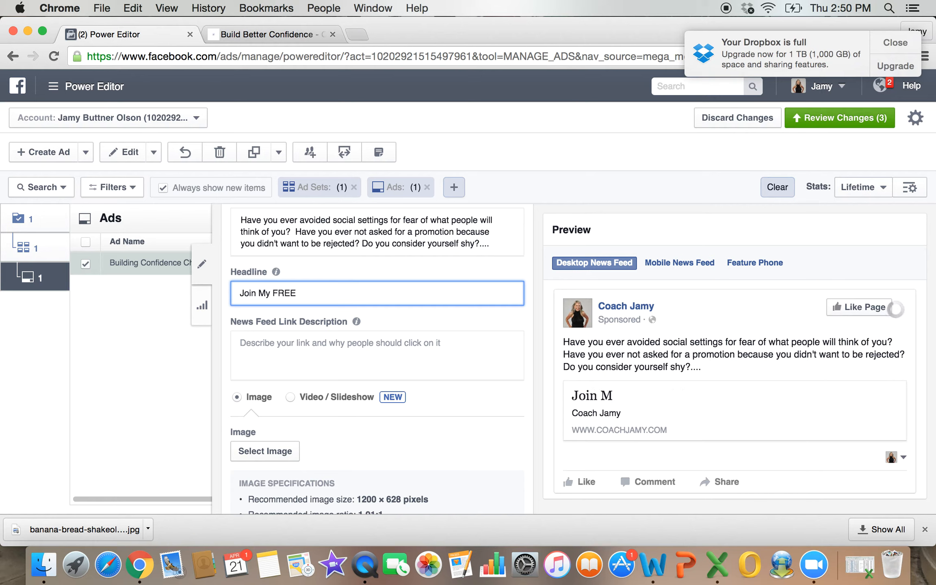
text( 7-Day )
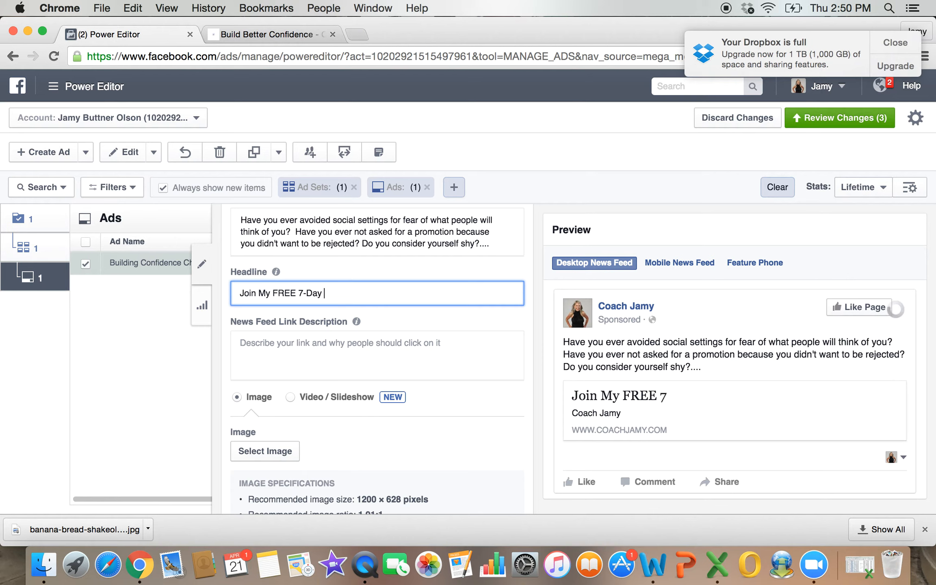
text(Confidence )
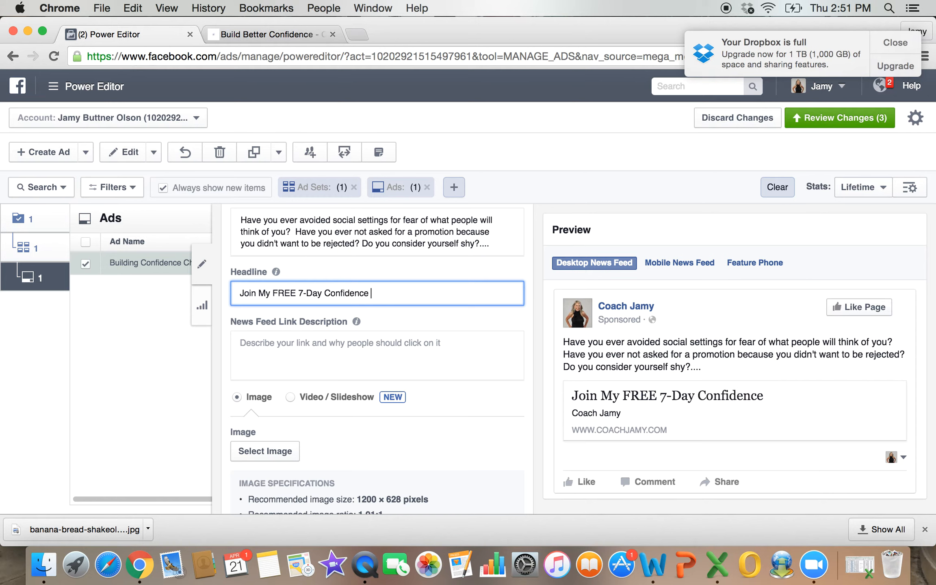
text(Building Challnege)
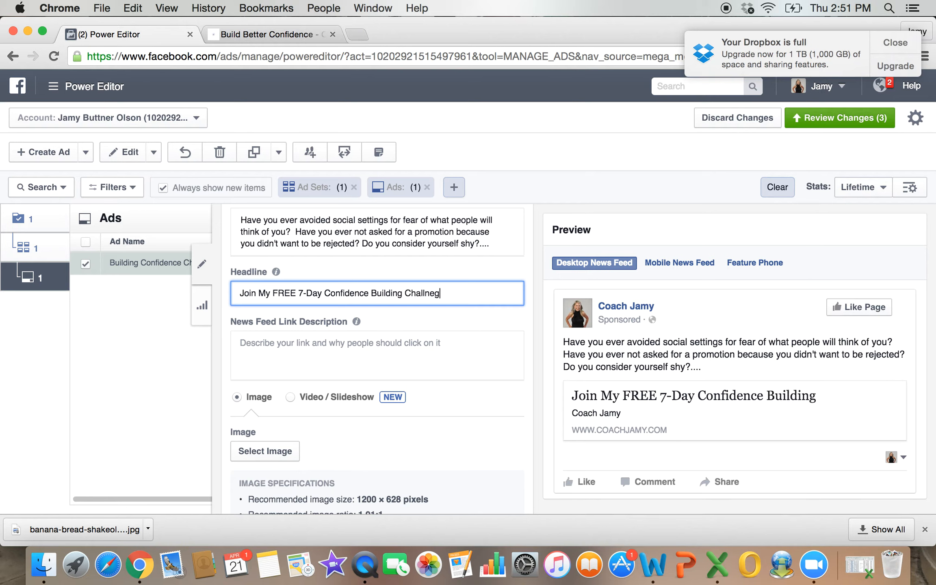
key(BackSpace)
key(BackSpace)
key(BackSpace)
key(BackSpace)
text(enge)
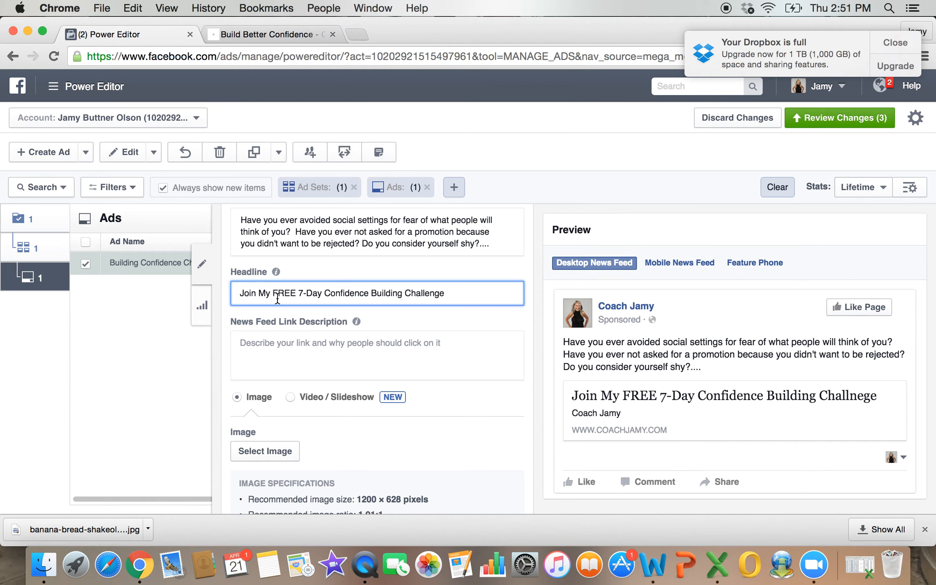
Start the News Feed Link Description with "If you answered yes to any of those questions or this post is making you think a little bit...."
click(247, 348)
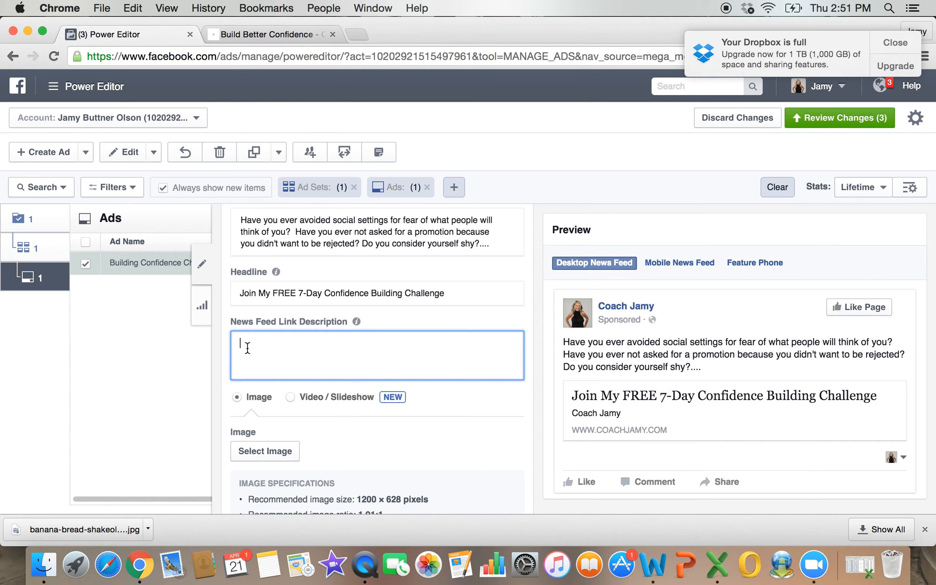
text(If you answered )
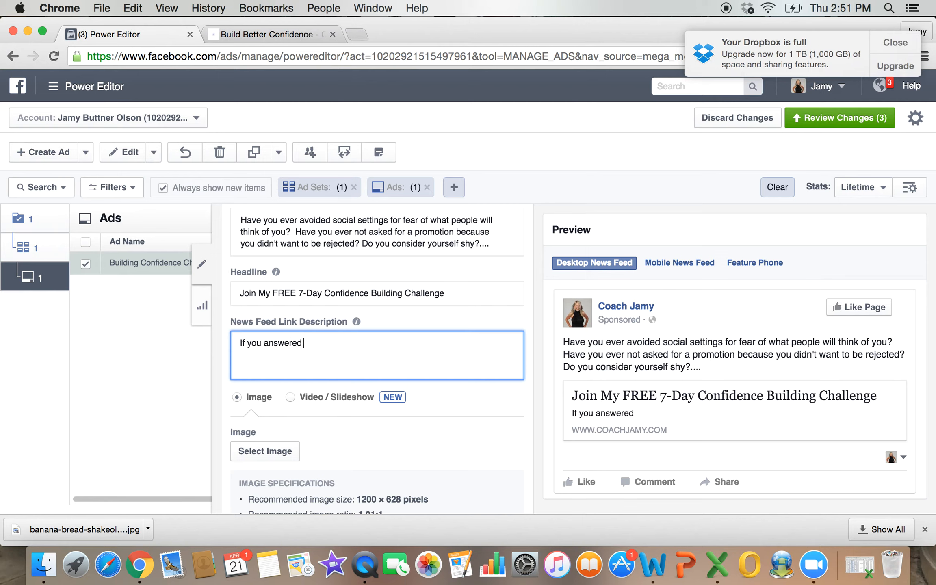
text(yes to any of thois)
key(BackSpace)
key(BackSpace)
text(se )
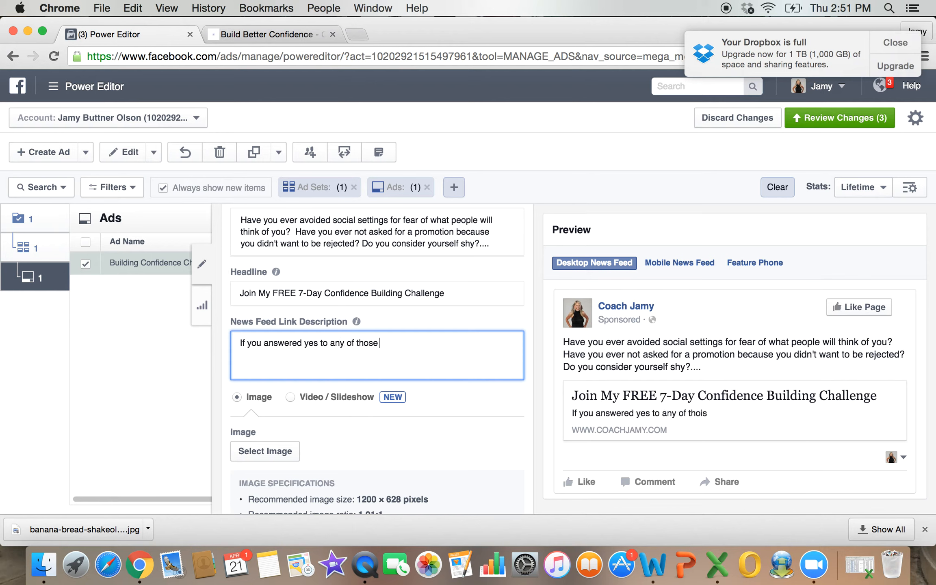
text(questions or this post is )
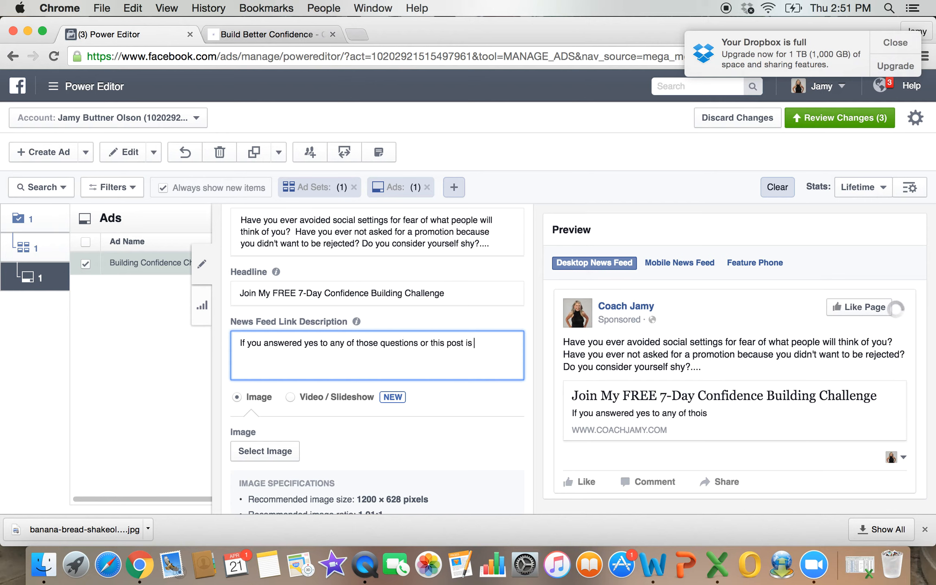
text(making you think)
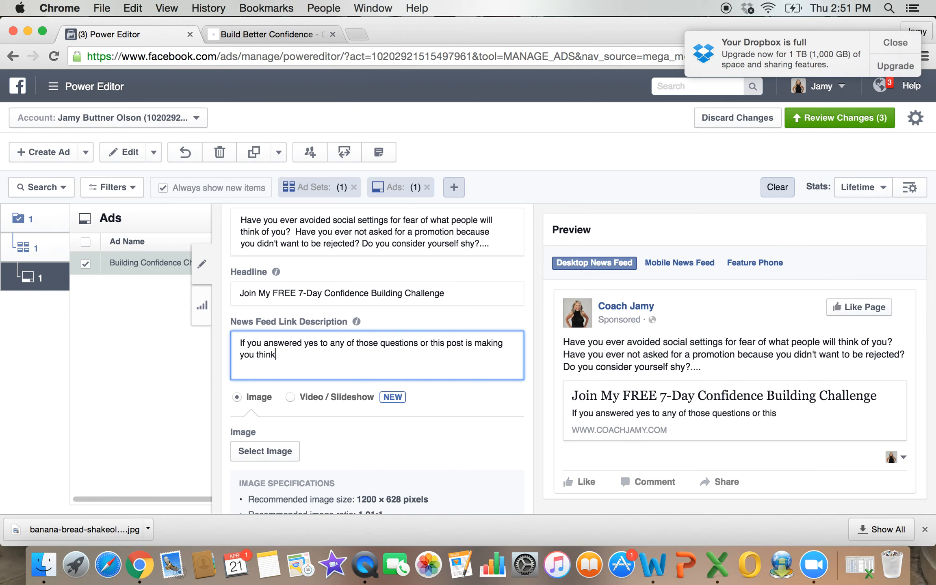
text( a li)
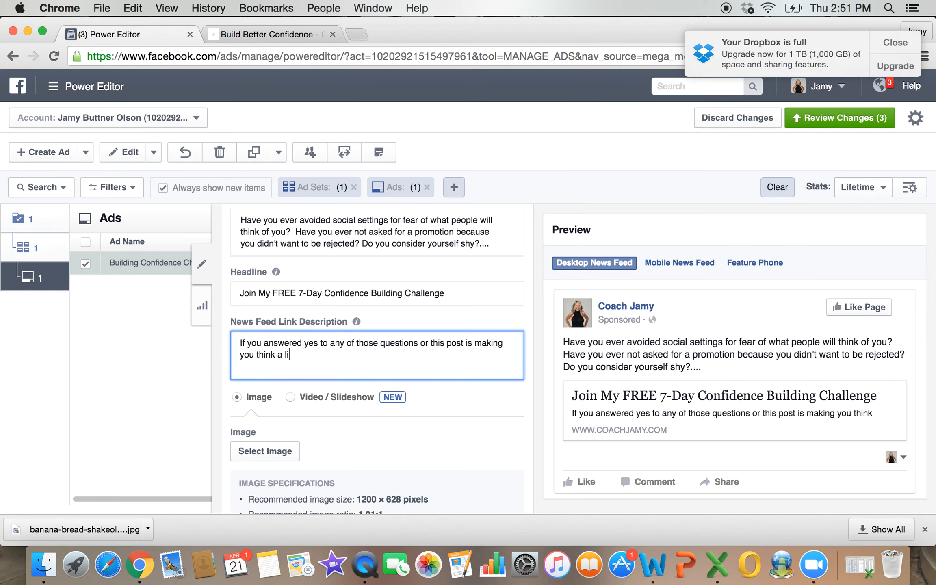
text(ttle nit....  I would LOVE fo)
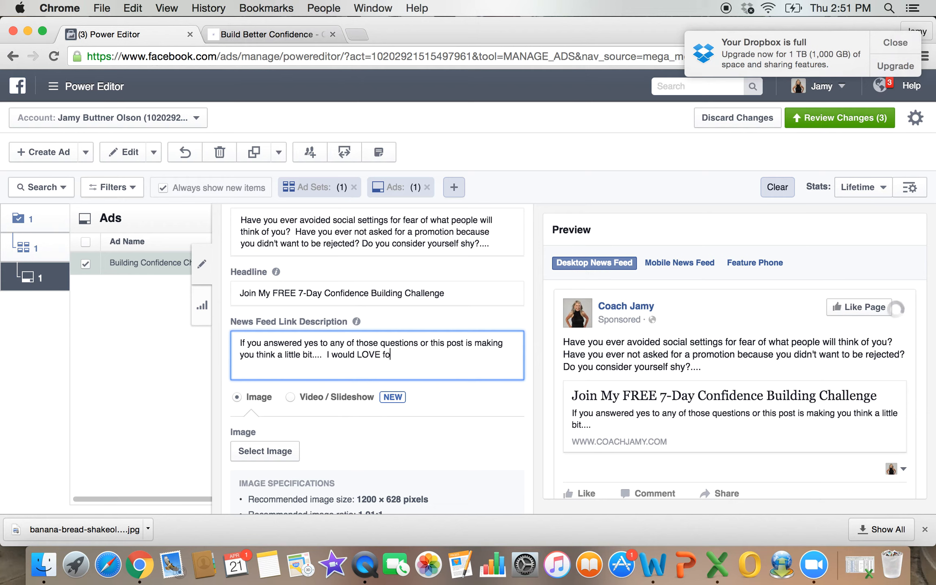
Continue the News Feed Link Description with "I would LOVE for you to join us! What have you got to lose?? Nothing!"
text(r you to join us!  Wh)
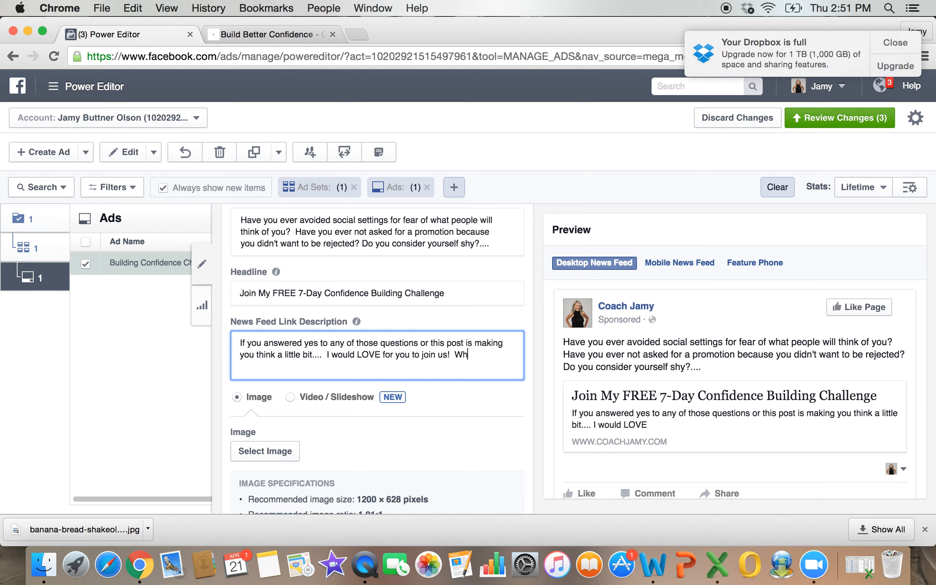
text(at have you got to l)
text(othing! )
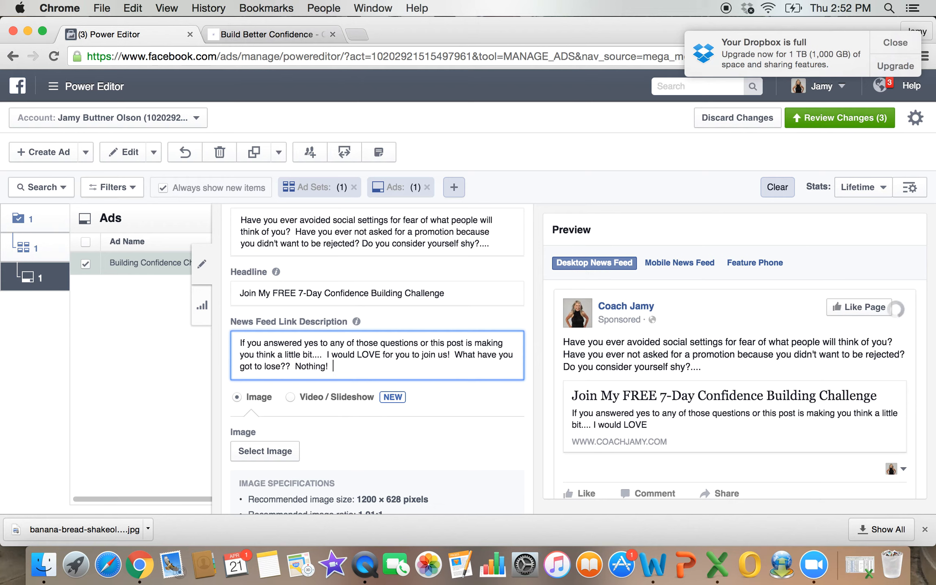
Finish the News Feed Link Description with the sentence "Click the link to learn more."
text(Co)
key(BackSpace)
key(BackSpace)
text(Cl)
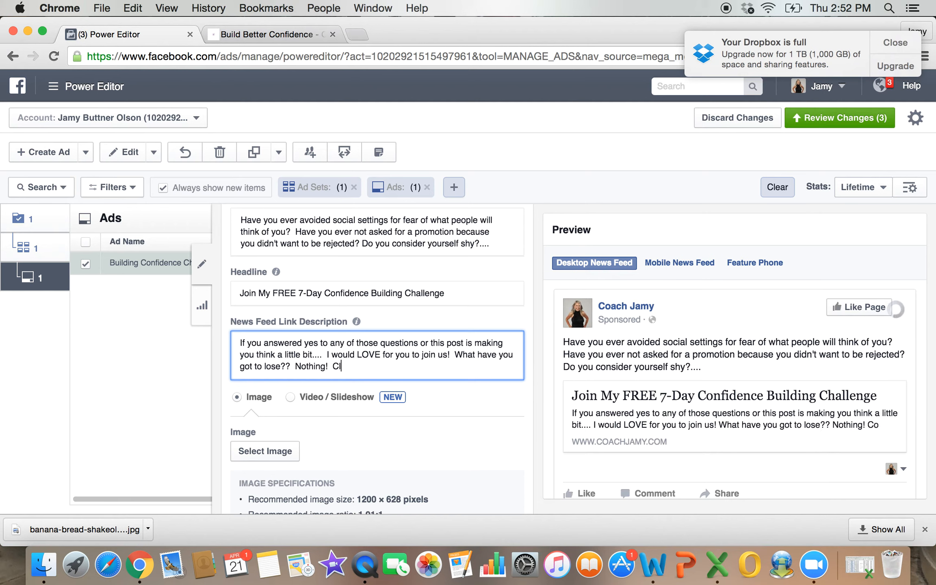
text(ick the link to learn mo)
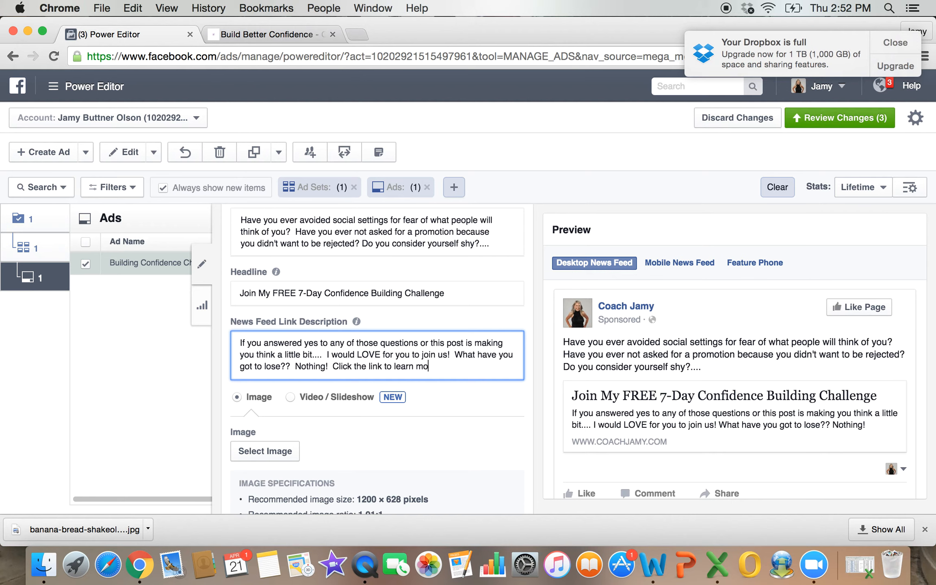
text(re.)
Add the 800 × 800 image How to Build Better.png from the Image Library to the ad
scroll(377, 358, down, 3)
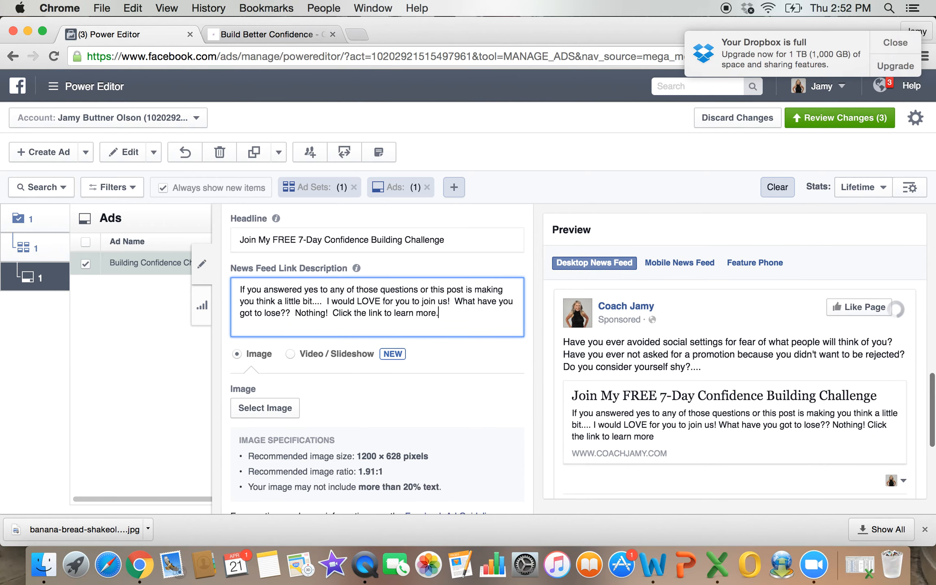
click(283, 404)
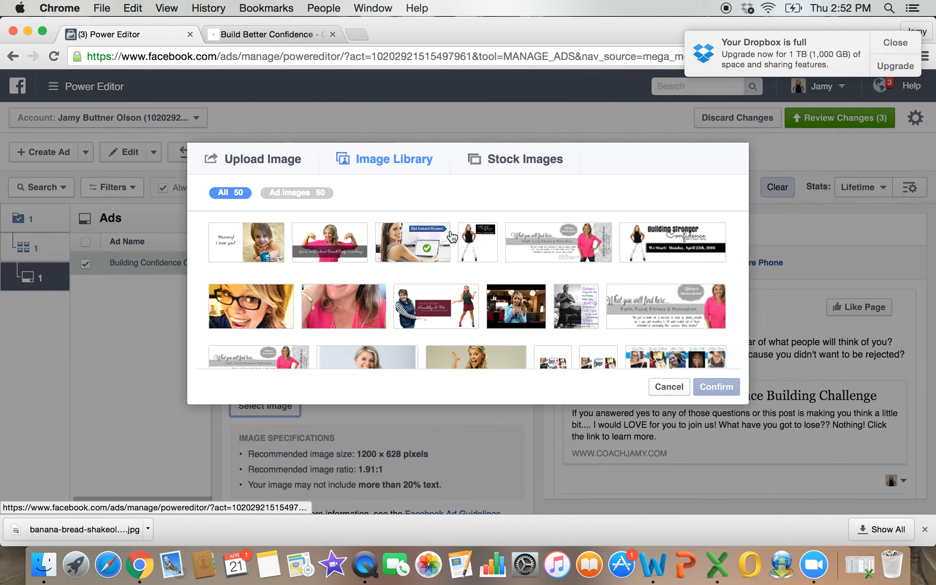
click(481, 251)
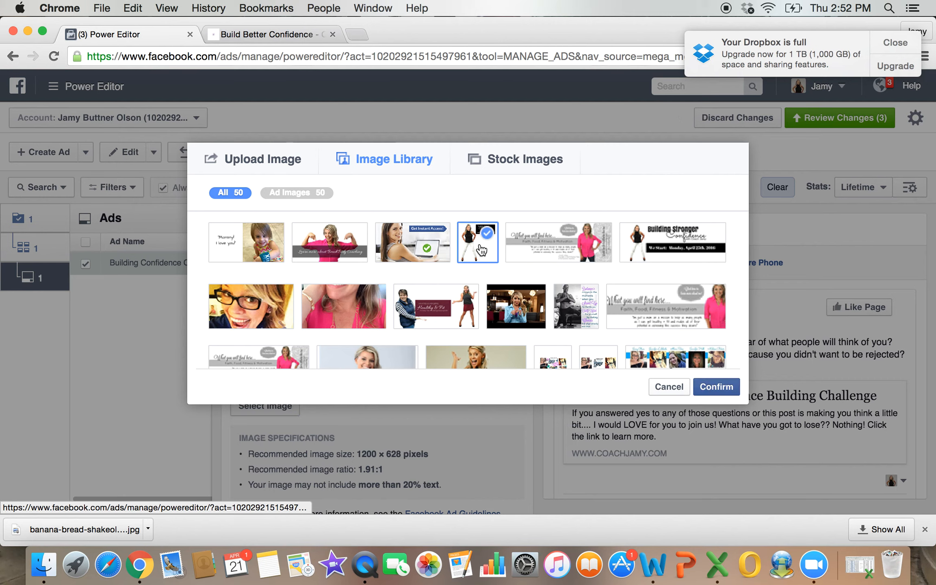
click(727, 386)
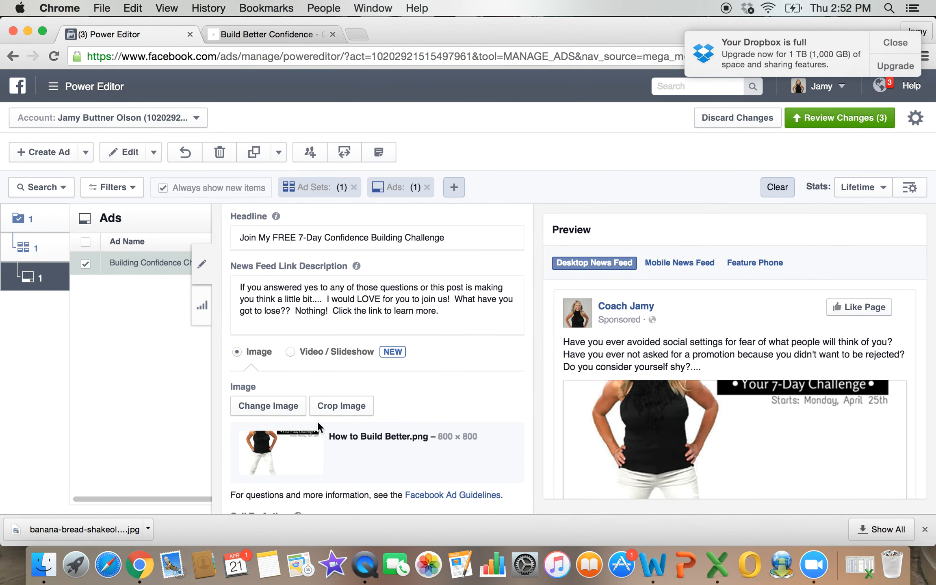
Crop the ad image to its upper part, covering the woman's head and torso and the 7-Day Challenge text block
click(346, 408)
drag(357, 322, 349, 205)
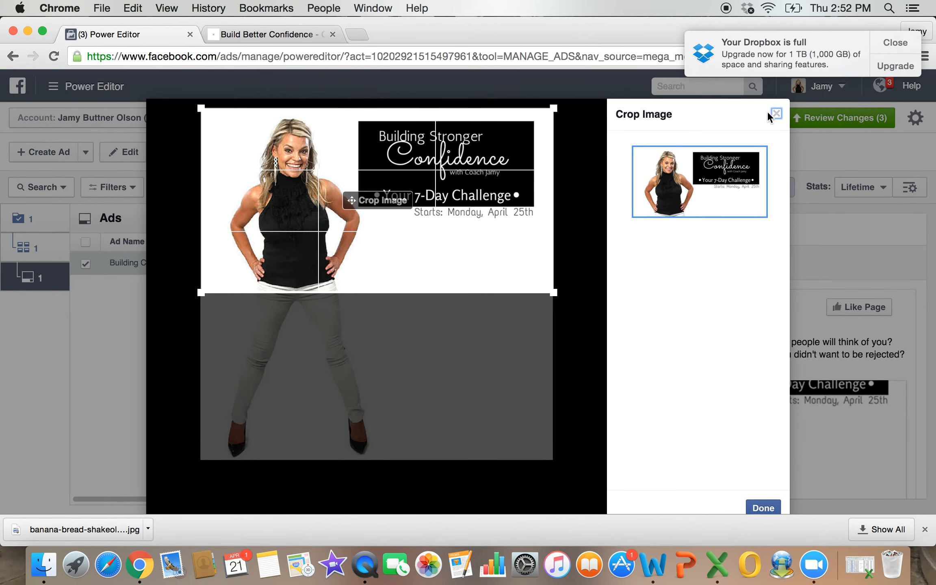
click(764, 507)
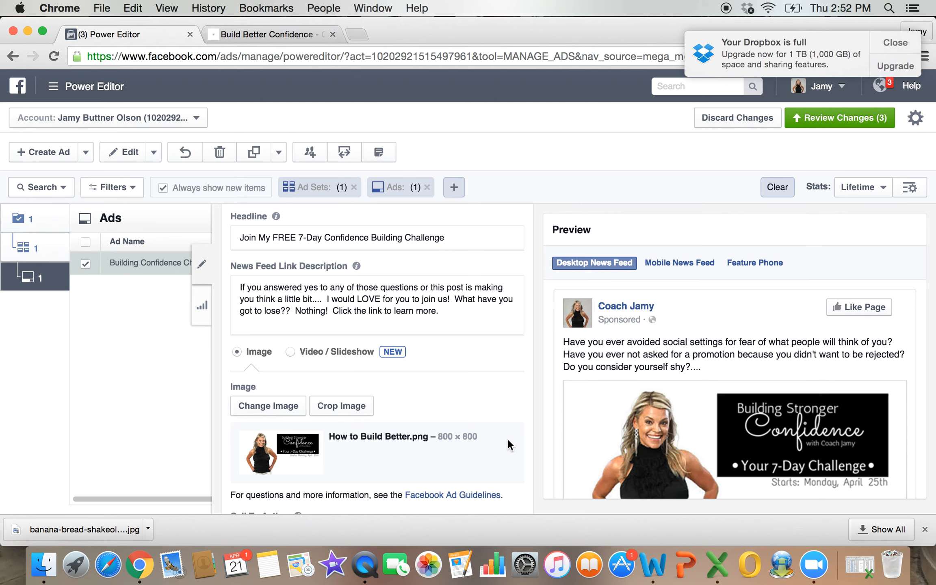
Set the ad's Call To Action to Learn More
scroll(508, 441, down, 6)
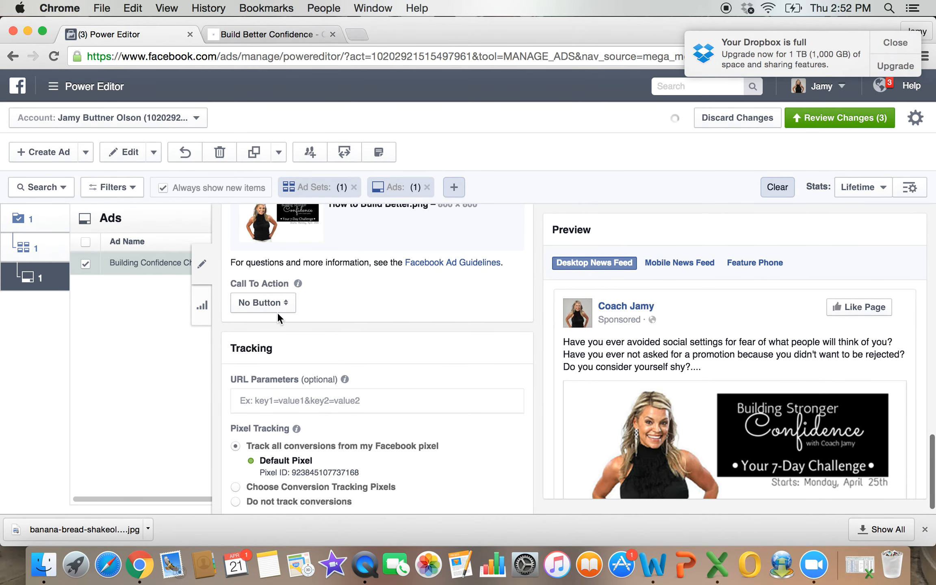
click(284, 302)
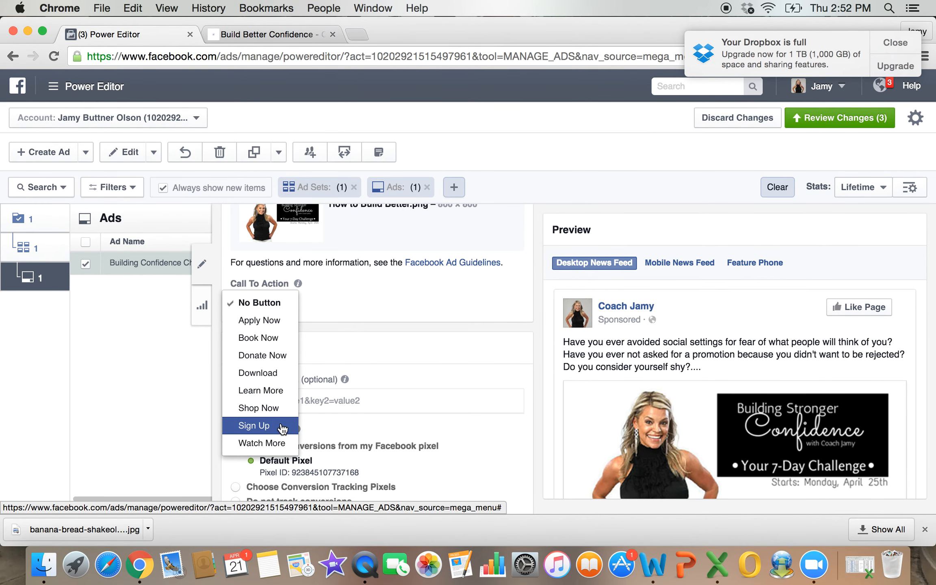
click(274, 390)
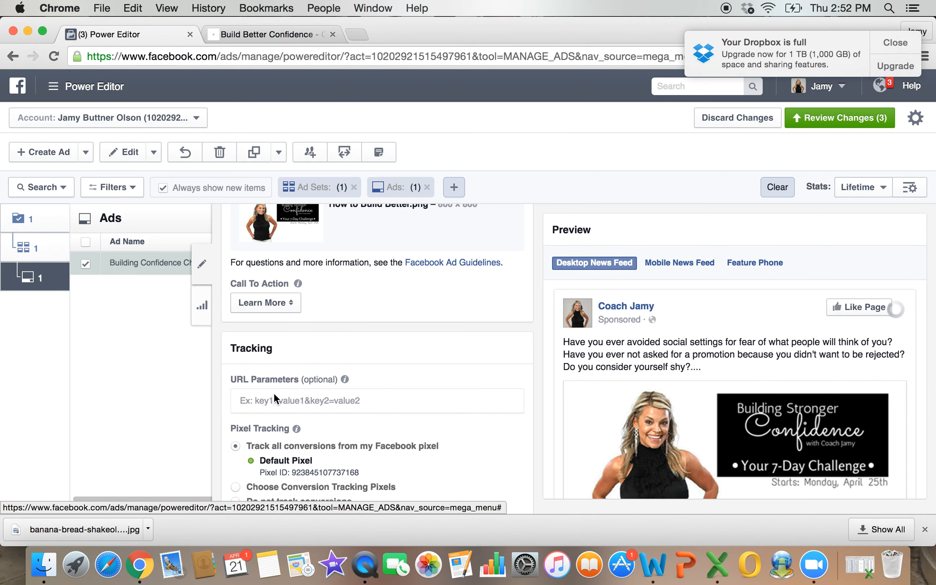
Check the ad's destination, URL and tracking settings, and examine the complete Desktop News Feed preview
scroll(381, 349, up, 2)
scroll(381, 349, up, 15)
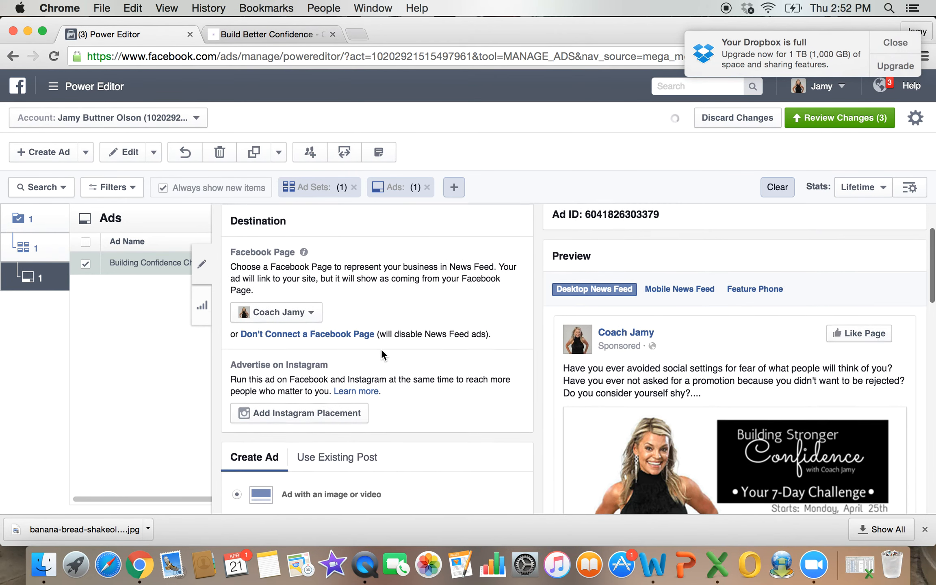
scroll(381, 349, down, 9)
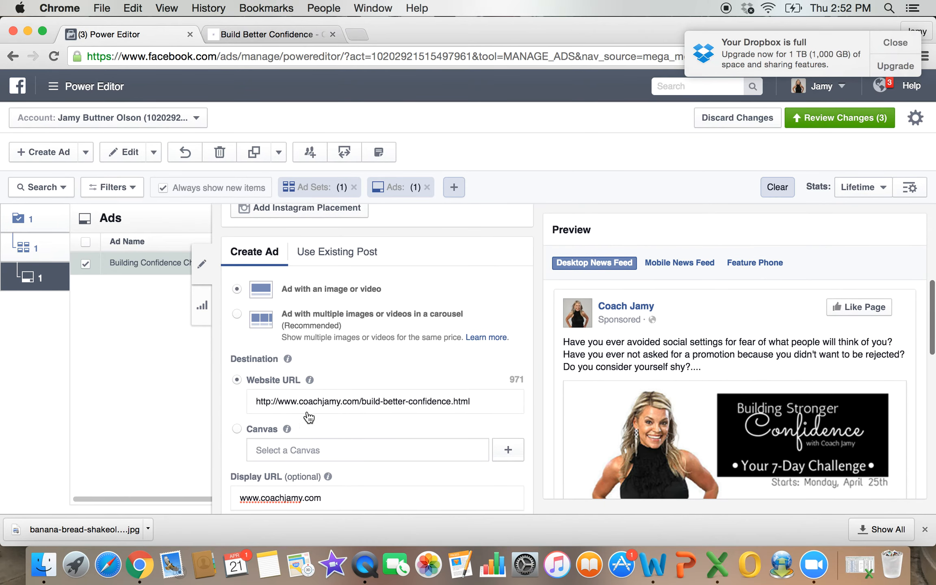
scroll(314, 397, down, 12)
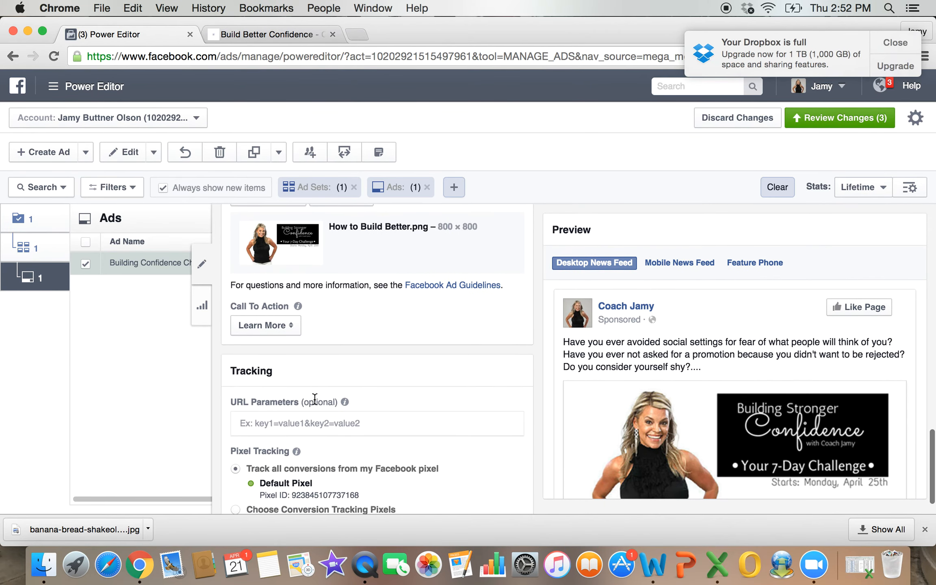
scroll(314, 398, down, 2)
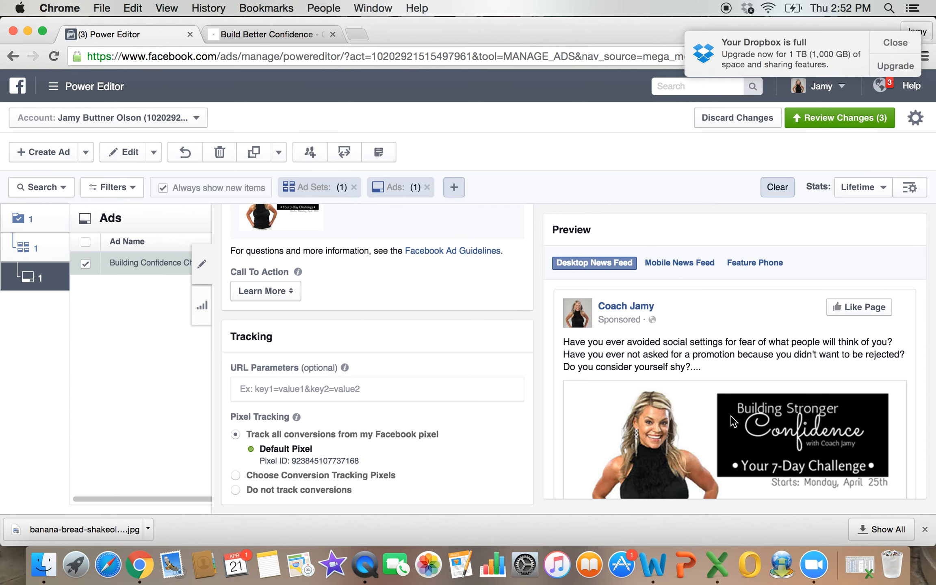
scroll(731, 420, down, 5)
scroll(731, 421, up, 5)
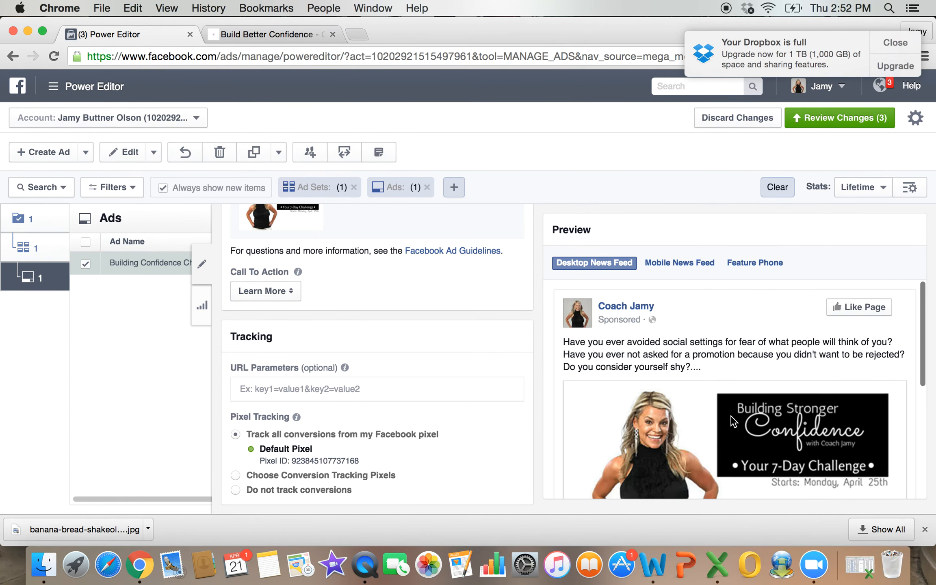
scroll(731, 421, down, 3)
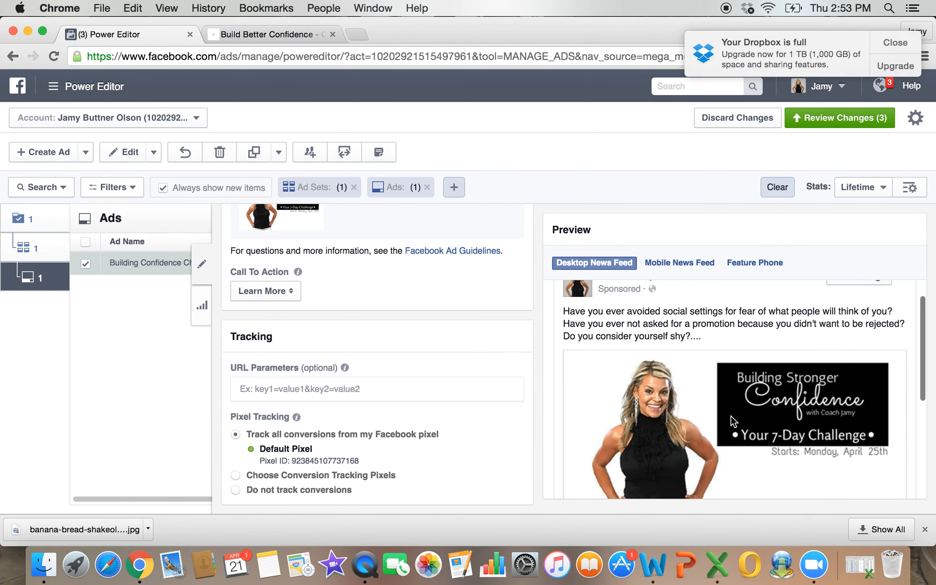
scroll(731, 421, down, 1)
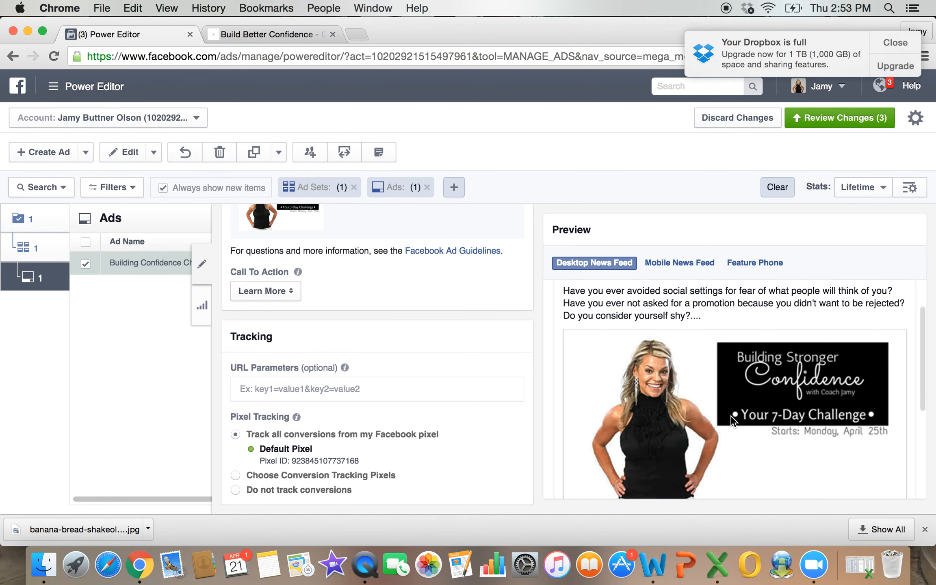
scroll(731, 420, down, 5)
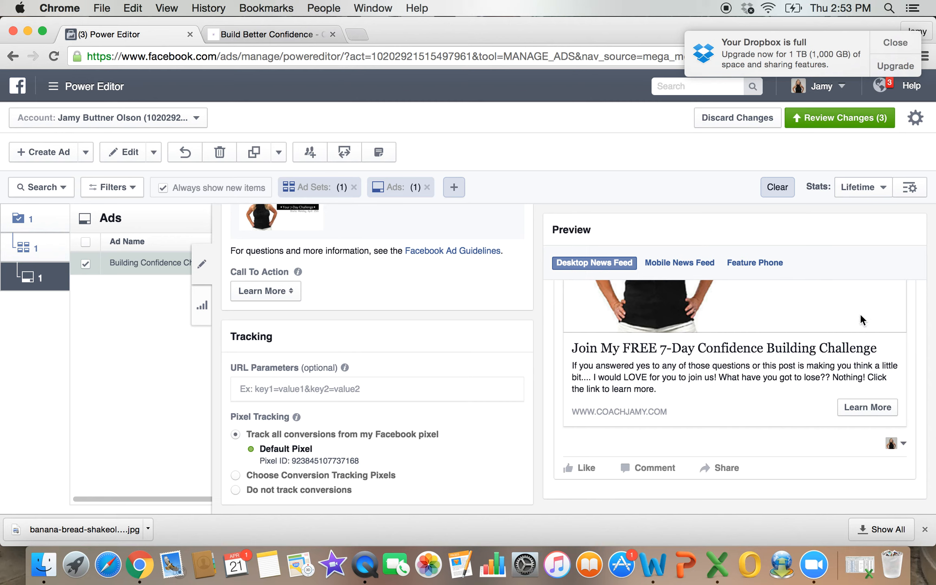
Review the changes, check the ad set error, apply the changes including items with errors, and close the summary
click(853, 123)
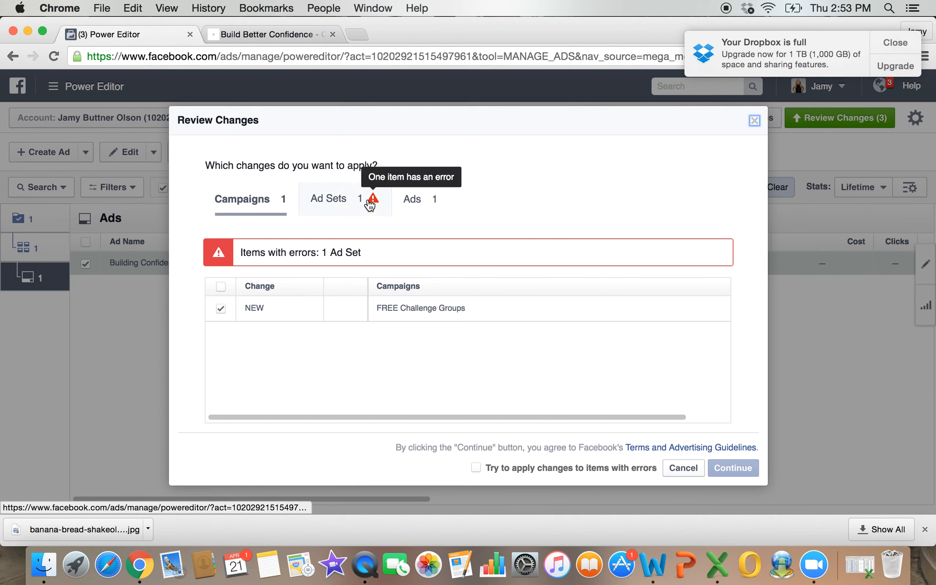
click(369, 204)
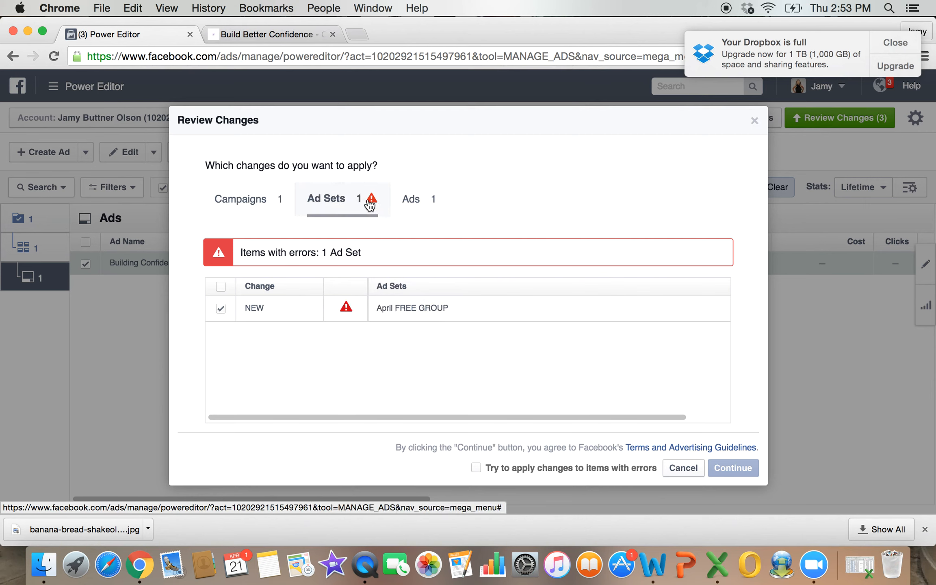
mouse_move(335, 310)
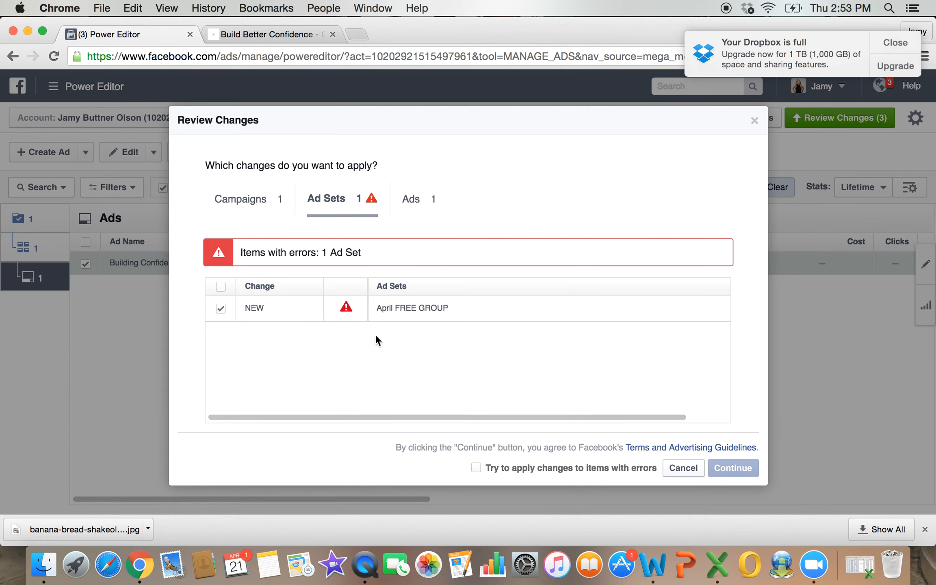
click(476, 469)
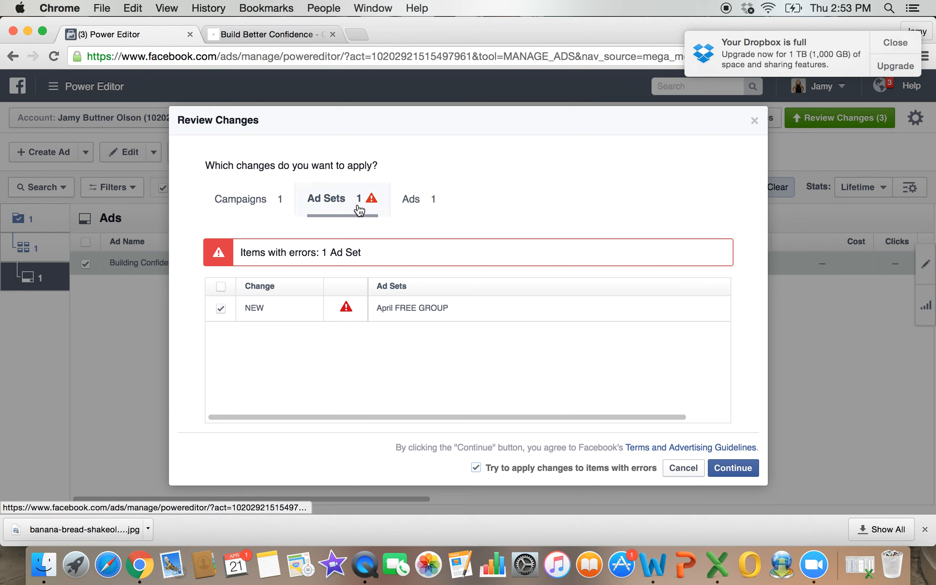
click(732, 470)
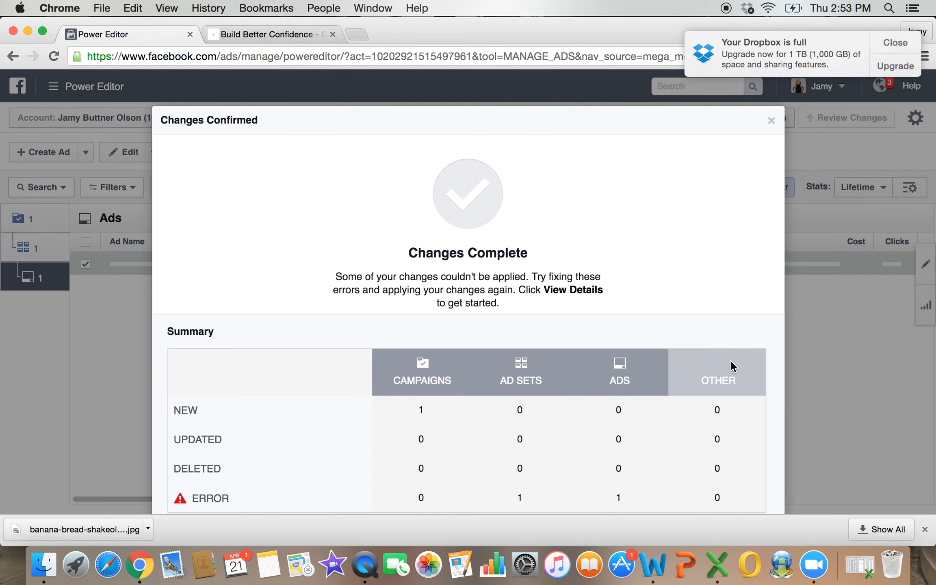
scroll(586, 443, down, 3)
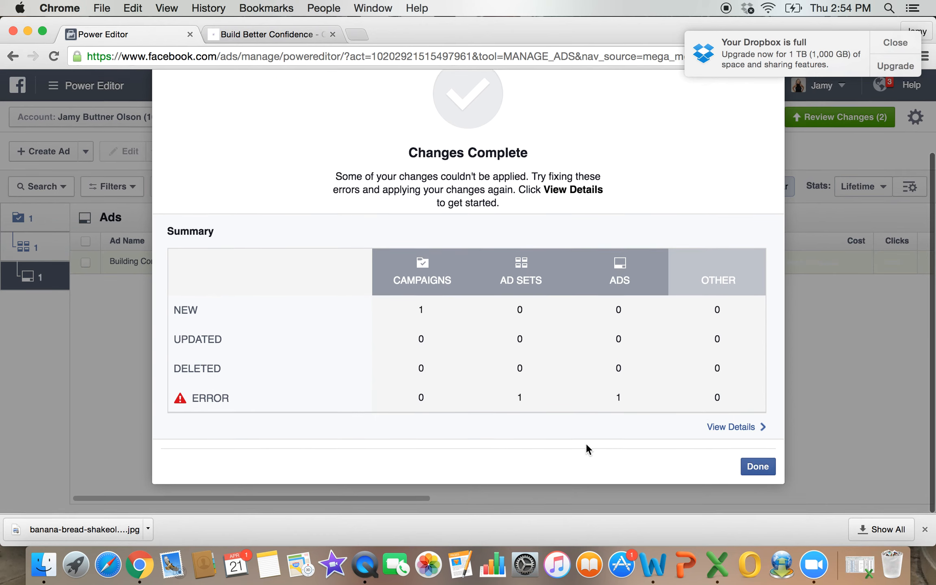
click(758, 471)
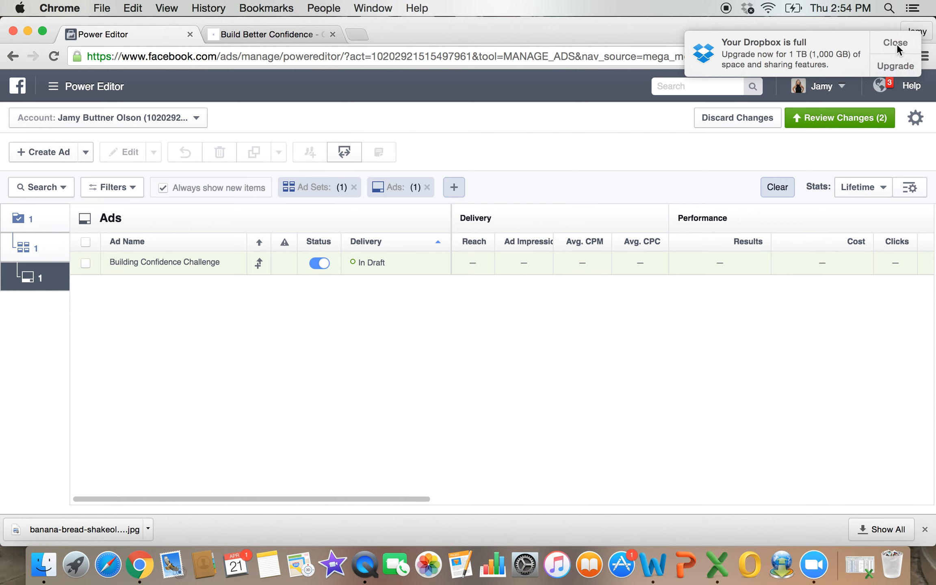
Switch to Ads Manager and examine the campaign list's delivery status, reach and amount spent
click(106, 87)
click(41, 164)
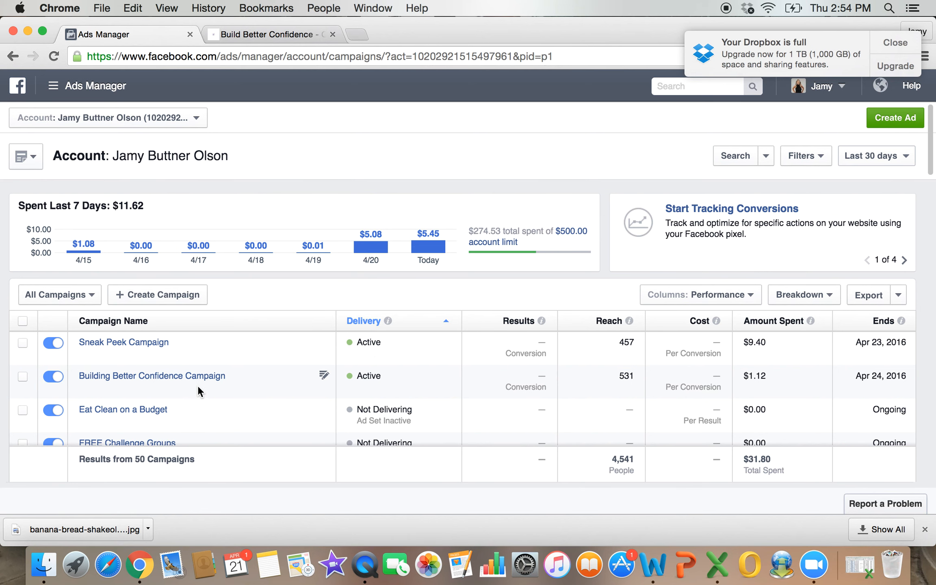
scroll(197, 386, down, 10)
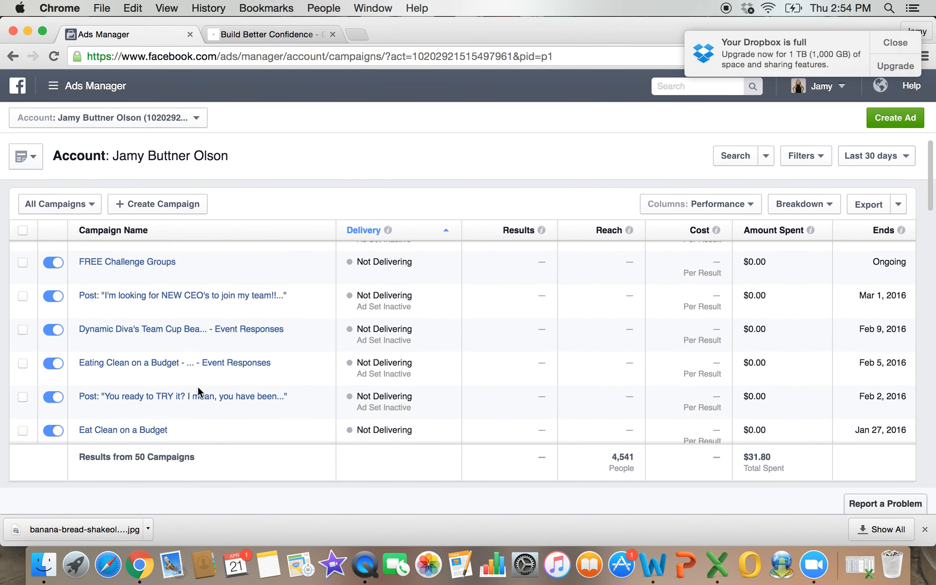
scroll(197, 386, up, 3)
scroll(198, 386, up, 1)
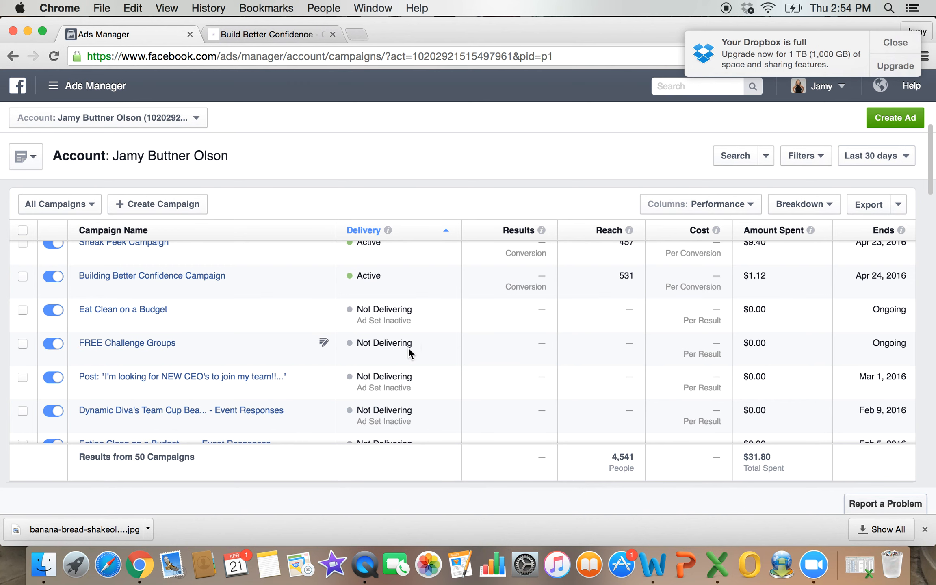
scroll(407, 347, up, 2)
scroll(407, 347, down, 4)
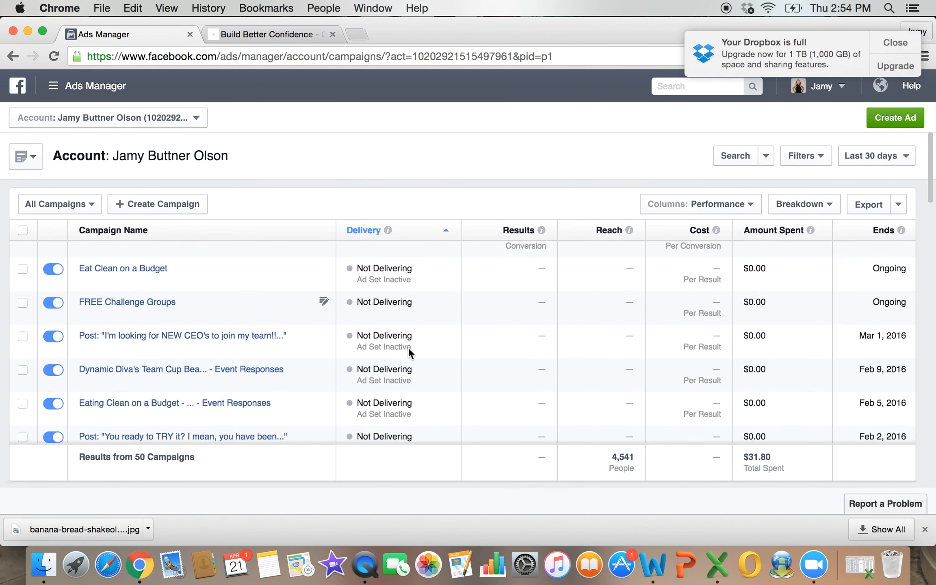
scroll(407, 346, down, 1)
scroll(408, 347, down, 5)
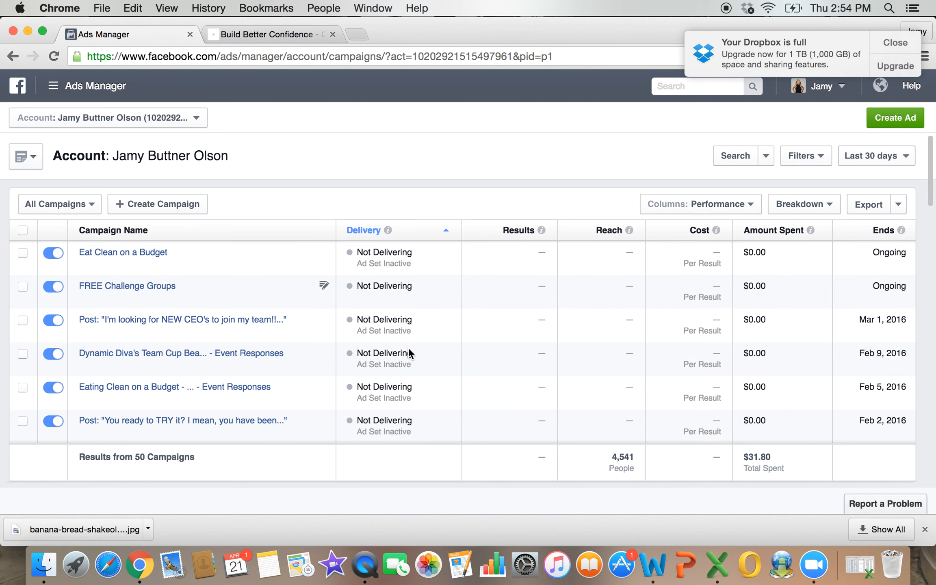
scroll(408, 347, up, 6)
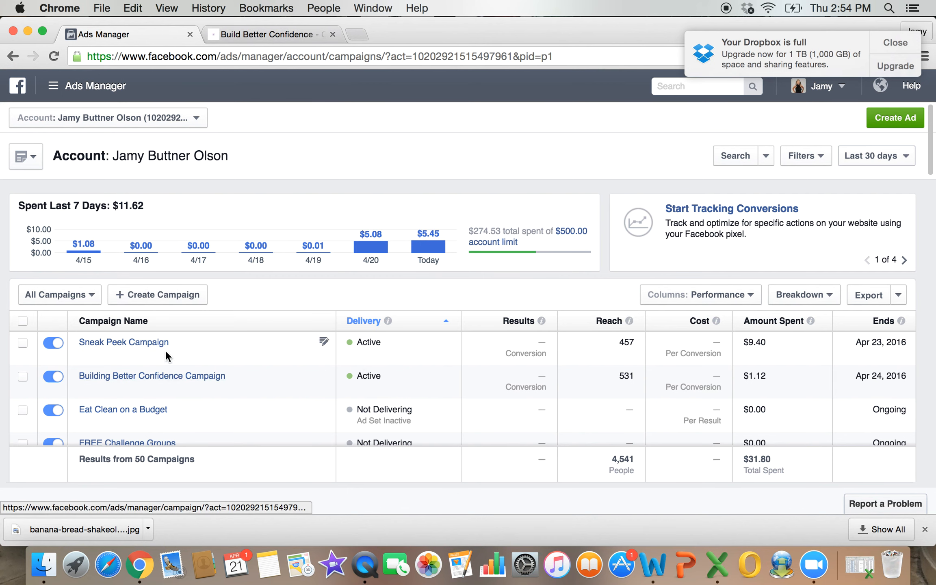
scroll(239, 376, down, 5)
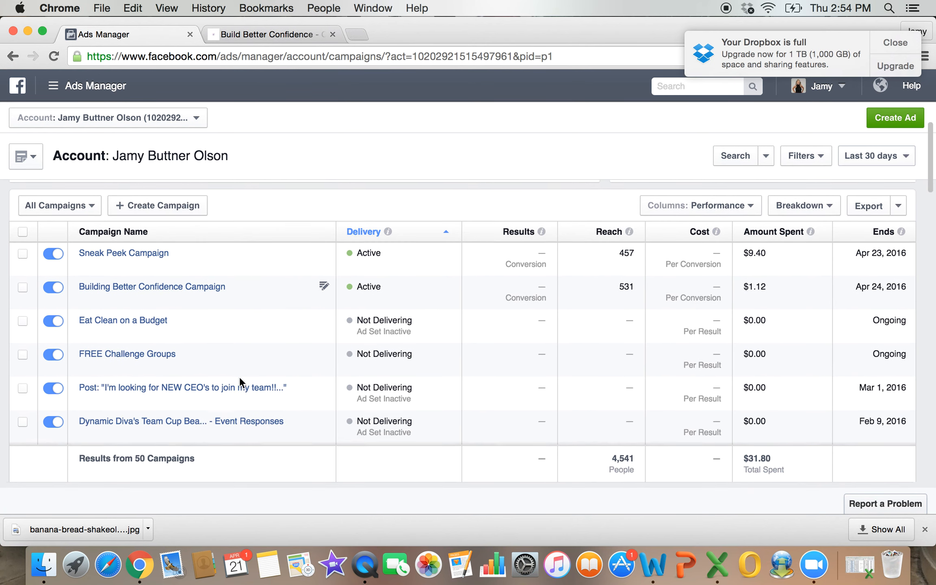
scroll(240, 377, up, 3)
scroll(239, 377, up, 1)
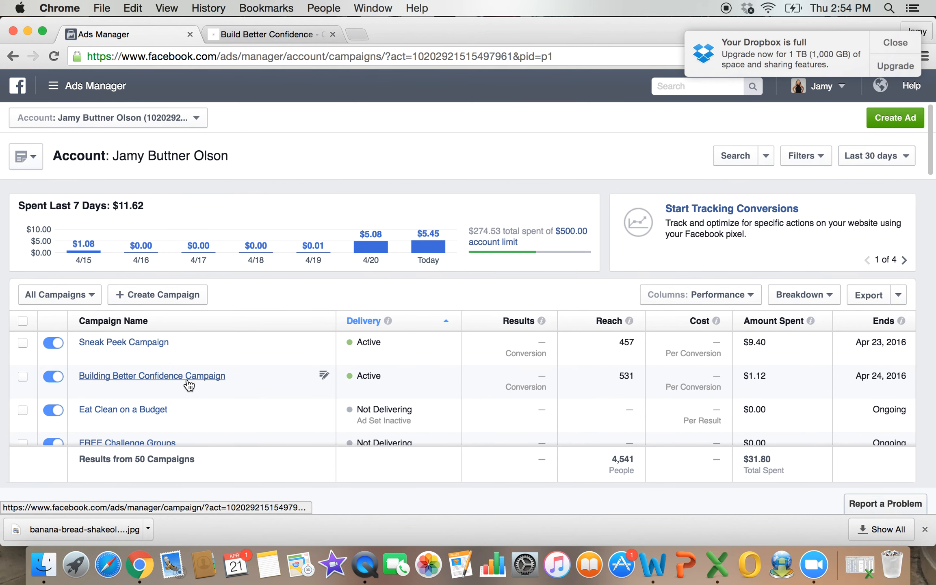
scroll(187, 379, down, 1)
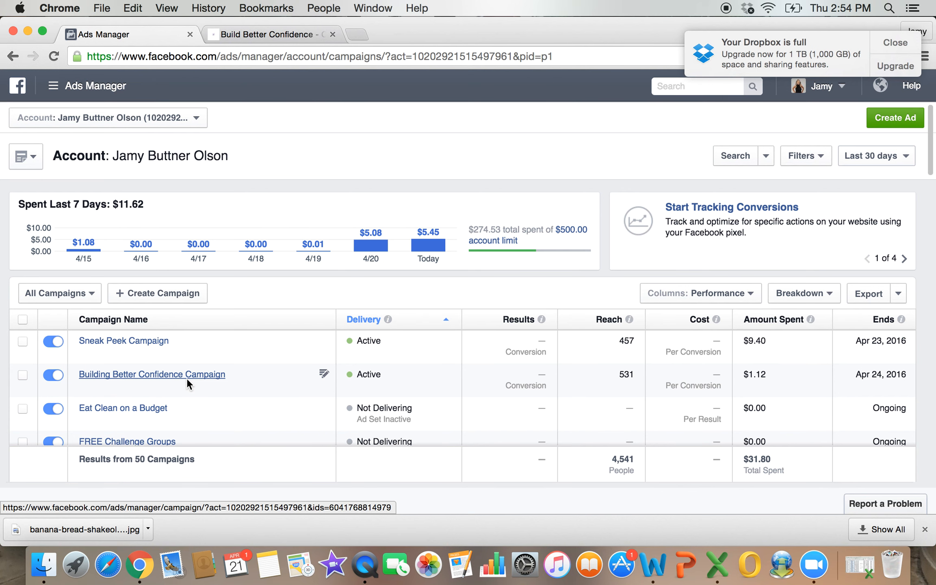
Switch the FREE Challenge Groups campaign off and back on
scroll(186, 378, down, 5)
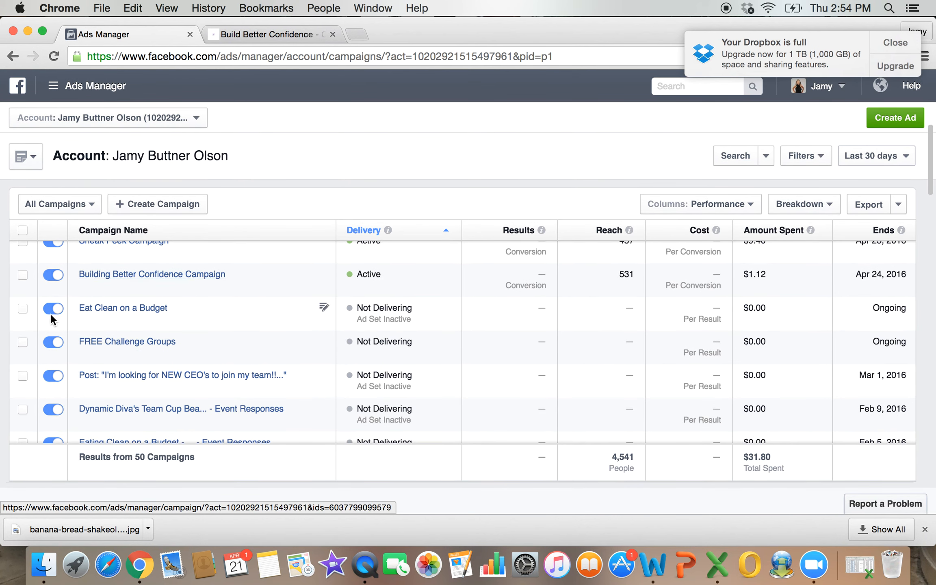
click(54, 342)
click(58, 342)
Turn off the Eat Clean on a Budget campaign in the campaign list
scroll(58, 345, up, 5)
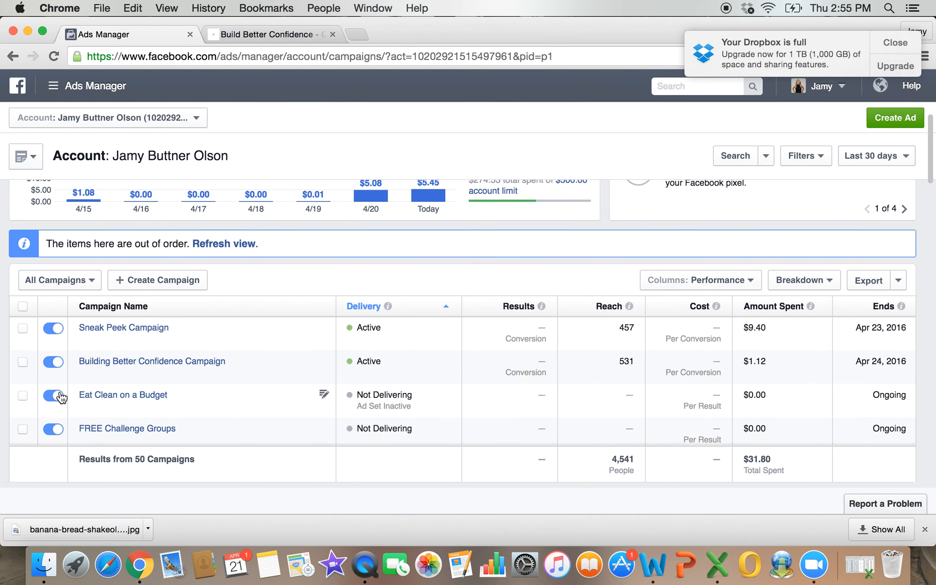
click(57, 394)
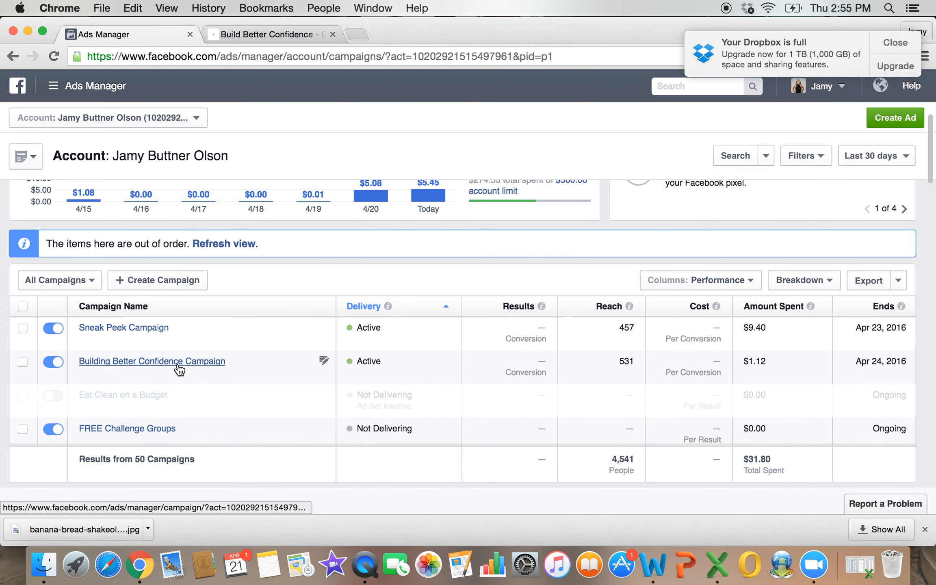